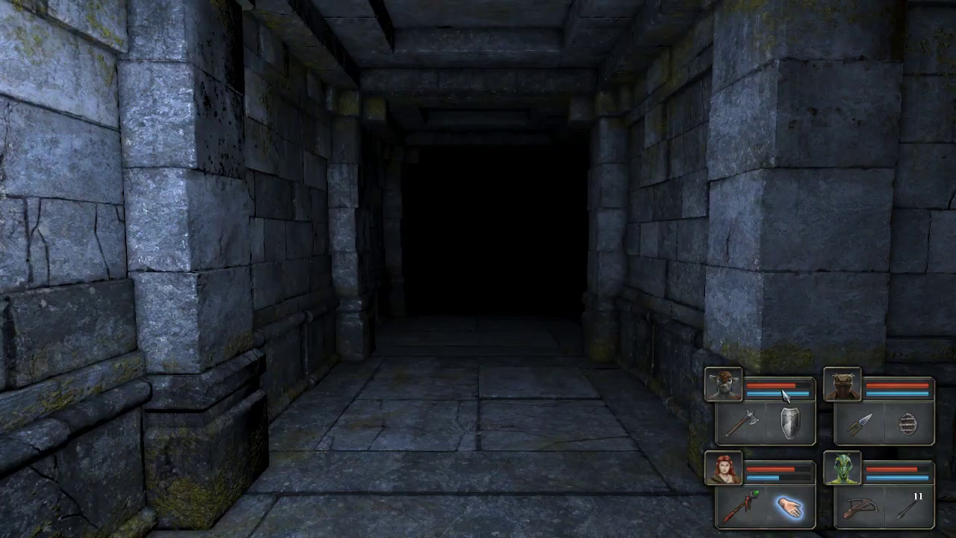
Walk into the room and turn from the hook wall back to the Leather Cap alcove.
key("w")
key("w")
key("w")
key("d")
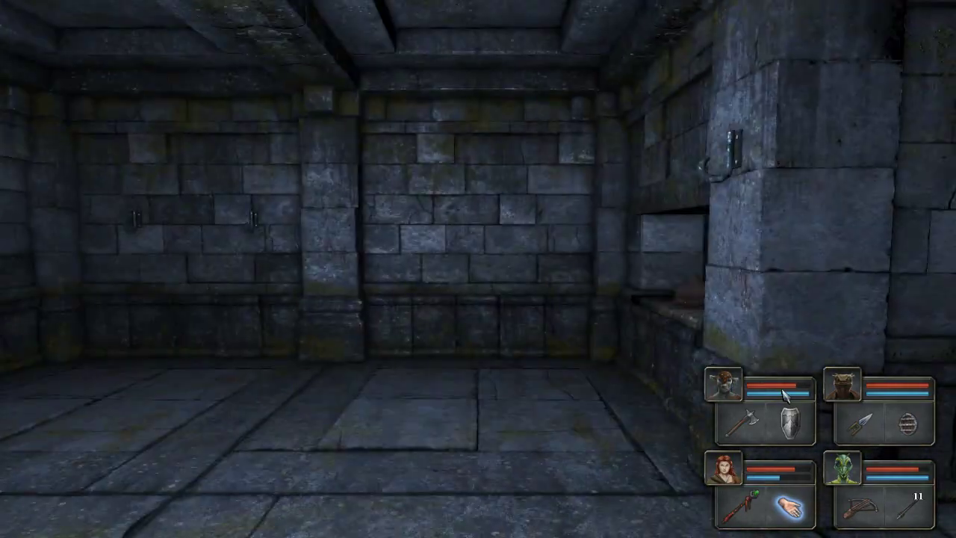
key("e")
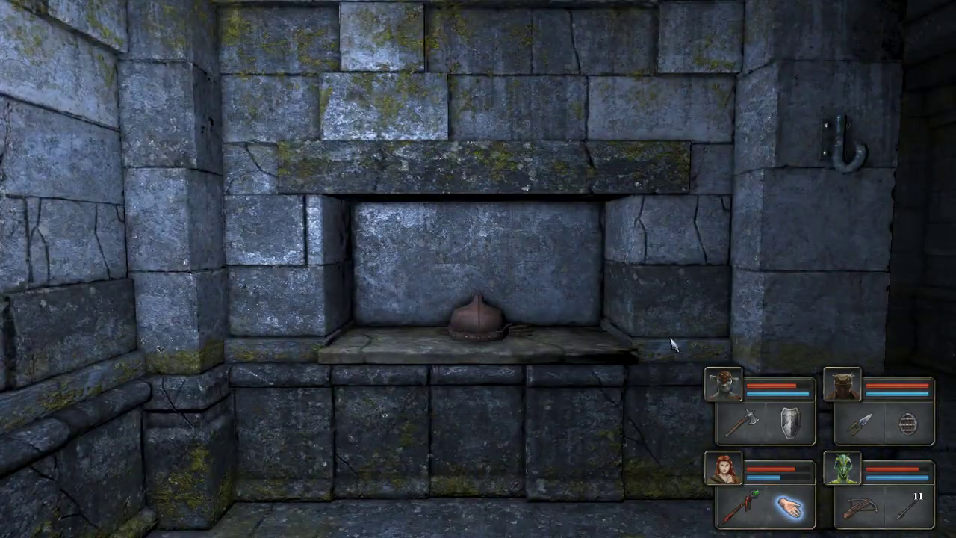
key("e")
key("e")
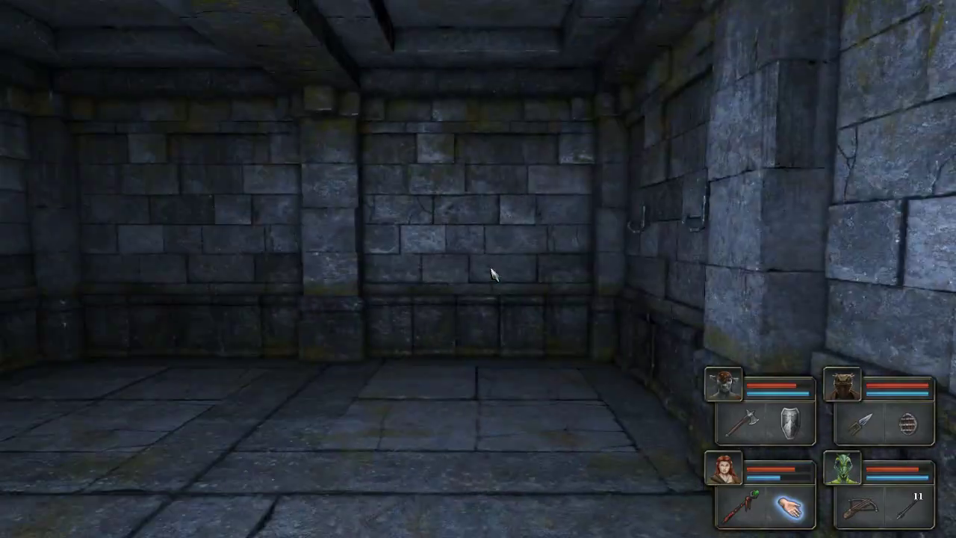
key("q")
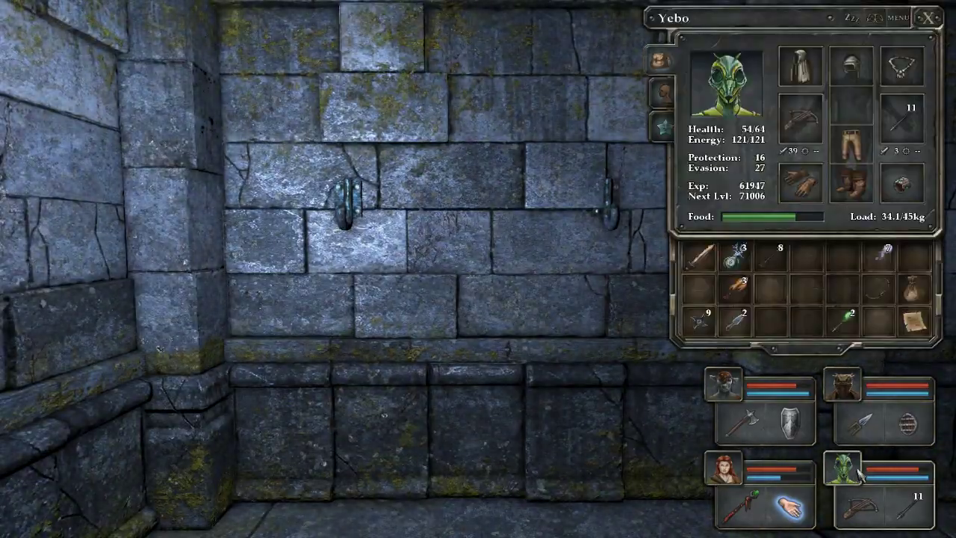
key("q")
key("q")
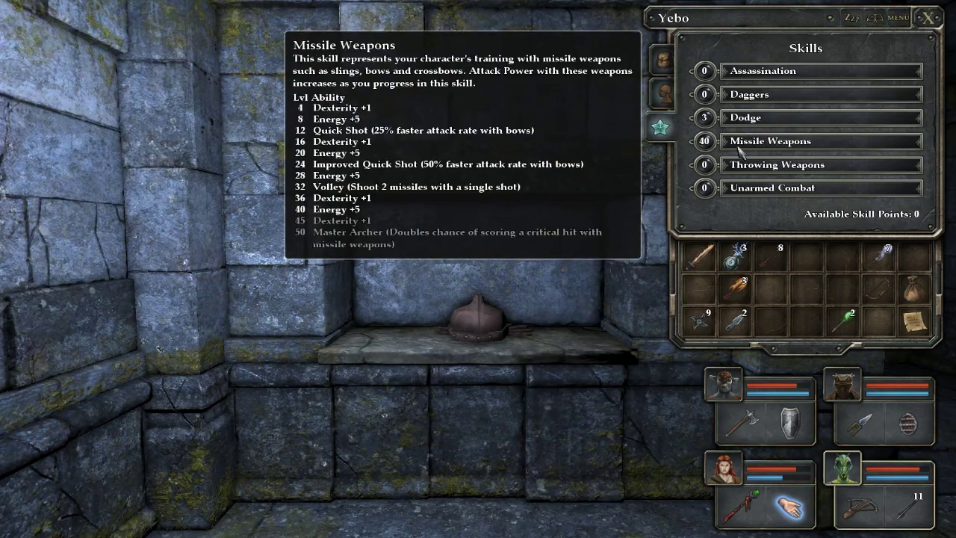
Close the skills sheet and move up to the nearby wall, then turn away from it.
left_click(932, 16)
key("q")
key("q")
key("w")
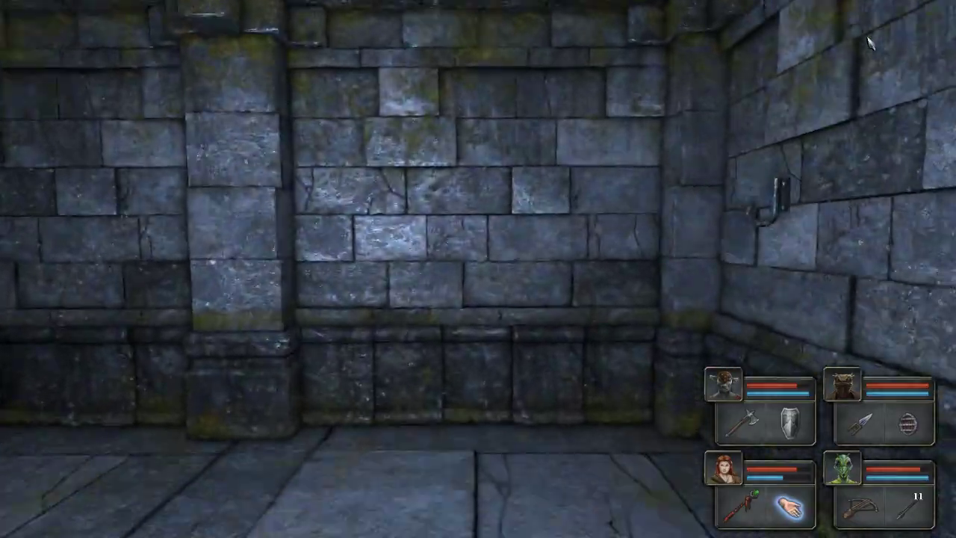
key("q")
key("e")
key("w")
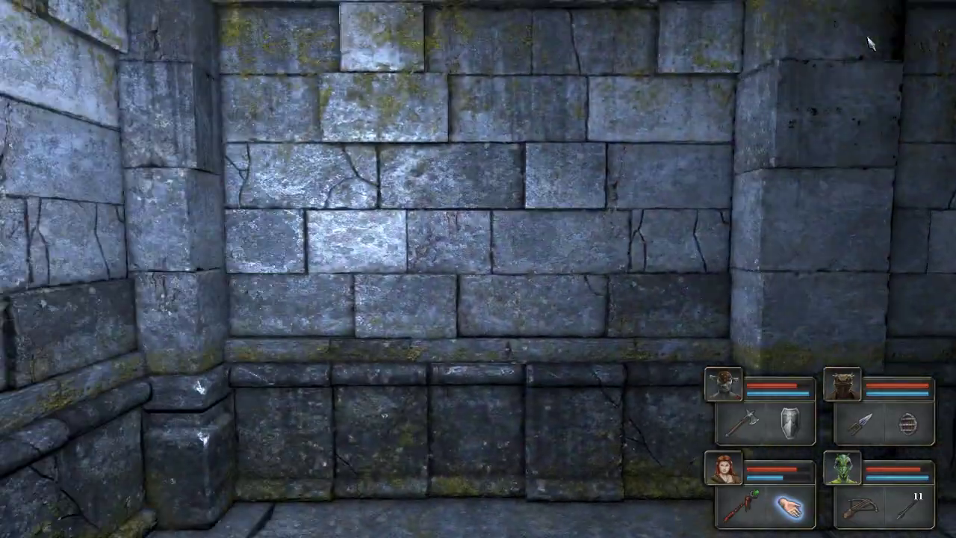
key("q")
Walk through the darker room and past the lit opening to the next wall.
key("w")
key("w")
key("w")
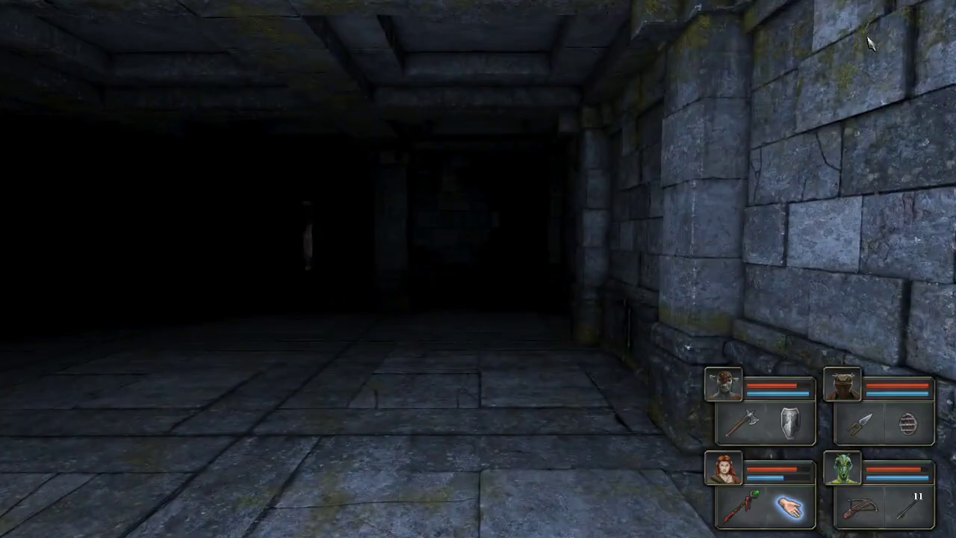
key("w")
key("w")
key("q")
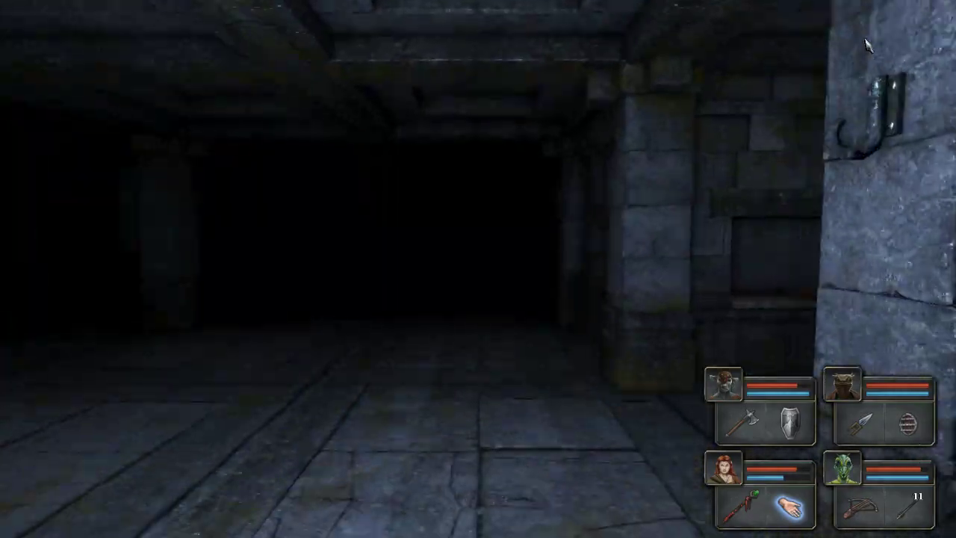
key("w")
key("q")
key("w")
key("e")
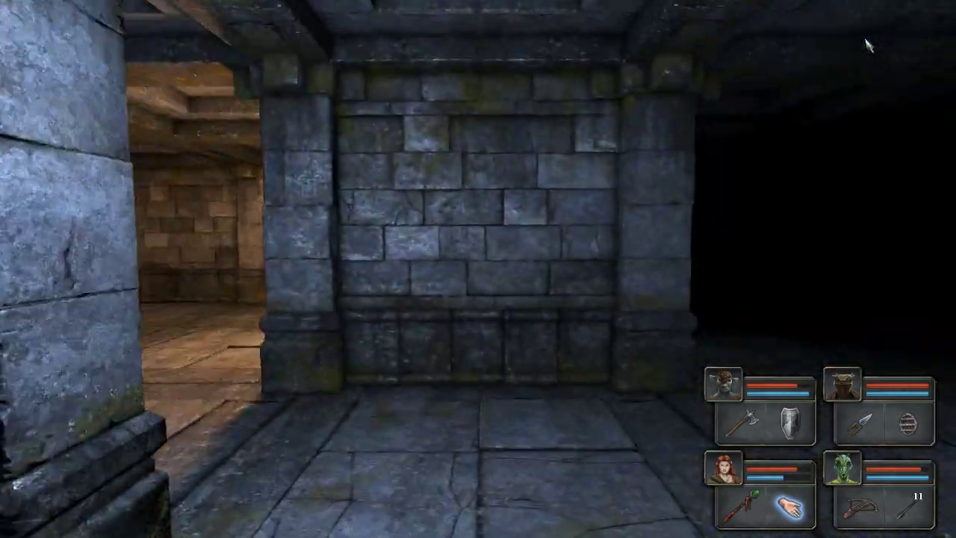
key("w")
key("w")
key("q")
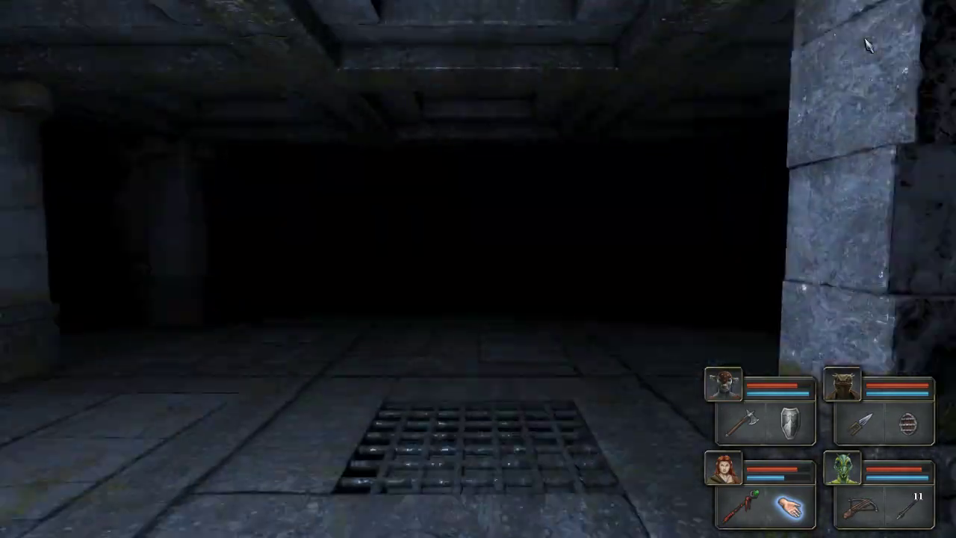
Cross the floor grate and walk the pillared corridor to the lever wall.
key("w")
key("a")
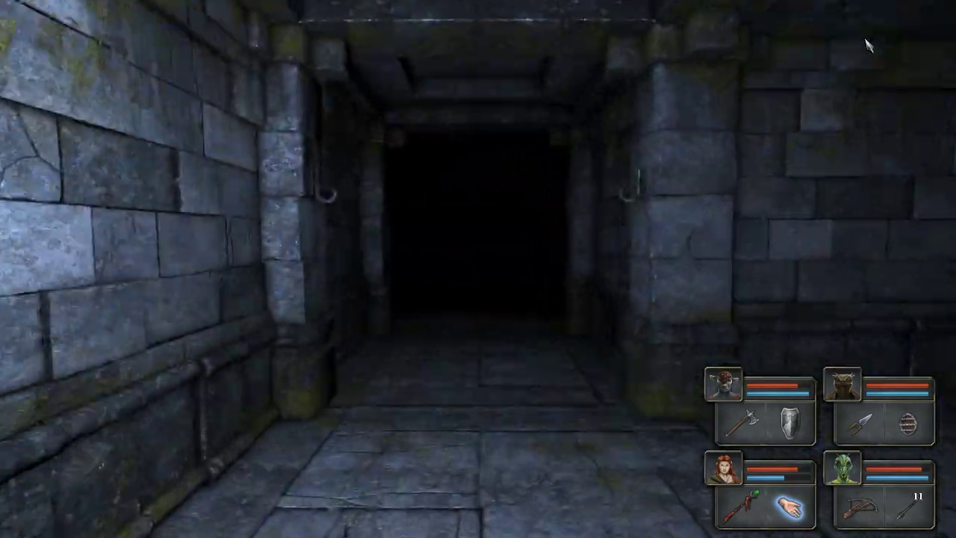
key("w")
key("w")
key("w")
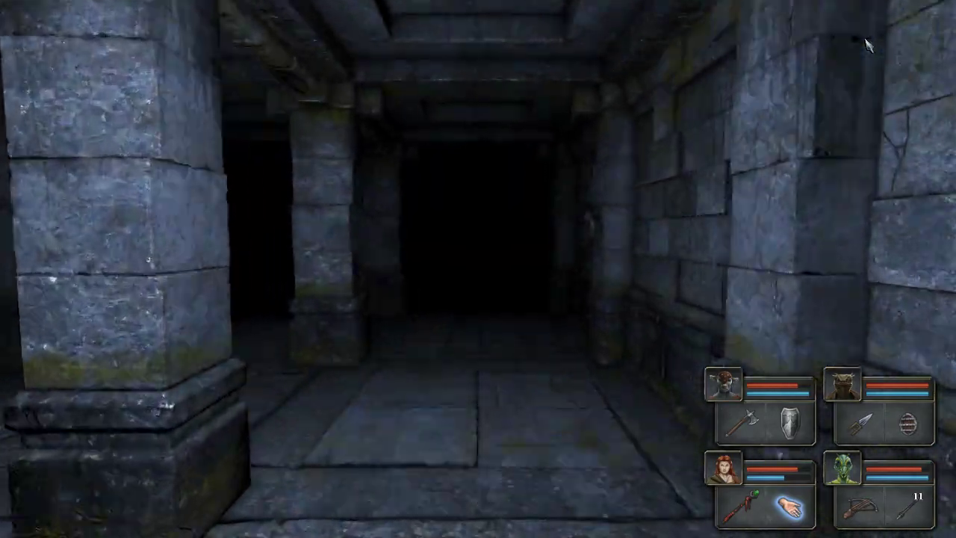
key("w")
key("w")
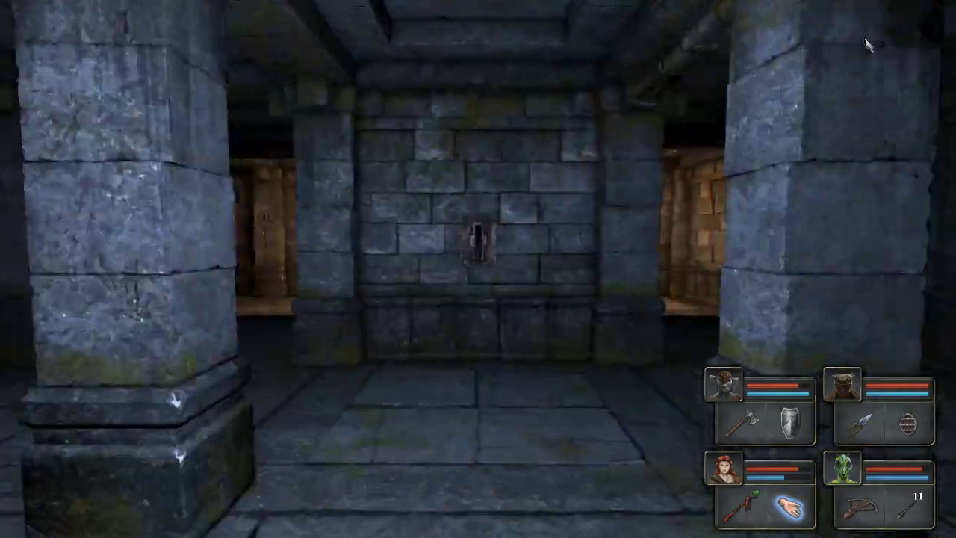
key("w")
key("q")
key("w")
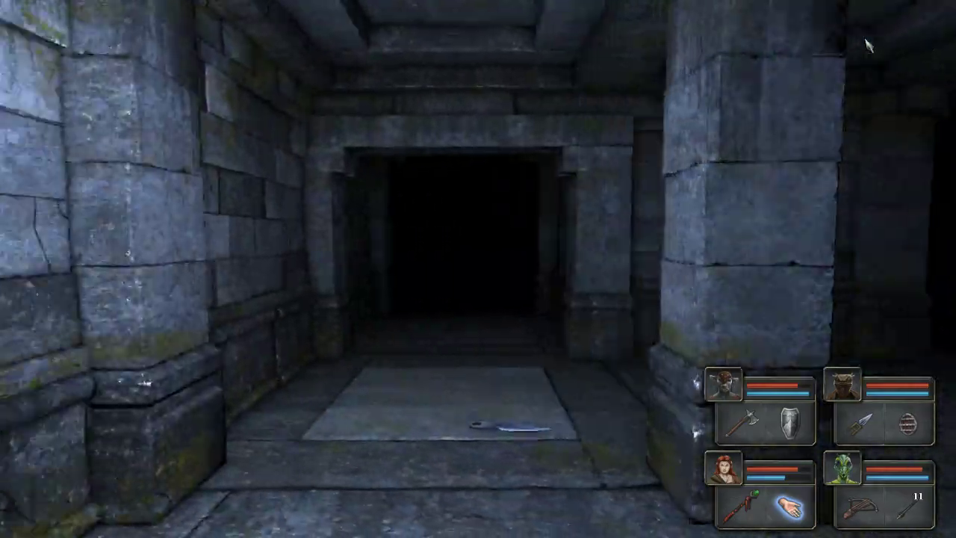
key("w")
key("w")
key("w")
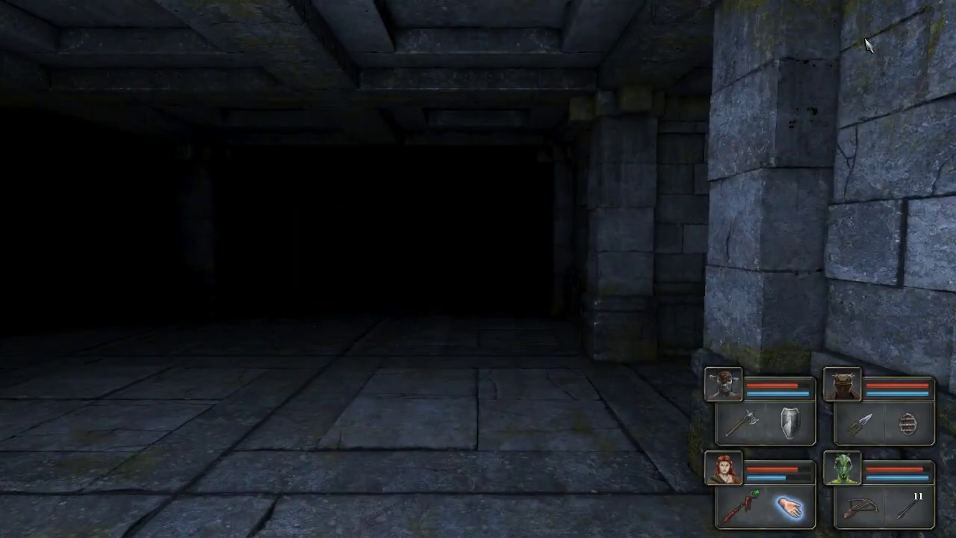
Approach the lit doorway and stand beside the pillar facing the lit room.
key("q")
key("e")
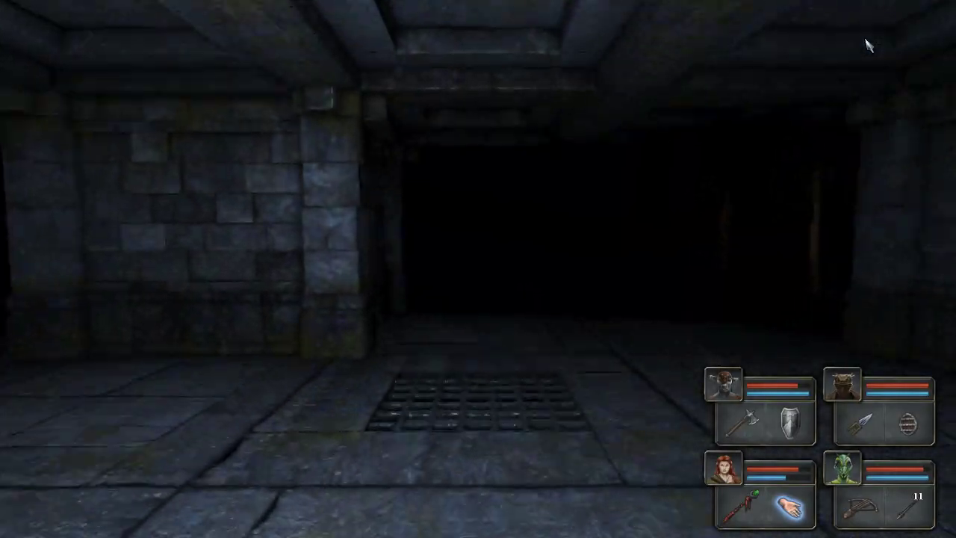
key("w")
key("q")
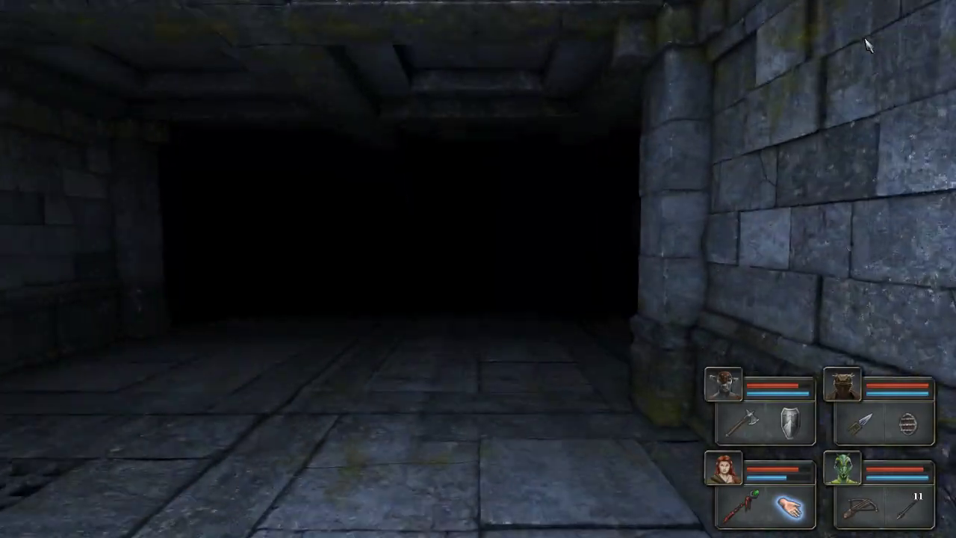
key("w")
key("s")
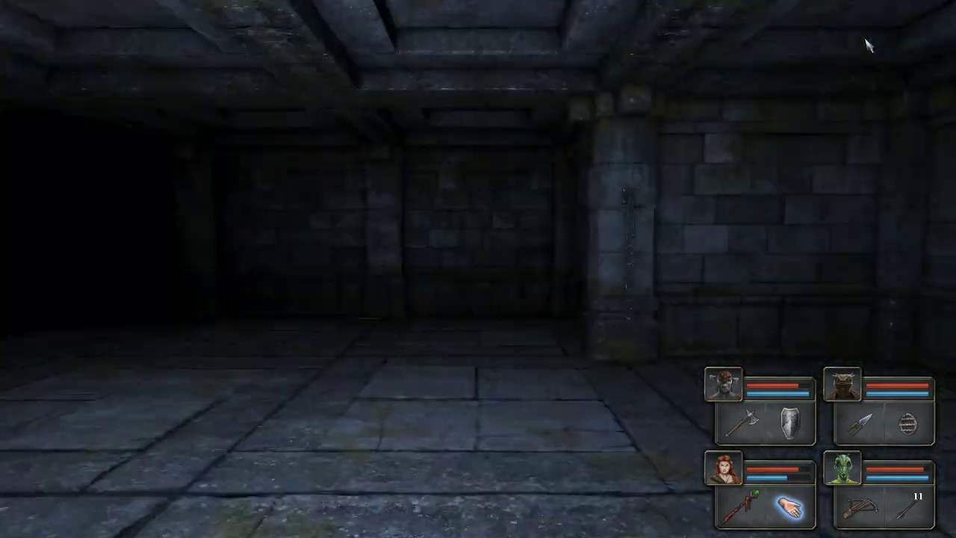
key("q")
key("d")
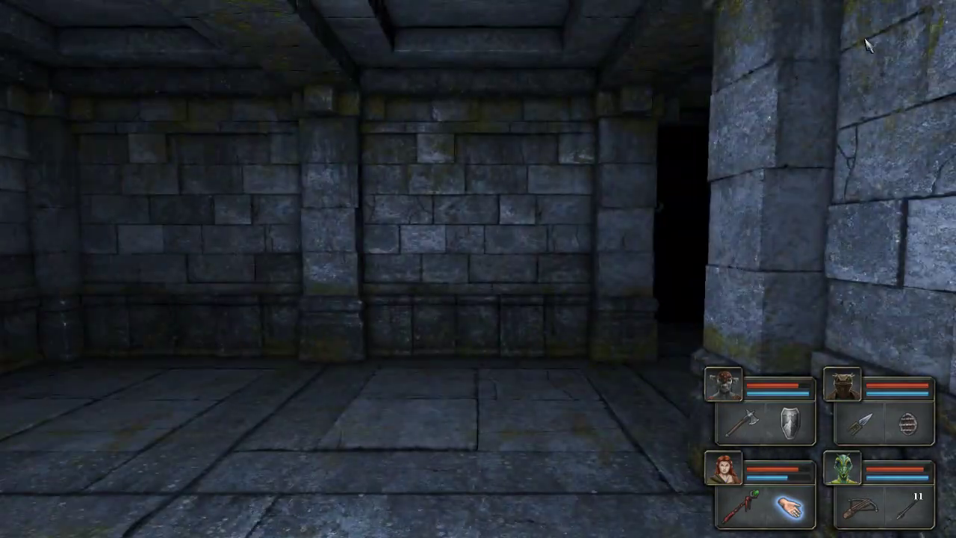
Face the corridor, approach the fire elemental and shoot it.
key("q")
key("d")
key("w")
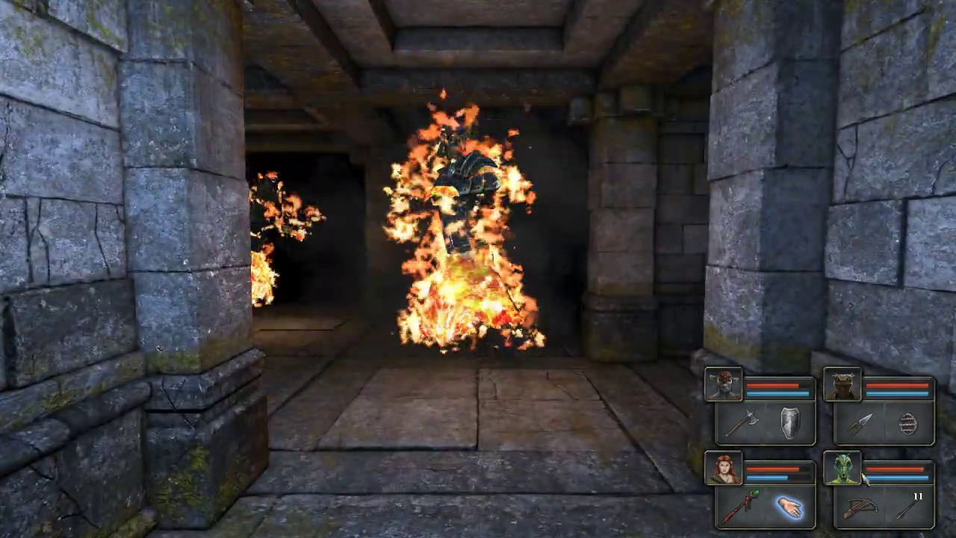
right_click(852, 497)
key("s")
key("q")
key("e")
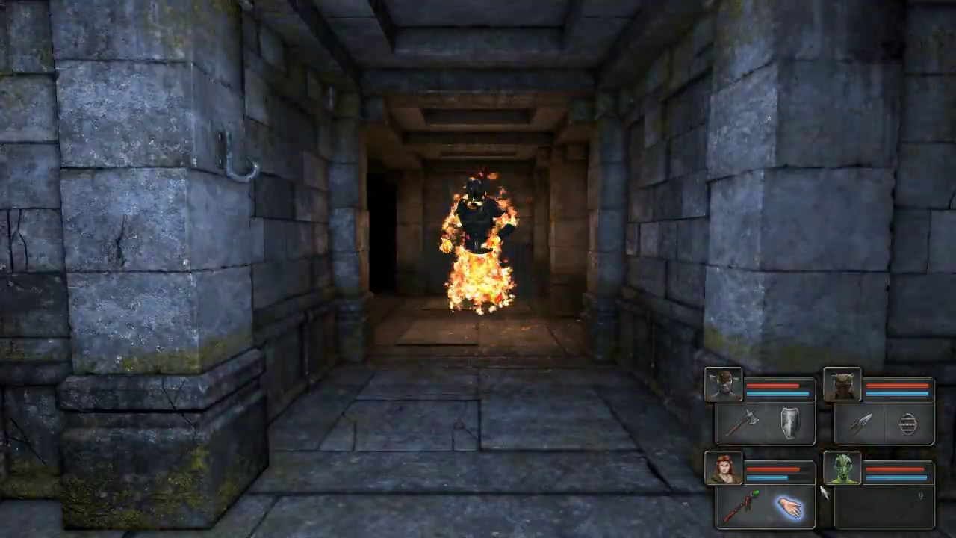
Back off, cast a frost bolt, then hit the elemental with axe and dagger.
key("s")
key("q")
key("e")
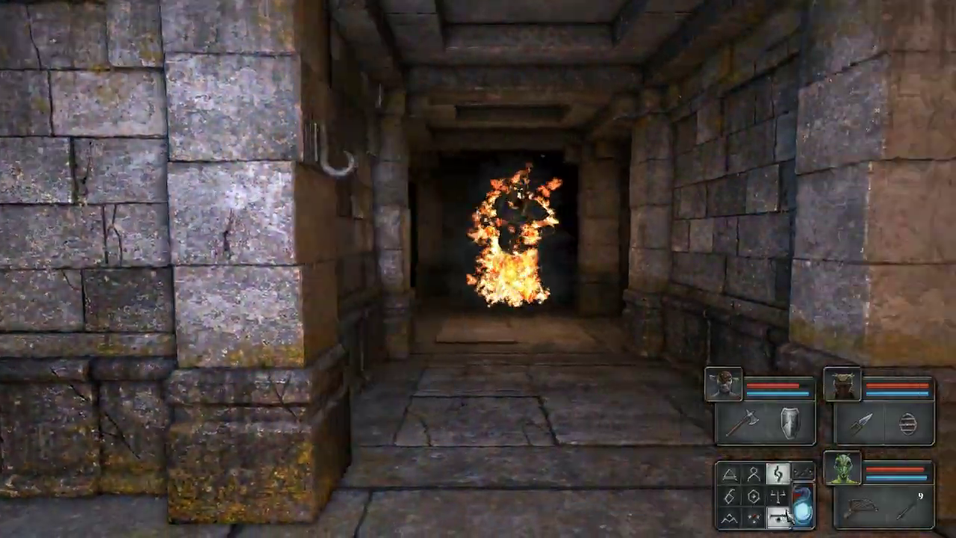
left_click(805, 506)
key("q")
key("e")
right_click(739, 422)
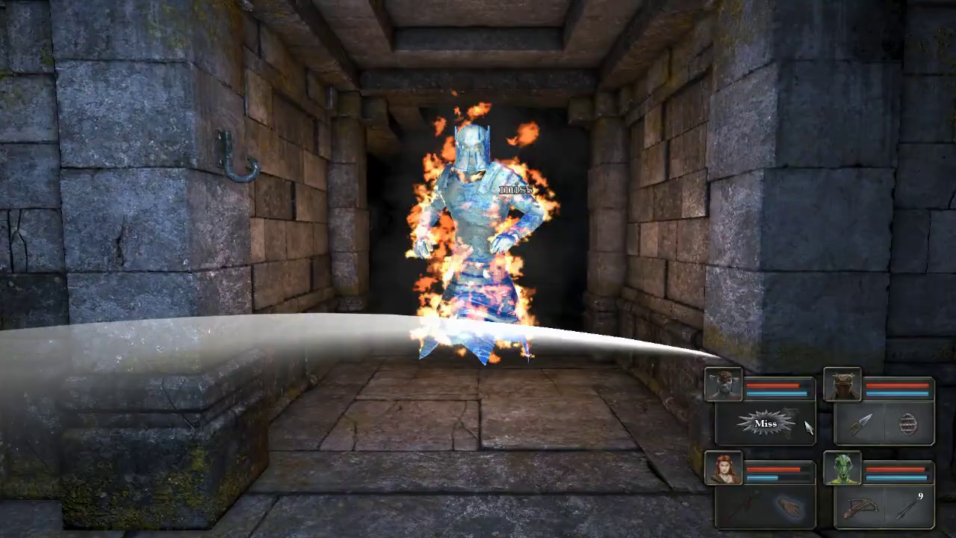
right_click(862, 422)
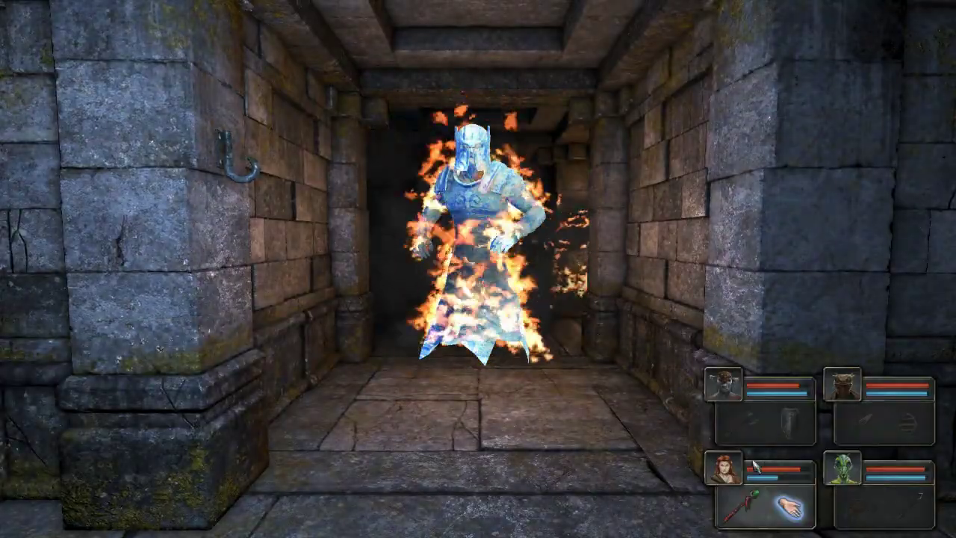
Select two spell runes, dodge, and strike the fire elemental again.
left_click(778, 473)
left_click(778, 515)
key("s")
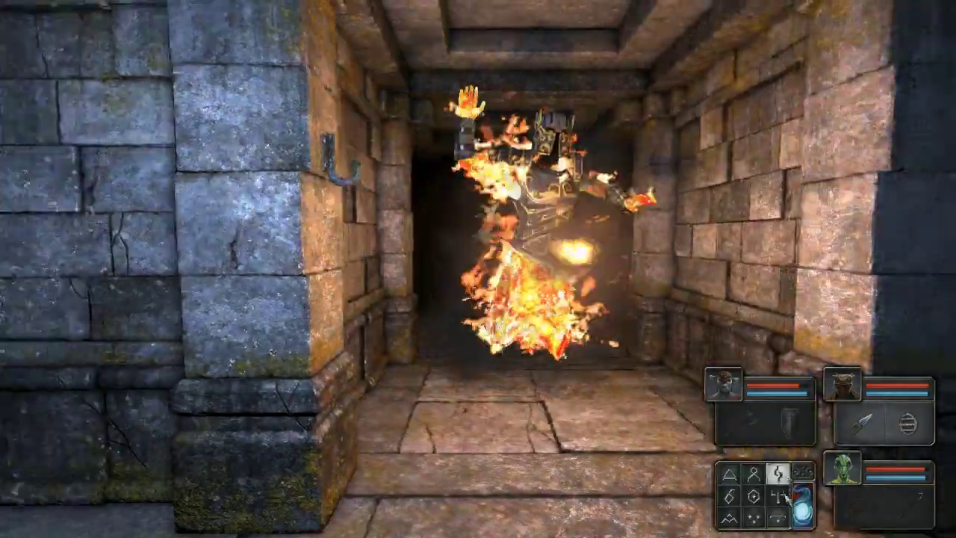
key("q")
key("e")
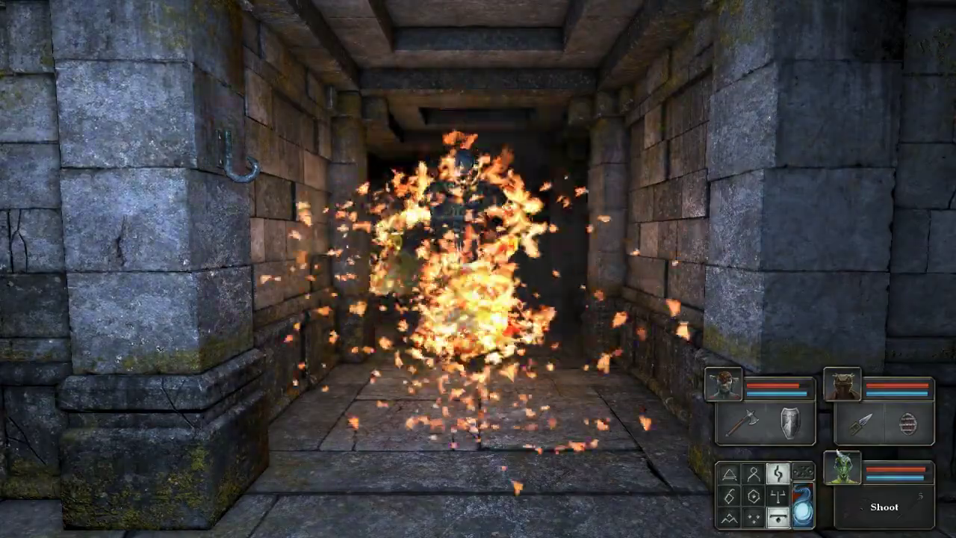
key("q")
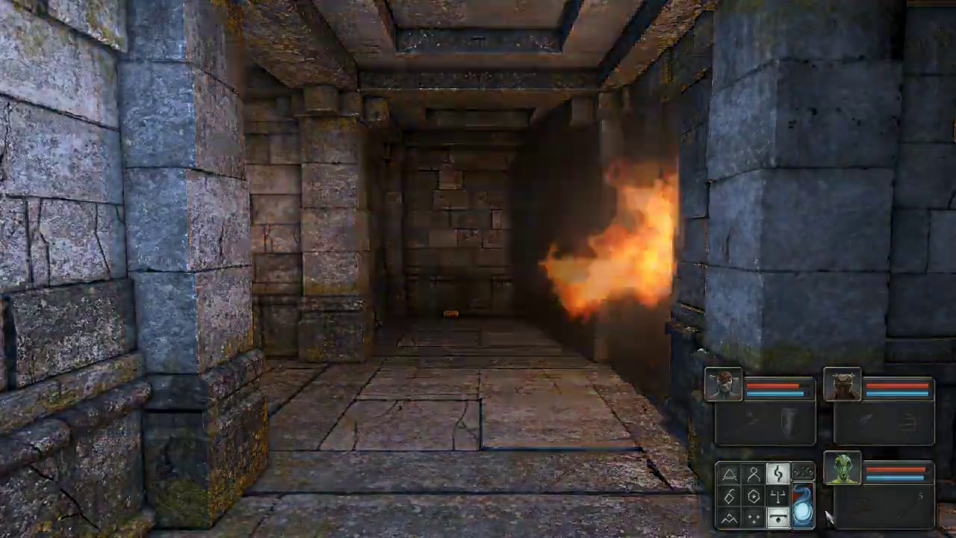
key("e")
right_click(862, 506)
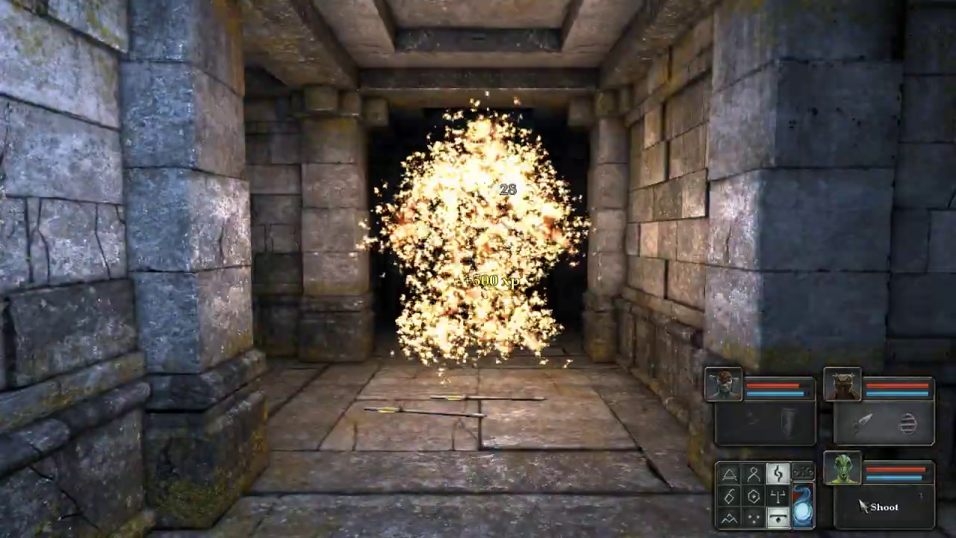
Step past the elemental into the side corridor and look at the alcove.
key("w")
key("w")
key("q")
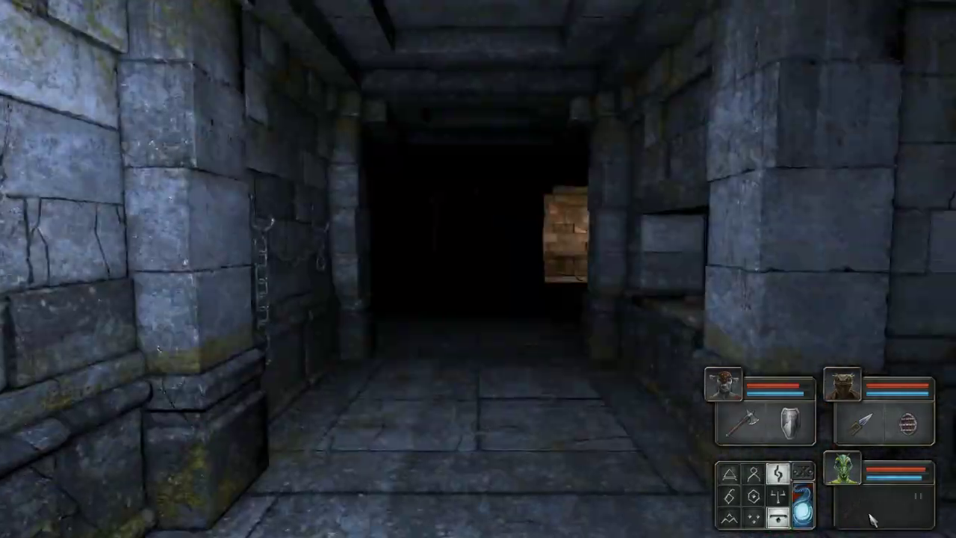
key("w")
key("e")
key("q")
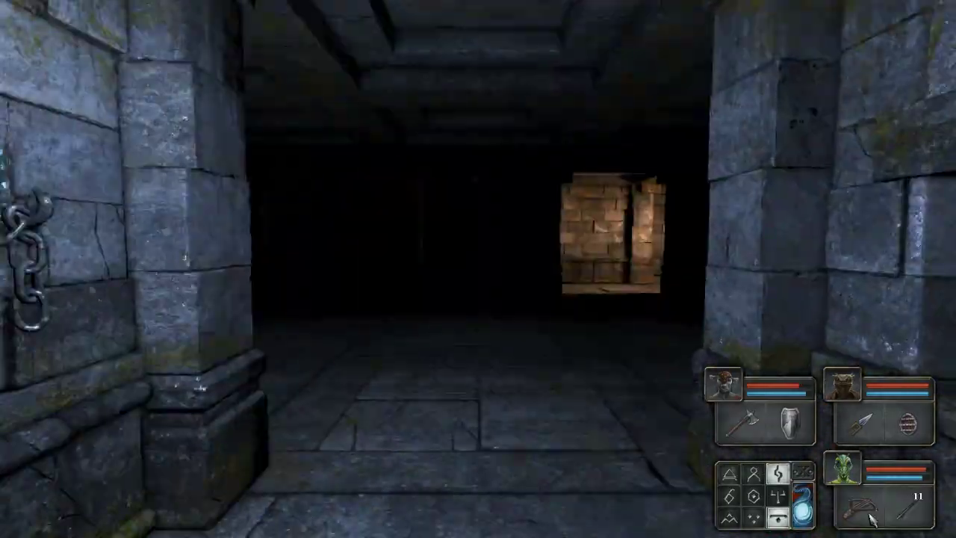
key("w")
Walk down the next corridor and turn to face the dark hall.
key("q")
key("e")
key("w")
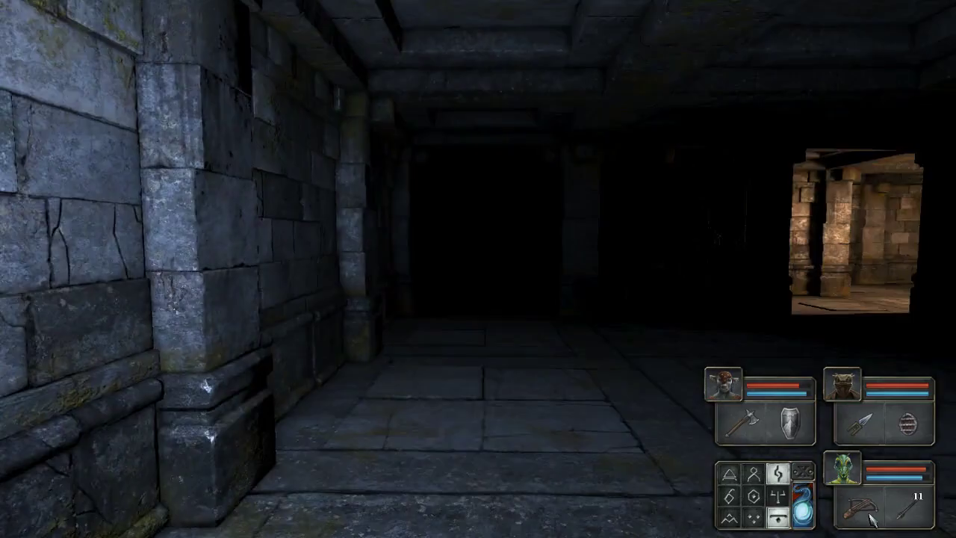
key("w")
key("w")
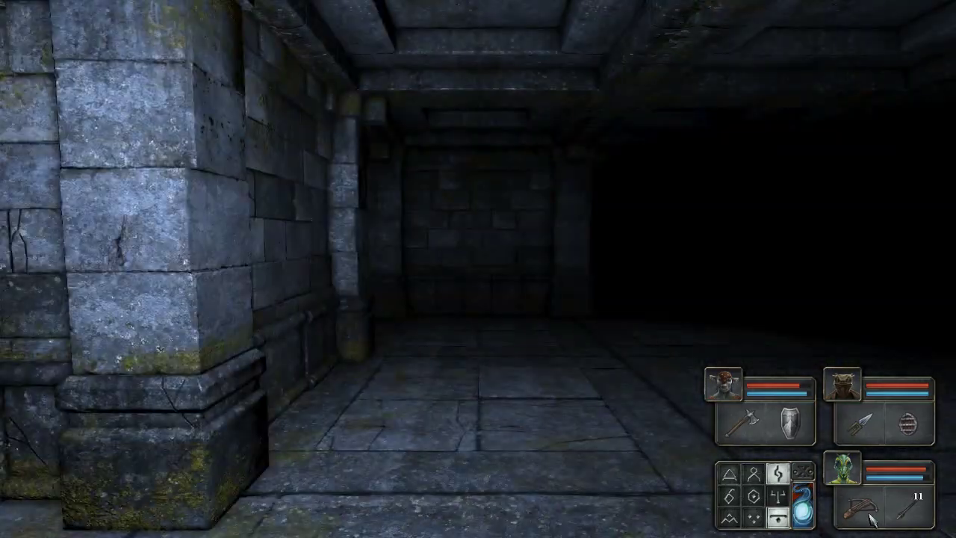
key("w")
key("e")
key("w")
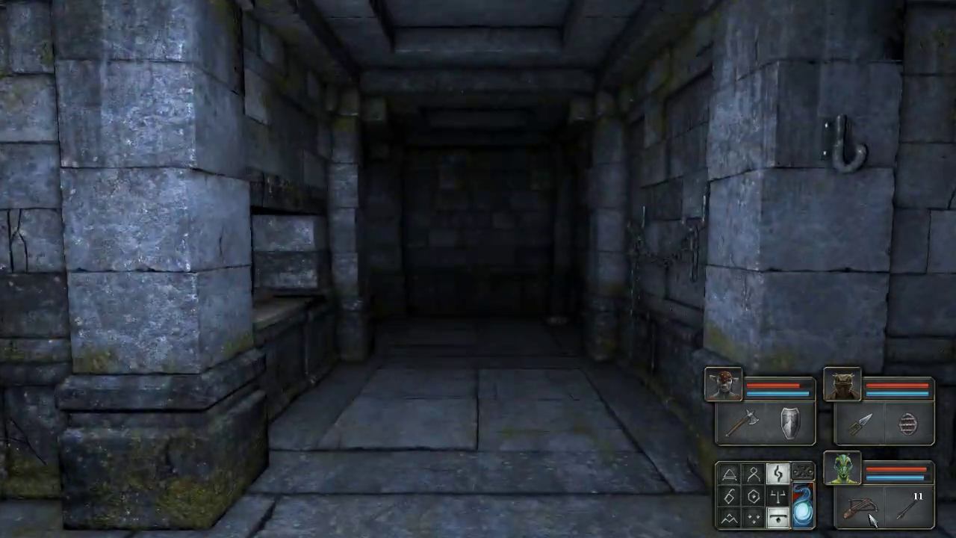
key("w")
key("w")
Dodge the approaching elemental and cast two frost spells at it.
key("q")
key("e")
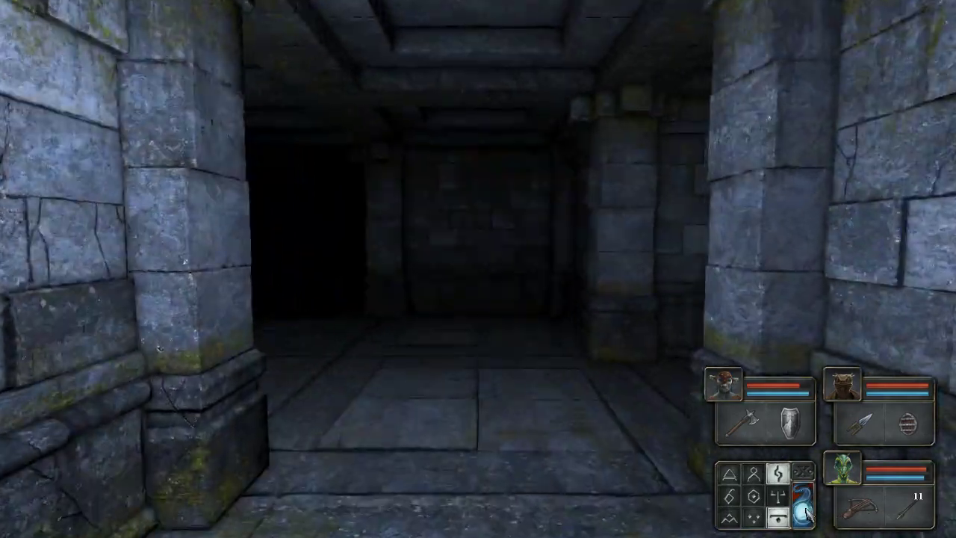
key("q")
key("q")
left_click(806, 514)
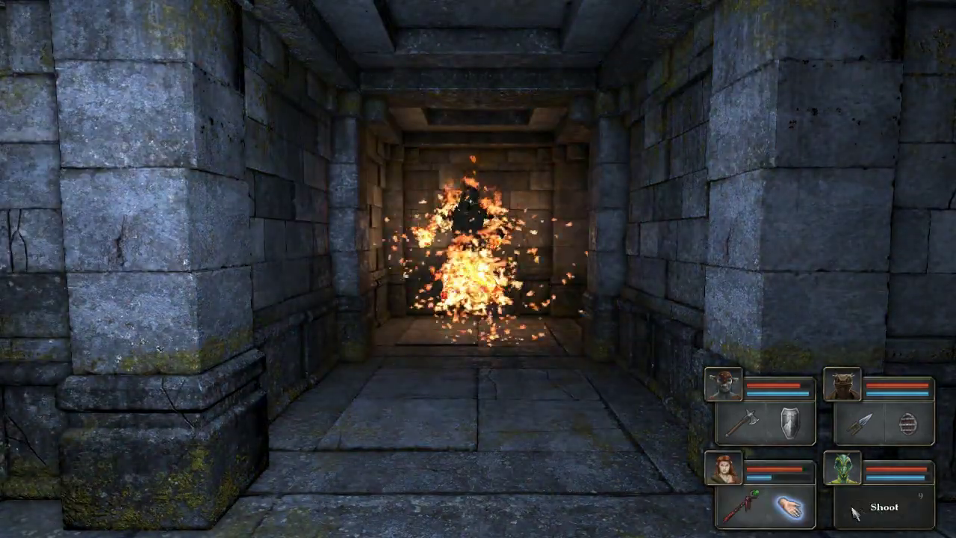
key("q")
key("e")
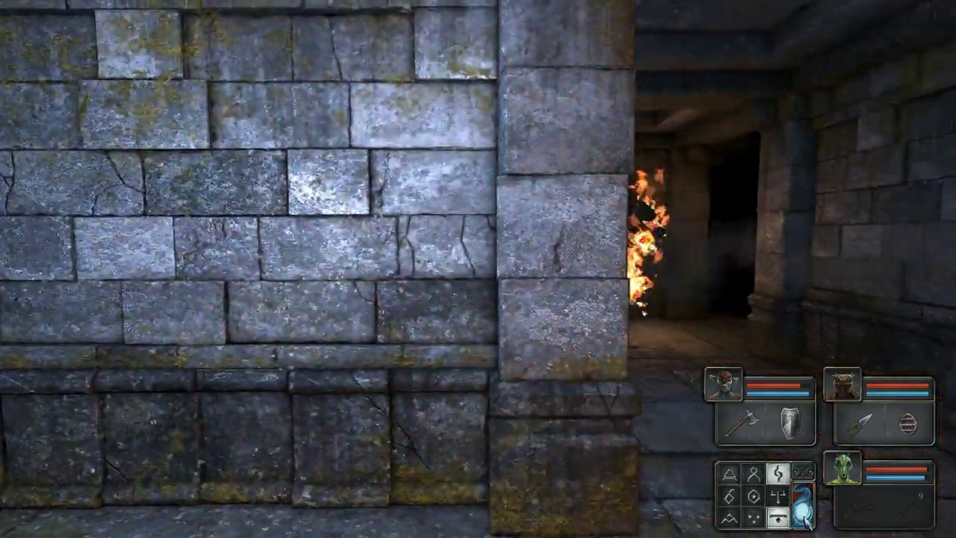
left_click(804, 510)
Strike with both fighters, then kill it with a final frost spell.
right_click(739, 424)
right_click(859, 430)
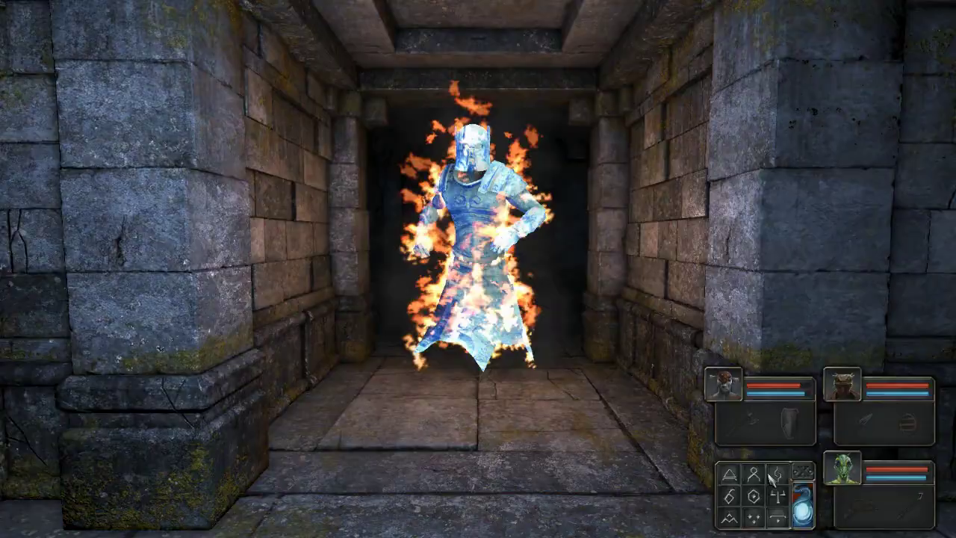
key("q")
key("e")
left_click(803, 511)
key("w")
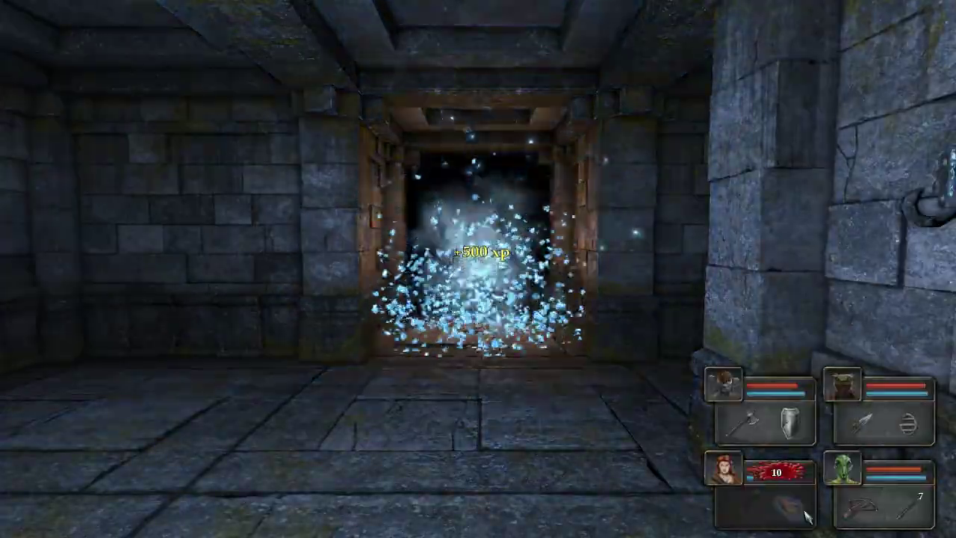
Walk to the side room and pick up the Grim Cap mushroom.
key("e")
key("q")
key("w")
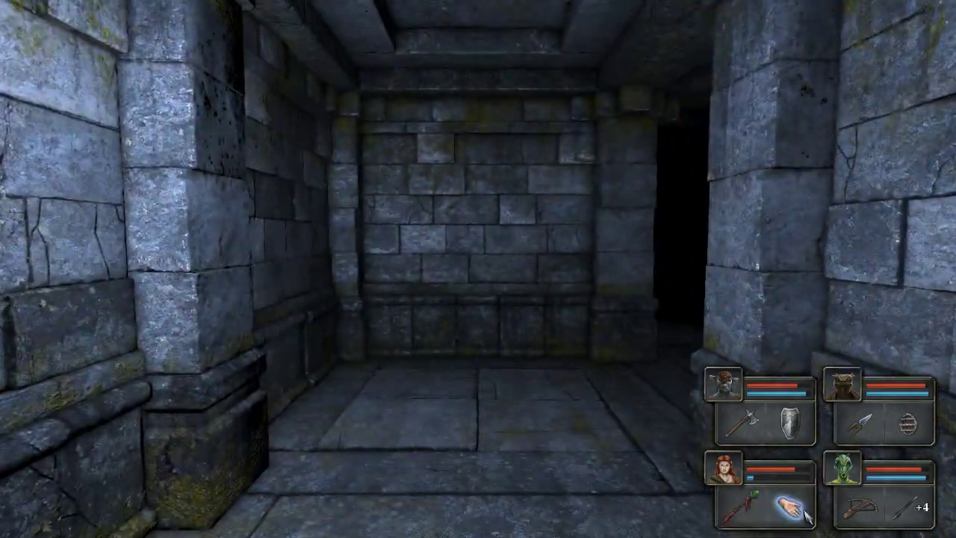
key("e")
key("w")
key("q")
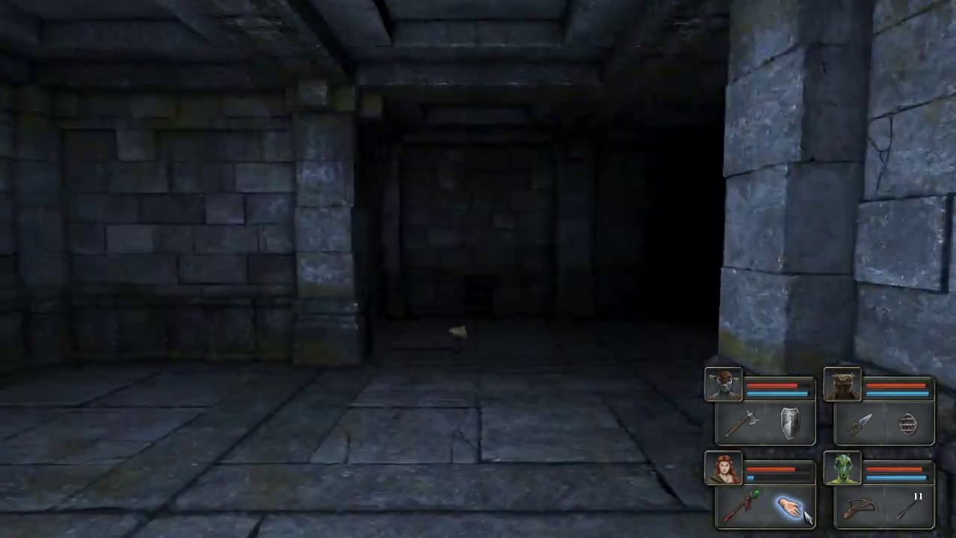
key("w")
left_click(437, 448)
Leave the mushroom room and continue along the corridor.
key("q")
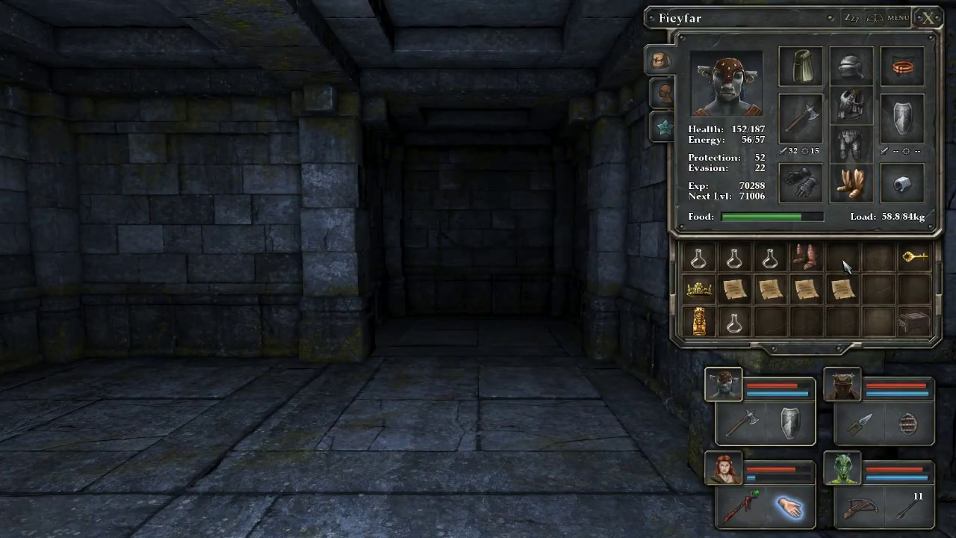
key("w")
key("e")
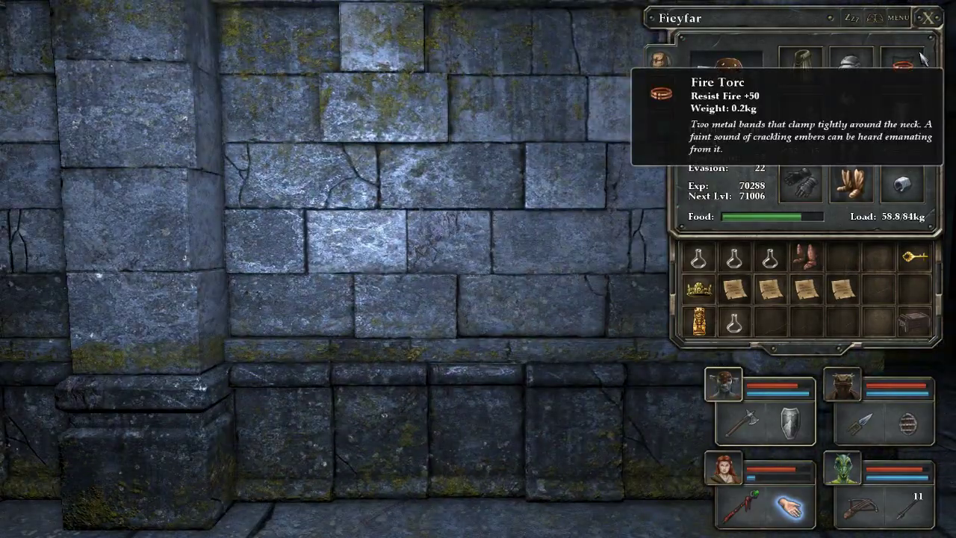
key("q")
key("w")
key("e")
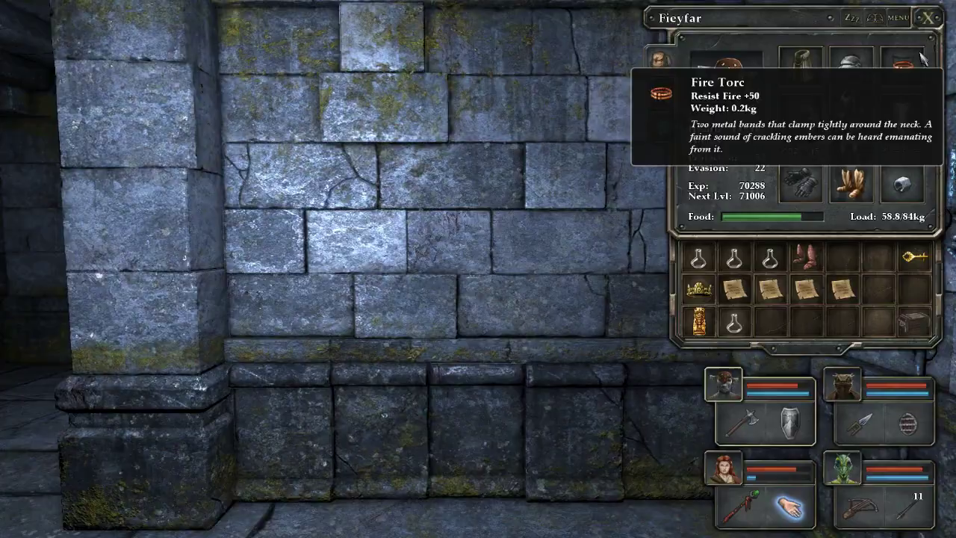
Reach the wall, close Fieyfar's inventory and turn toward the passage.
key("q")
key("w")
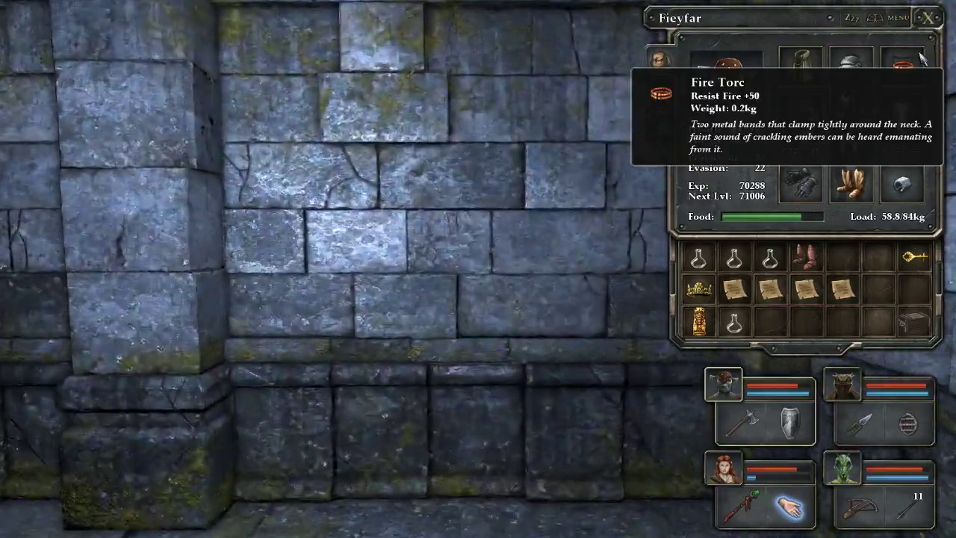
key("e")
left_click(927, 20)
key("q")
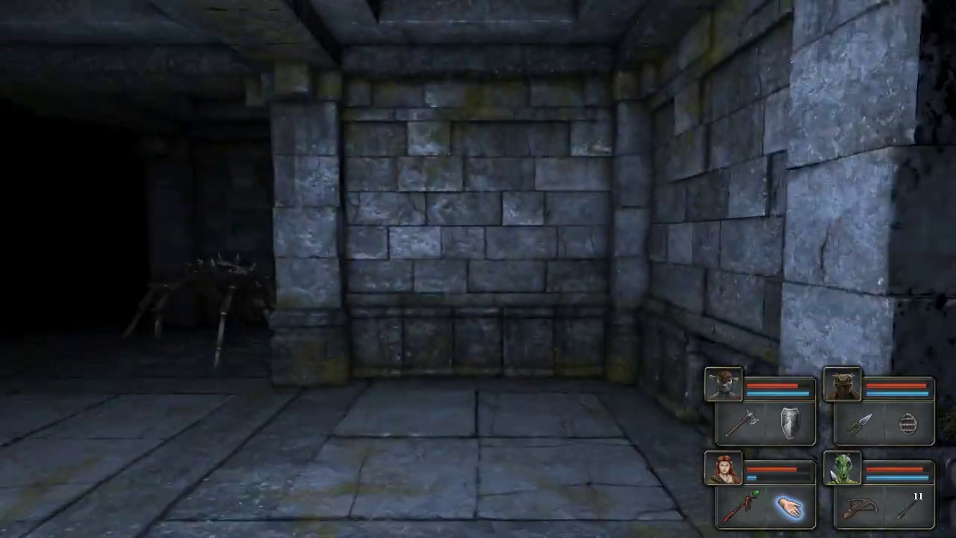
Face the spider, hit it with the axe and shoot the crossbow.
key("w")
key("q")
right_click(743, 424)
key("q")
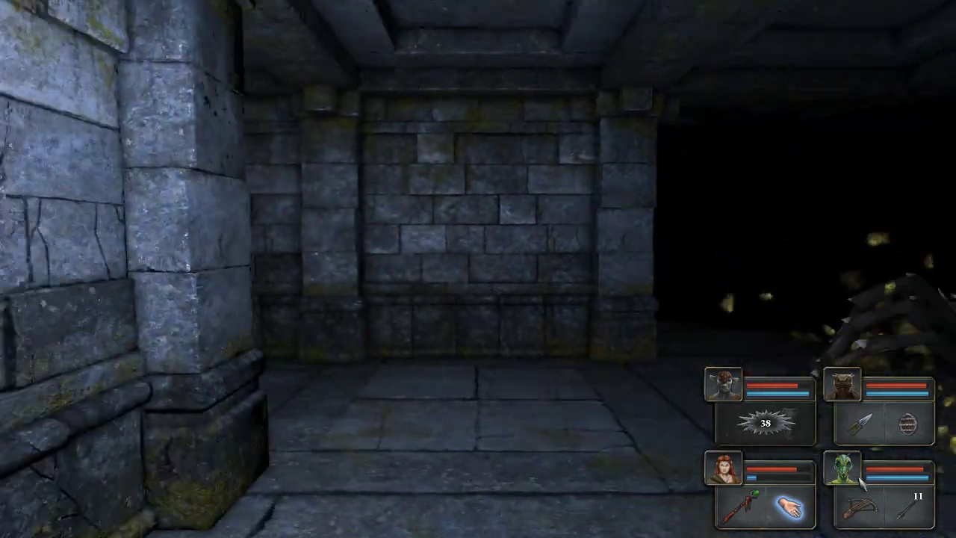
key("e")
right_click(849, 499)
key("q")
key("e")
Cast a fireball, attack with the second champion and finish the spider with the crossbow.
right_click(785, 507)
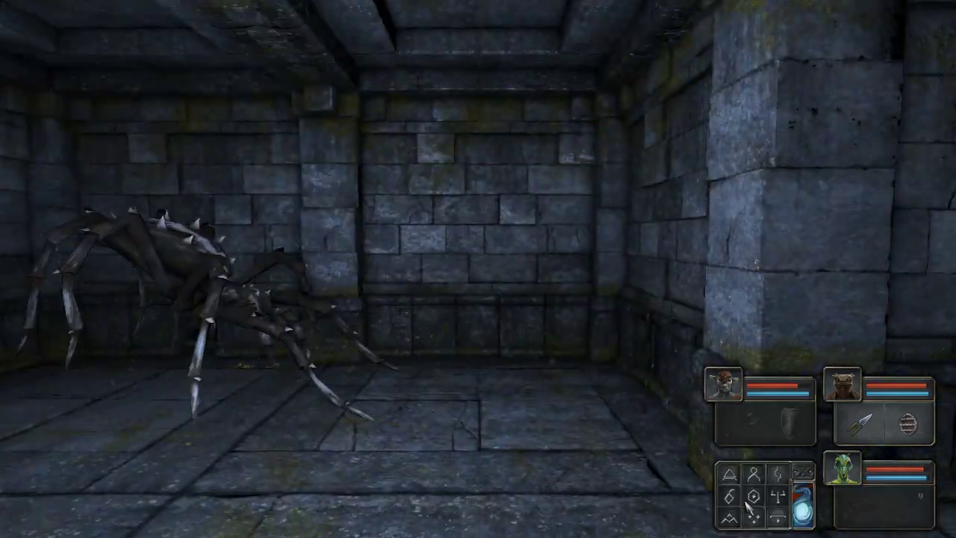
left_click(805, 514)
key("q")
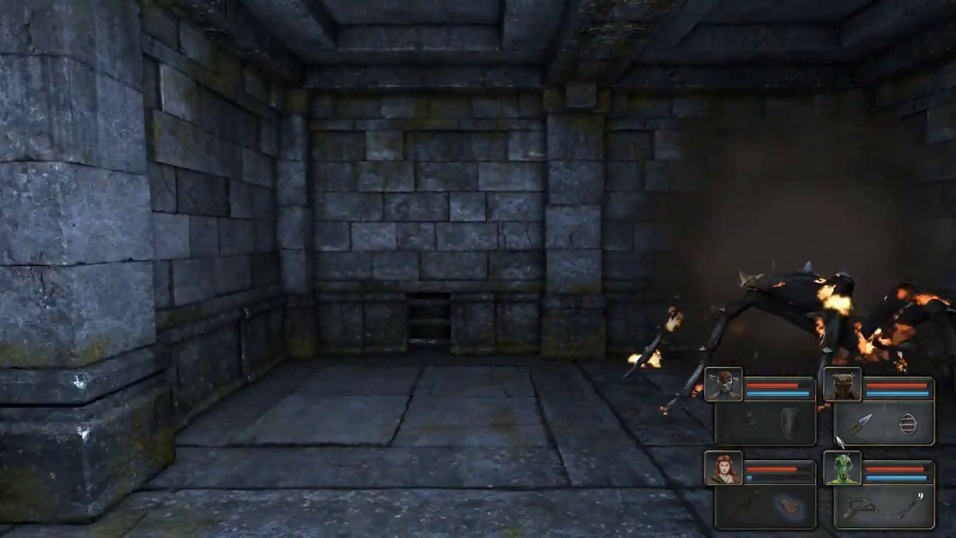
key("e")
key("q")
right_click(856, 437)
key("q")
key("e")
right_click(855, 502)
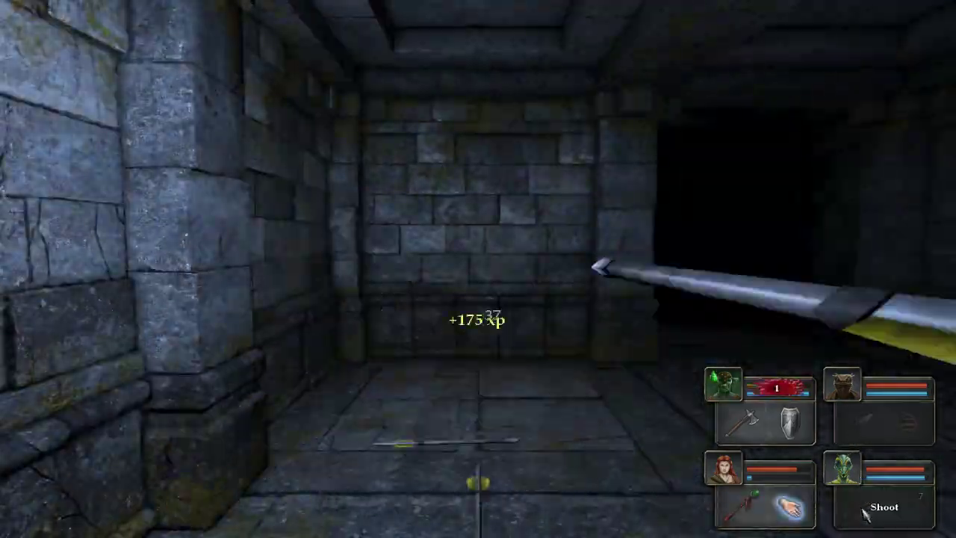
key("w")
Turn from the wall and walk down the dim corridor to the junction.
key("e")
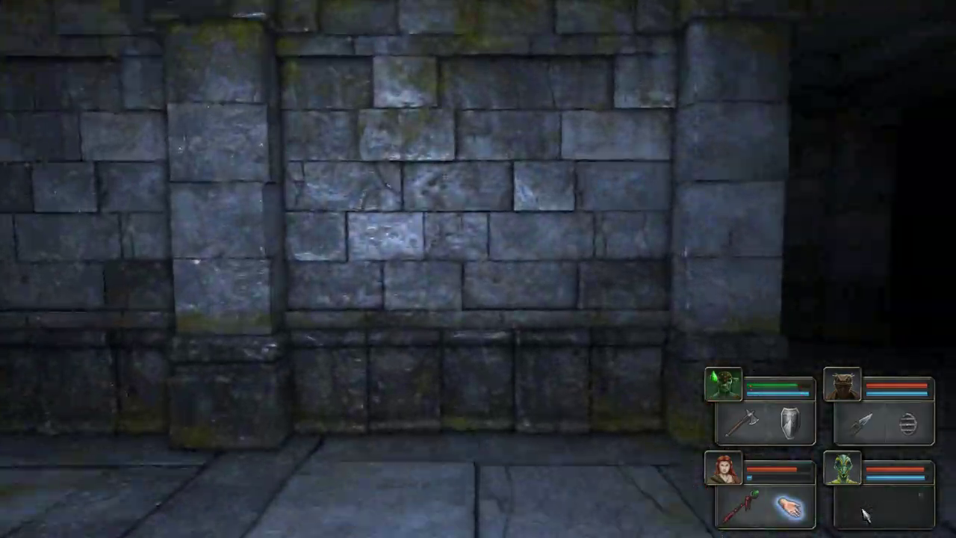
key("e")
key("w")
key("q")
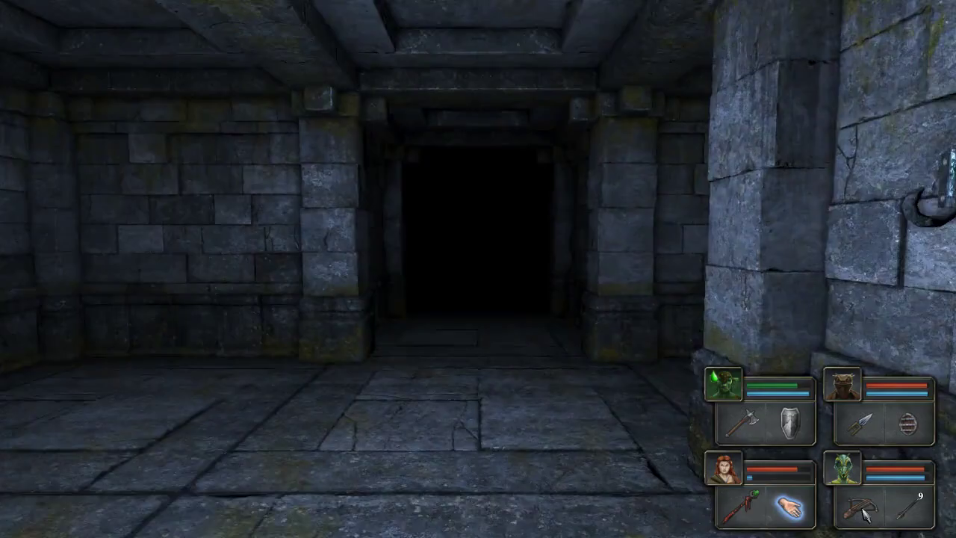
key("w")
key("w")
key("w")
key("w")
key("e")
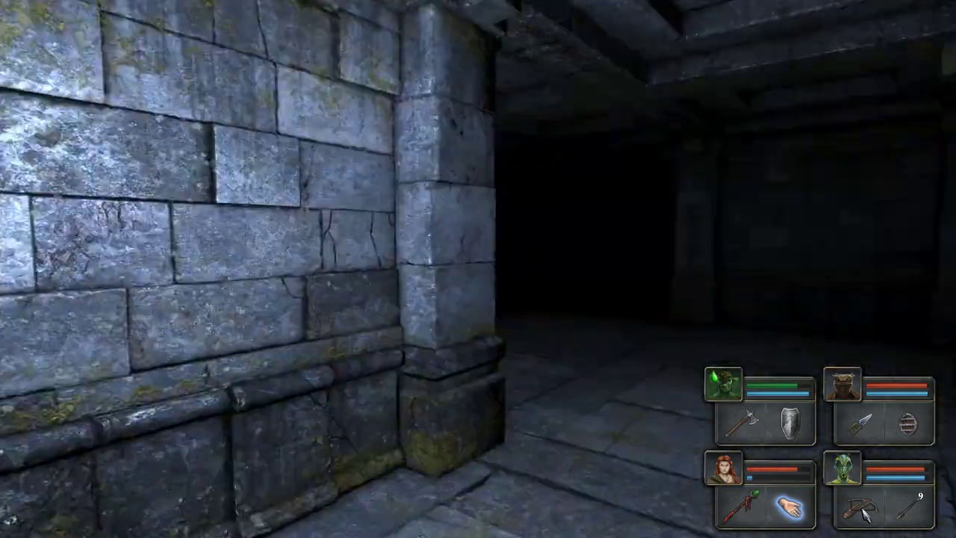
key("w")
key("w")
Look around the junction, then walk down the lit corridor to the stone wall.
key("q")
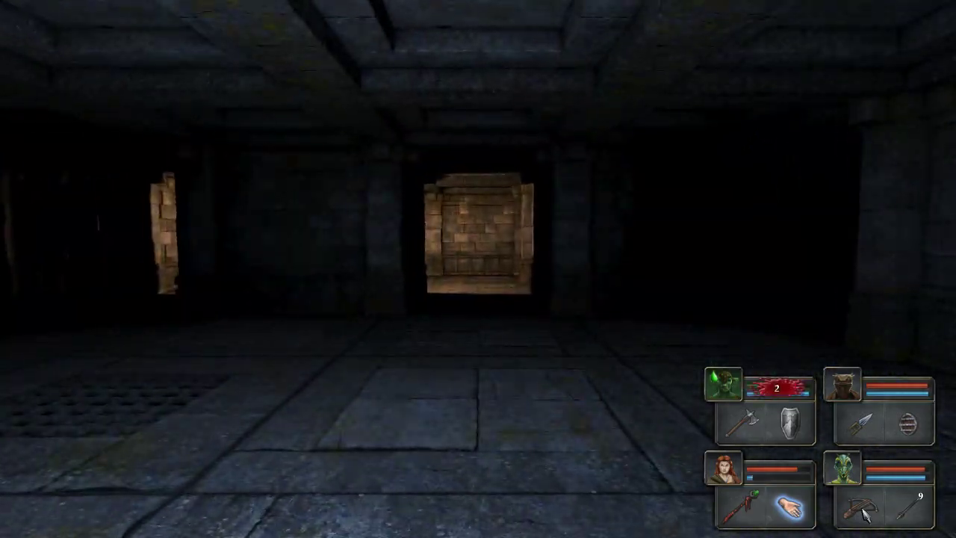
key("e")
key("q")
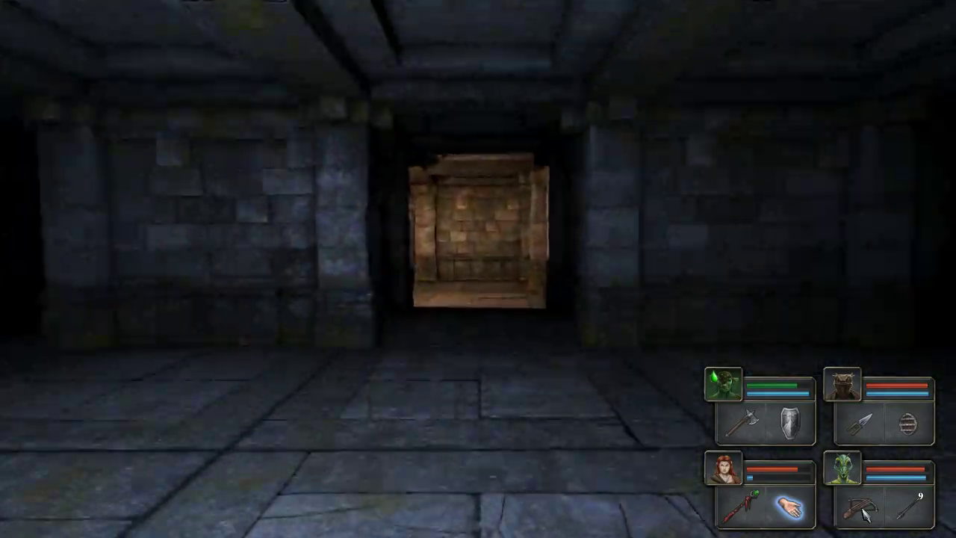
key("q")
key("e")
key("w")
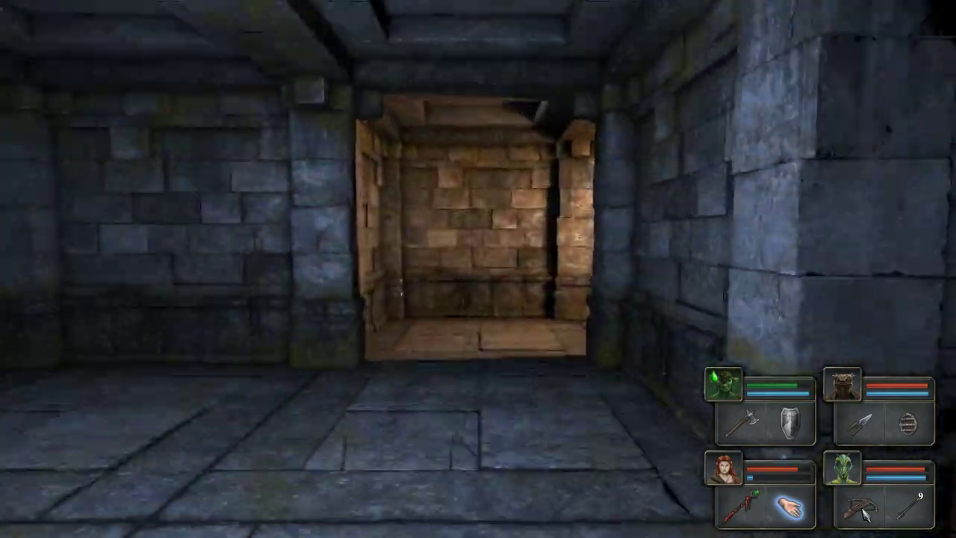
key("w")
key("w")
Cross the room past the torch wall and enter the dark corridor.
key("e")
key("q")
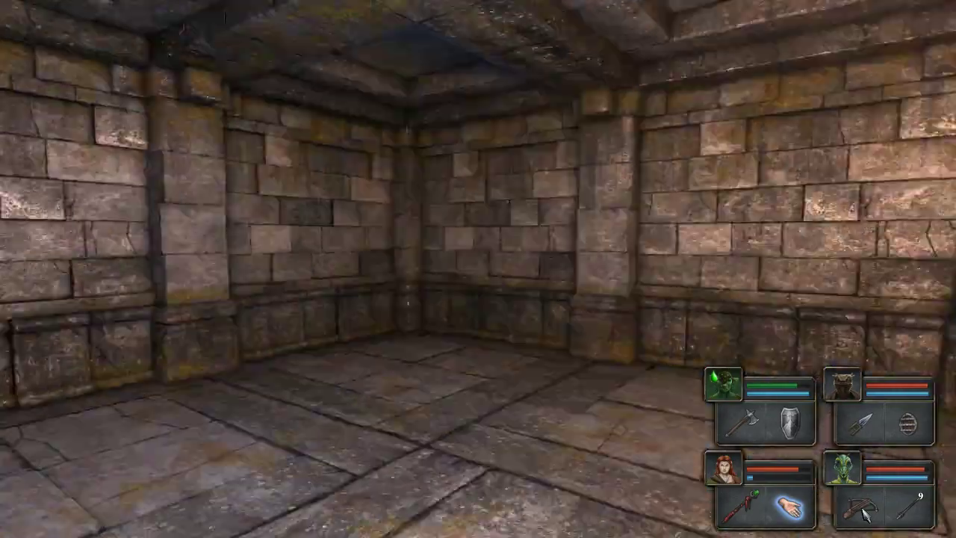
key("w")
key("e")
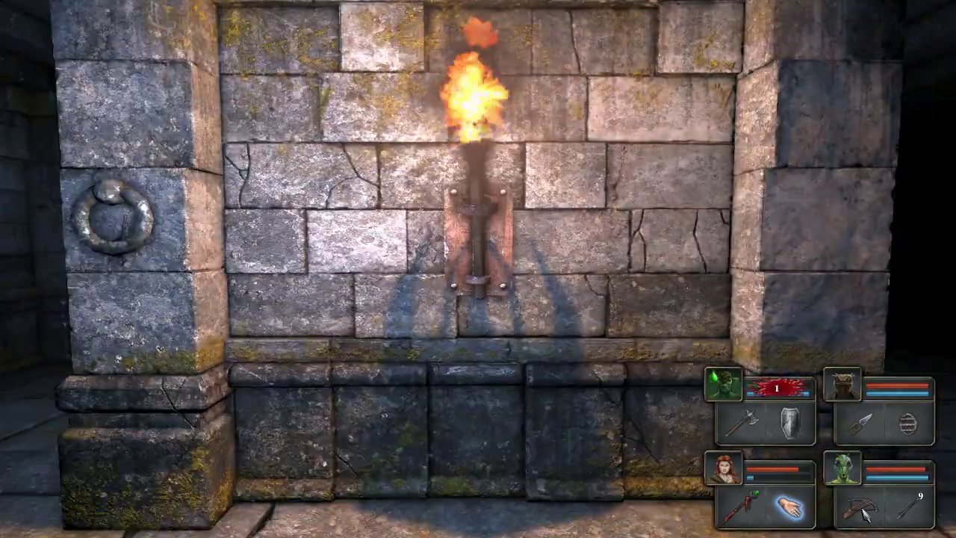
key("s")
key("a")
key("w")
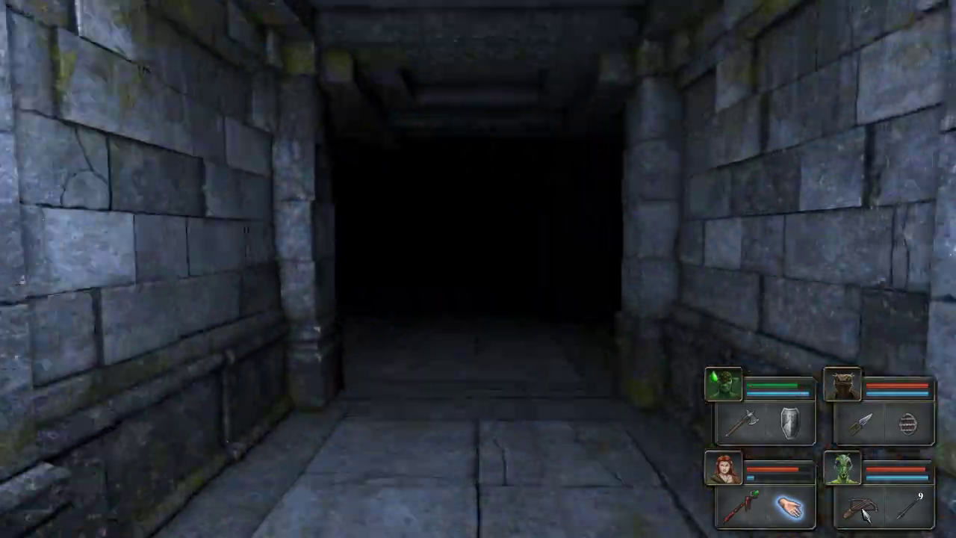
key("w")
Follow the stone corridor into the pillared room and on down the next corridor.
key("q")
key("w")
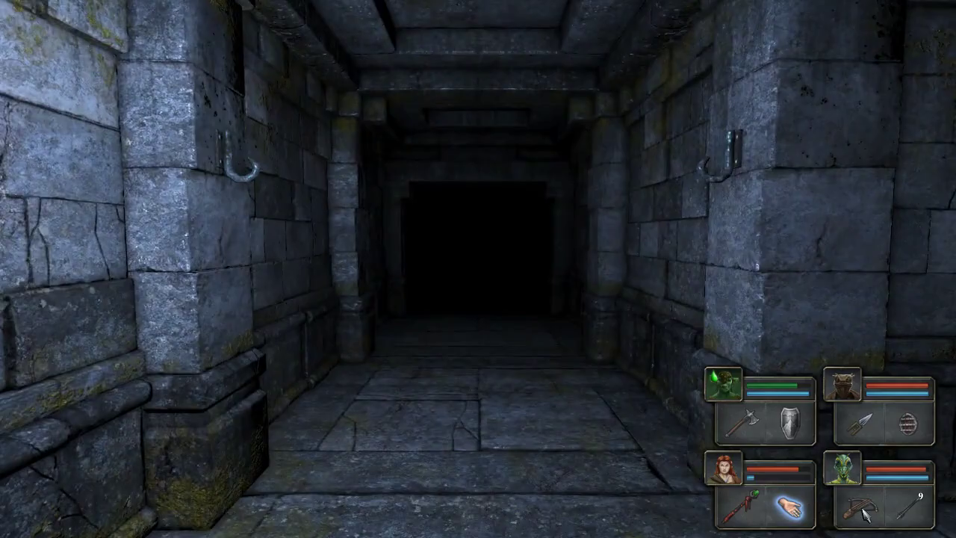
key("w")
key("e")
key("w")
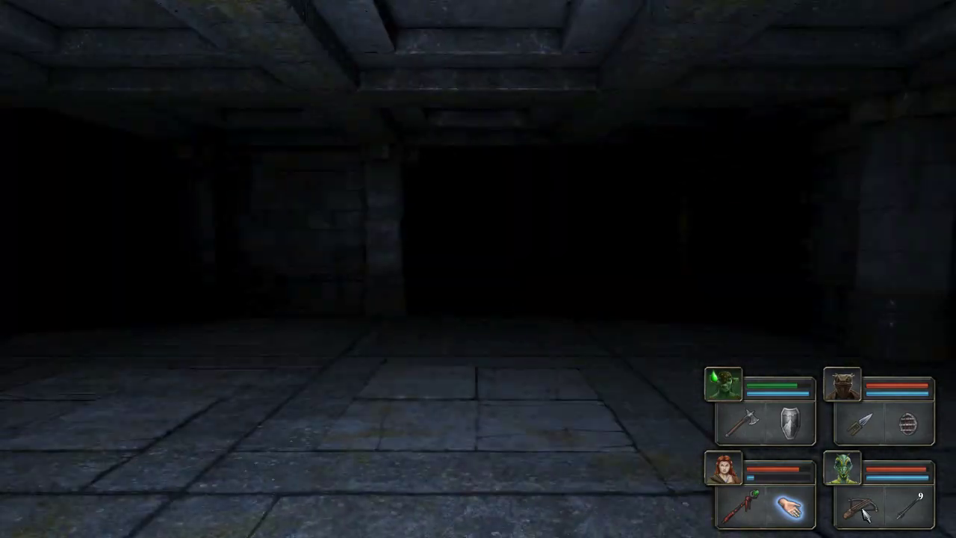
key("w")
key("q")
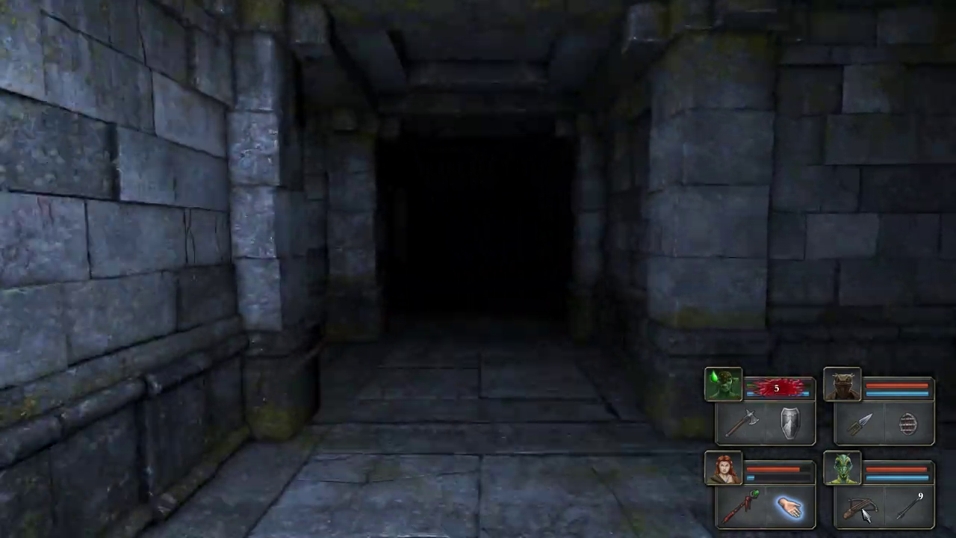
key("w")
key("w")
key("w")
Pick up the Pitroot Bread, check Xadar's inventory, and face the wall alcove.
left_click(366, 500)
key("e")
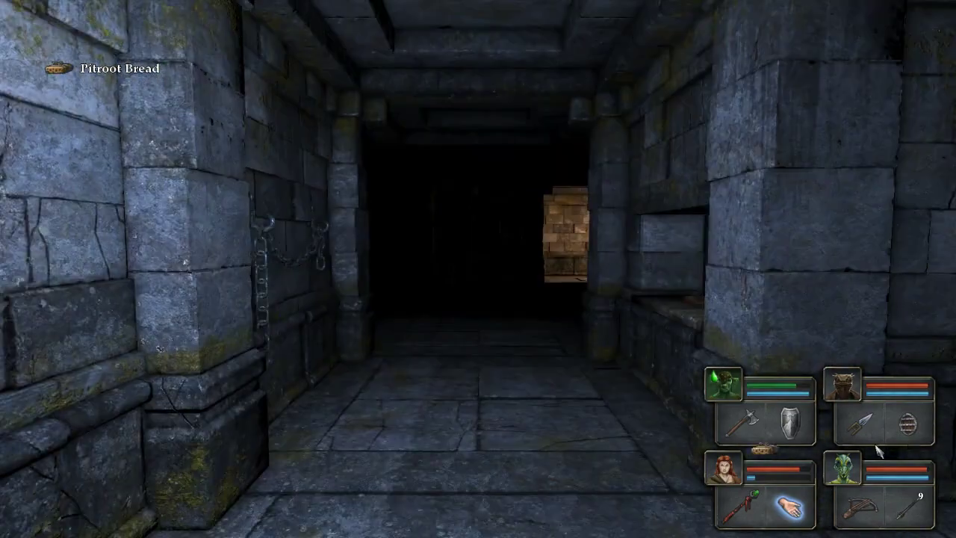
right_click(857, 396)
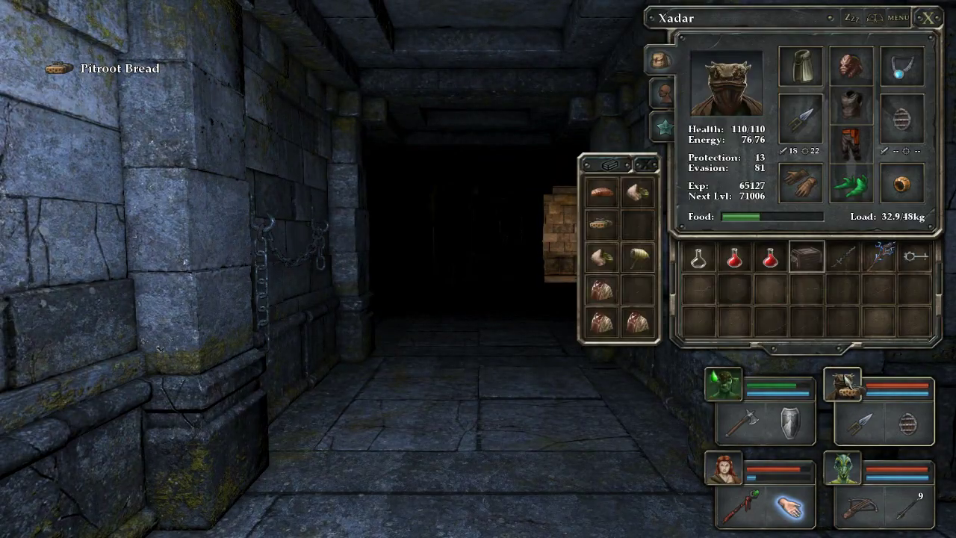
key("e")
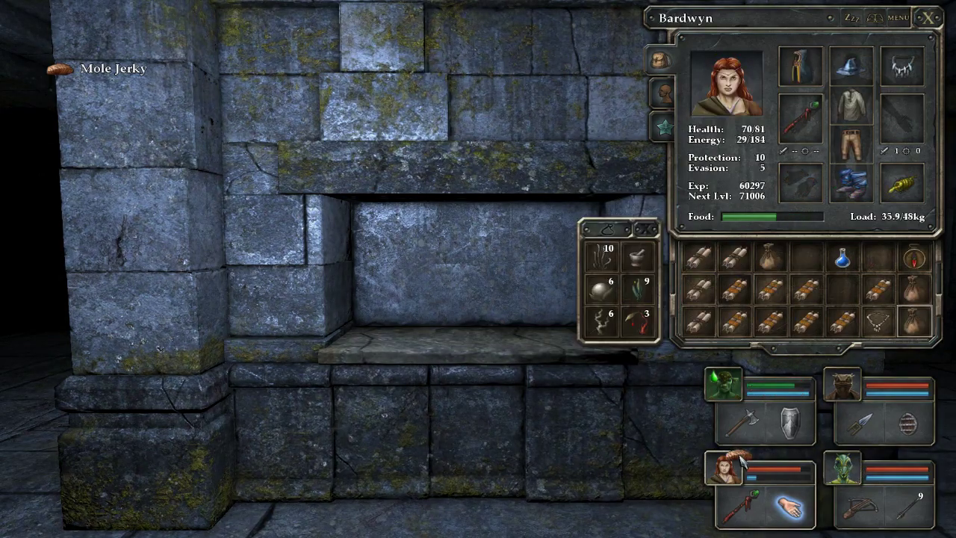
Close Bardwyn's inventory, look around, and briefly check the dungeon map.
key("q")
left_click(925, 20)
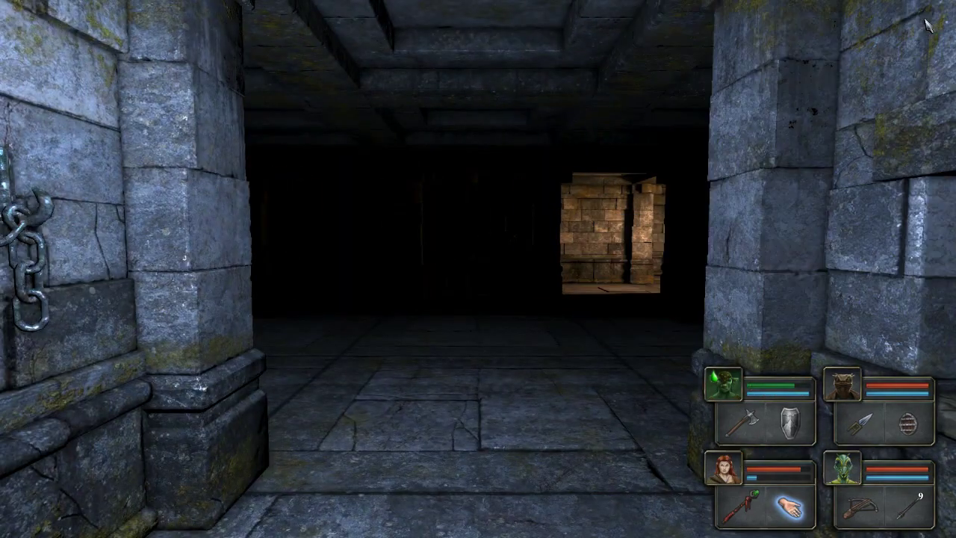
key("q")
key("q")
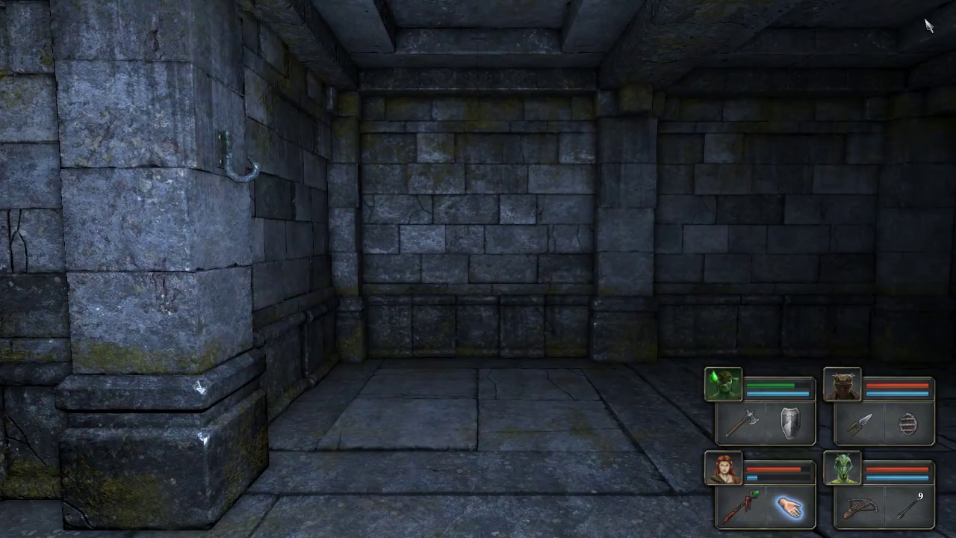
key("e")
key("e")
key("e")
key("m")
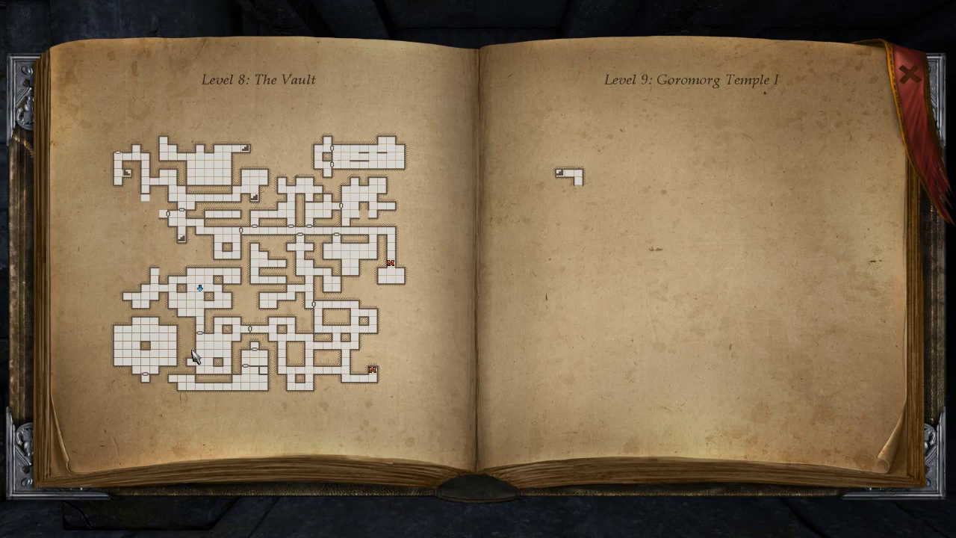
key("m")
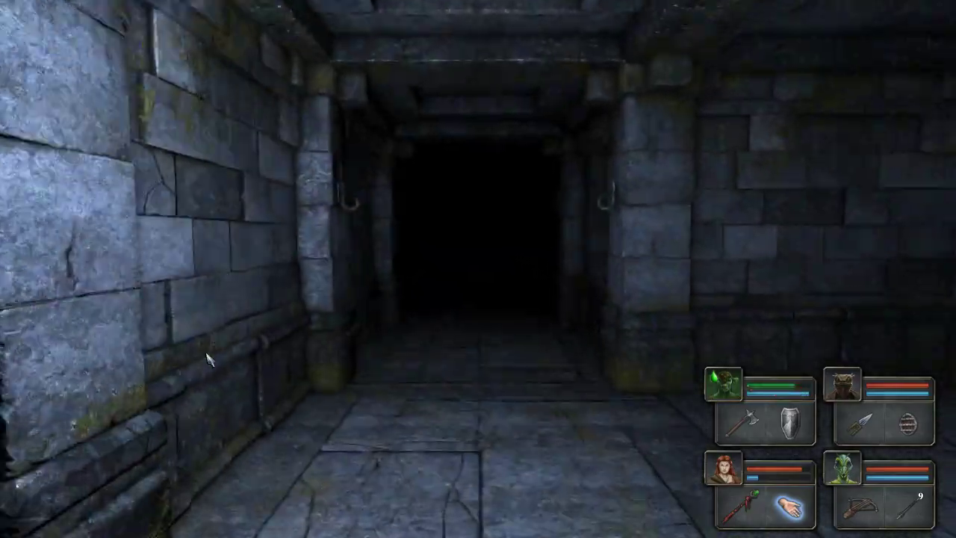
Advance into the pillared hall and up to its end wall.
key("w")
key("w")
key("w")
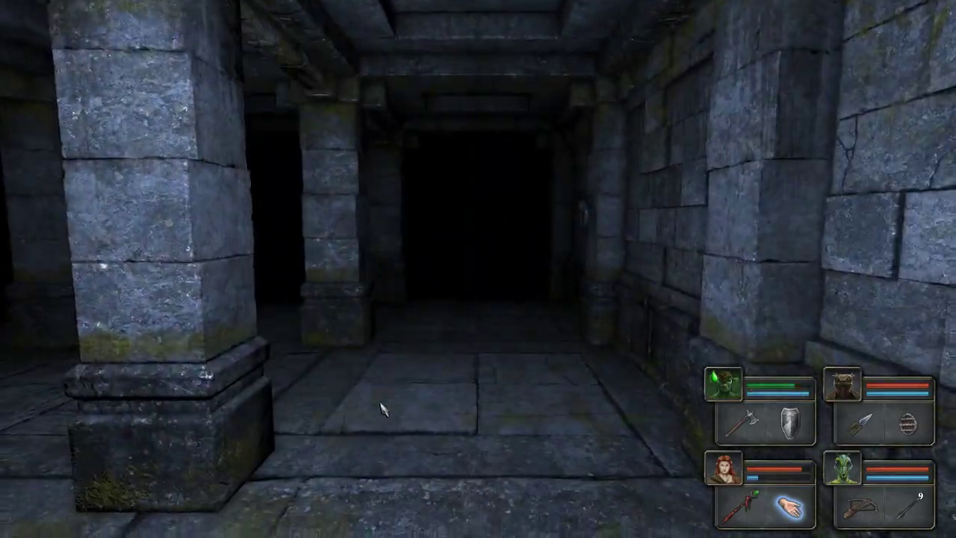
key("w")
key("w")
key("w")
key("w")
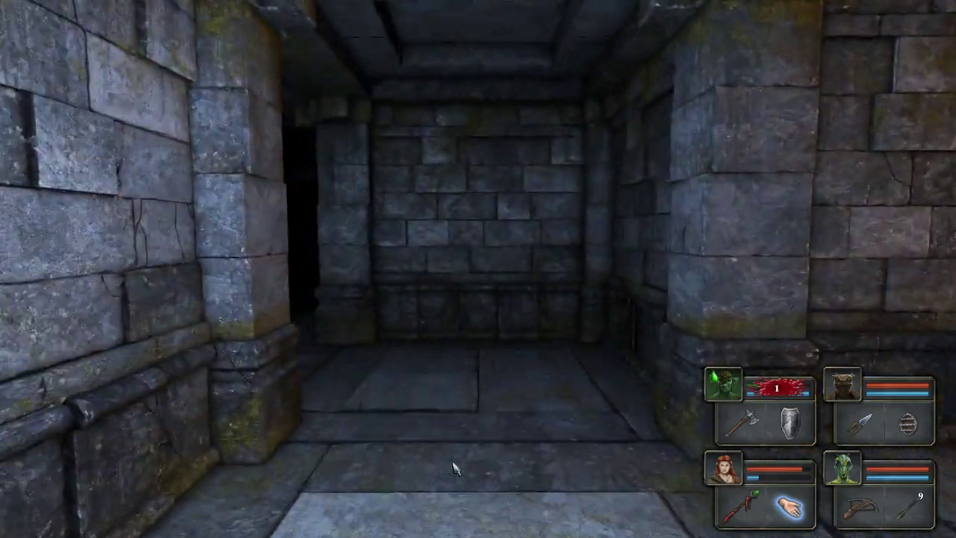
key("q")
key("s")
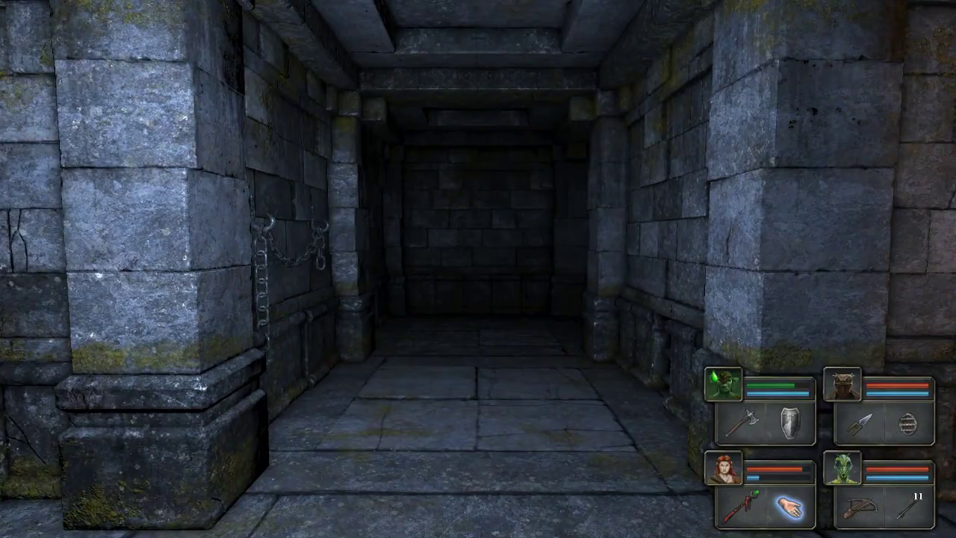
key("w")
key("w")
key("e")
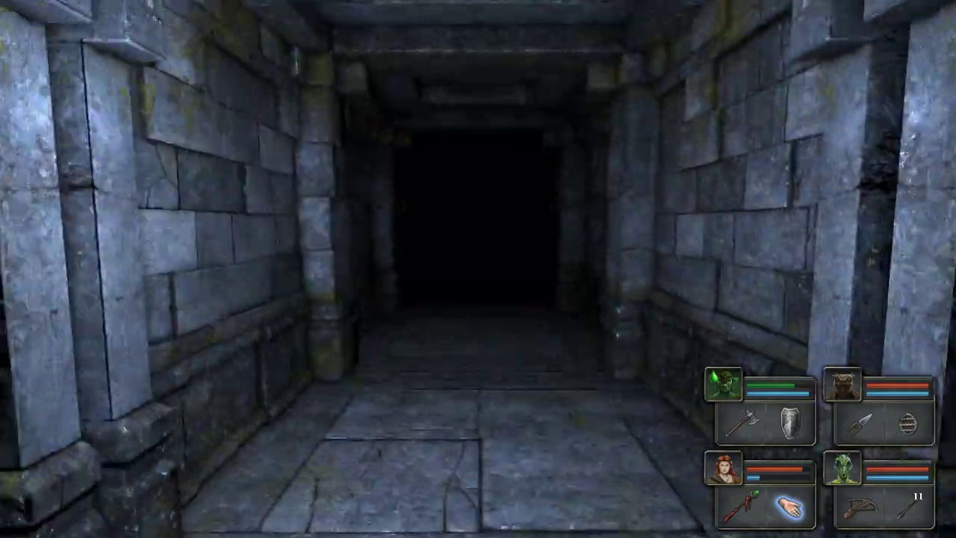
key("q")
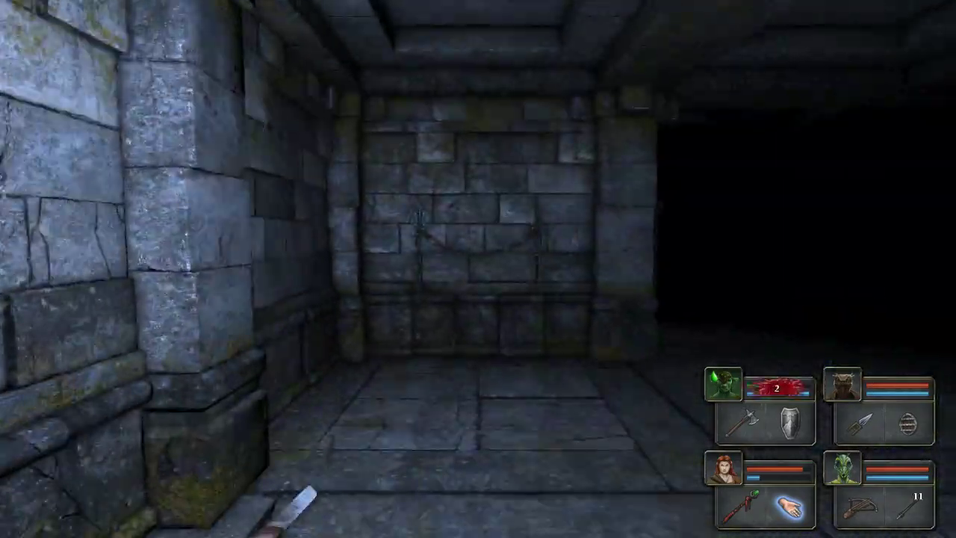
Move toward the chained wall and survey the long dark corridor.
key("w")
key("e")
key("w")
key("e")
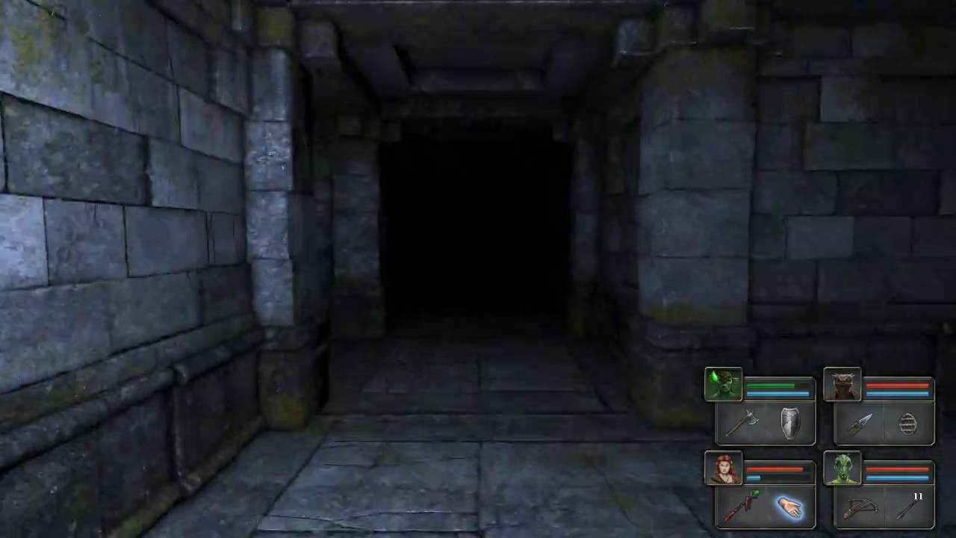
key("e")
key("q")
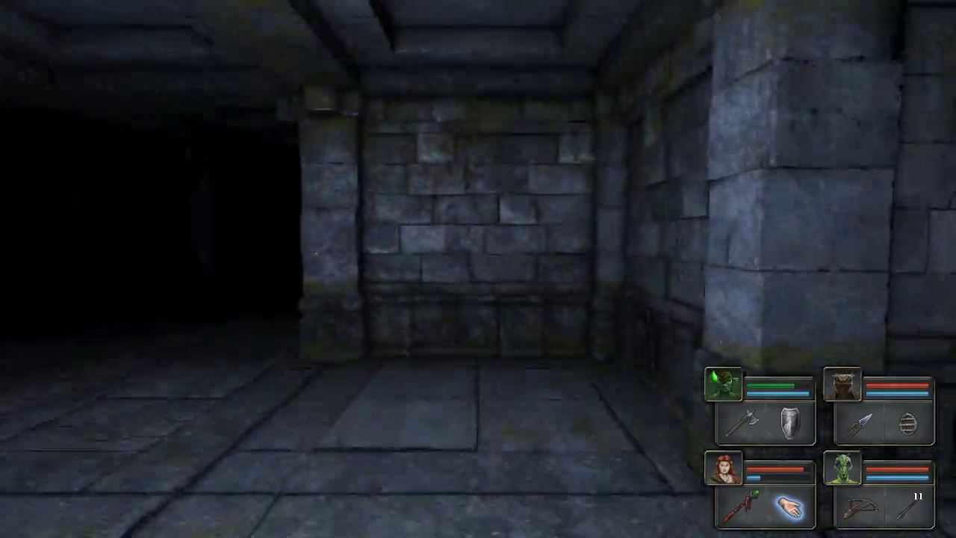
key("e")
Enter the room, inspect the dead-end with the chained wall, and check the level map.
key("q")
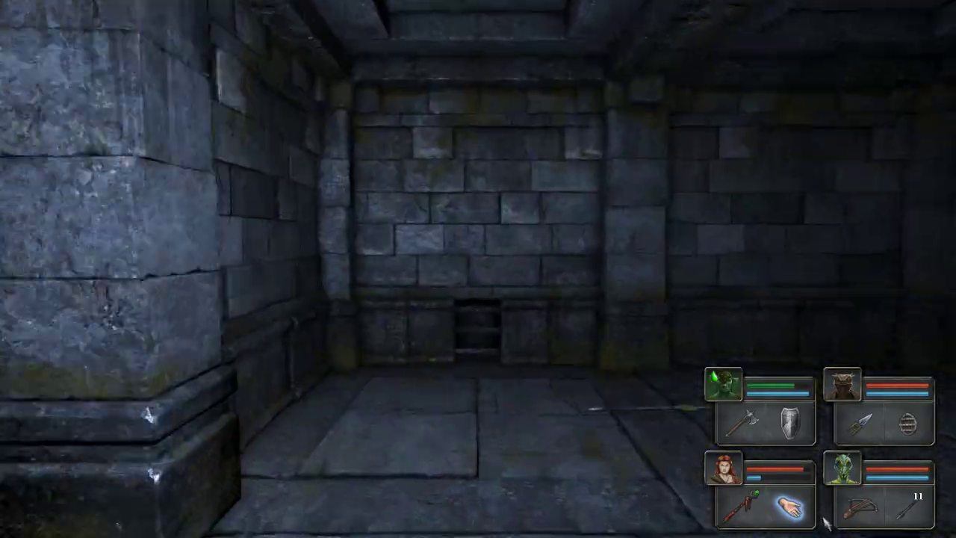
key("w")
key("e")
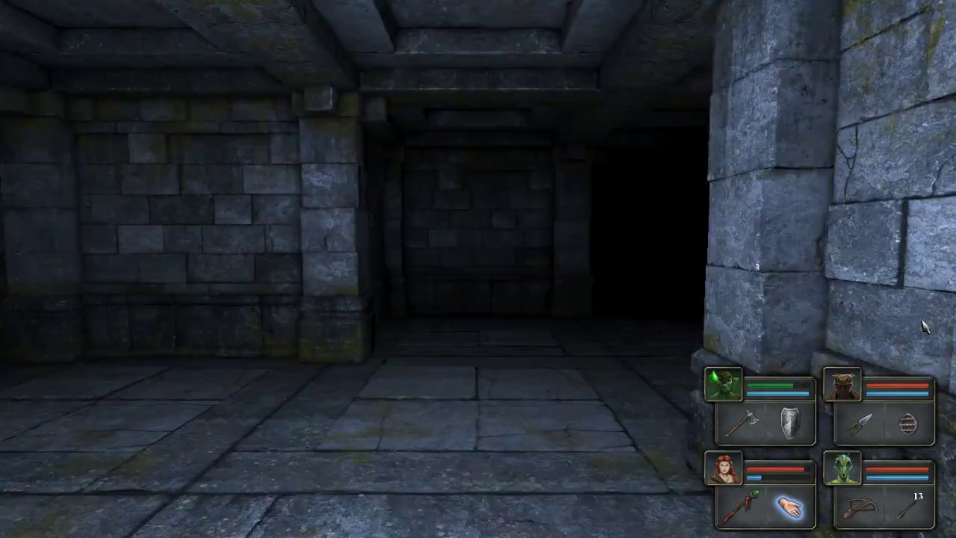
key("q")
key("e")
key("w")
key("w")
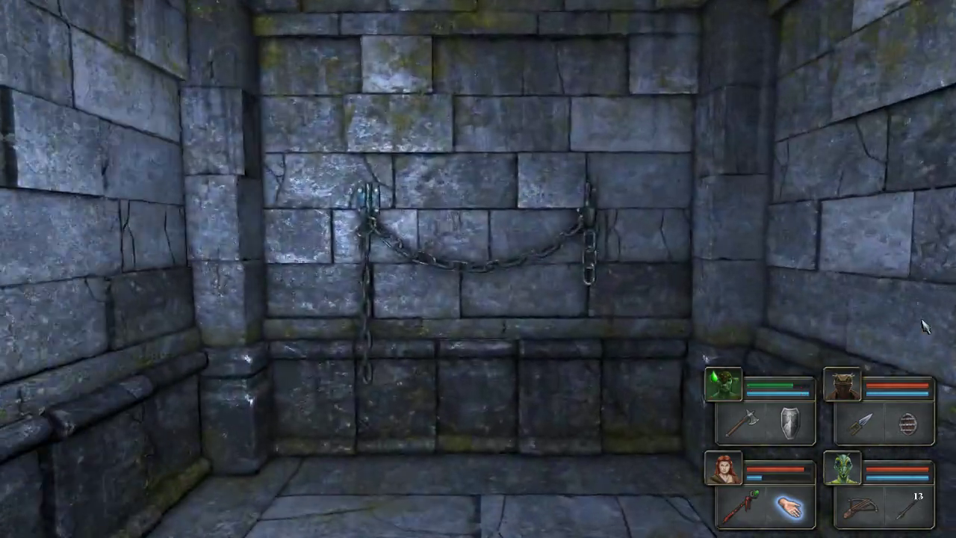
key("q")
key("Tab")
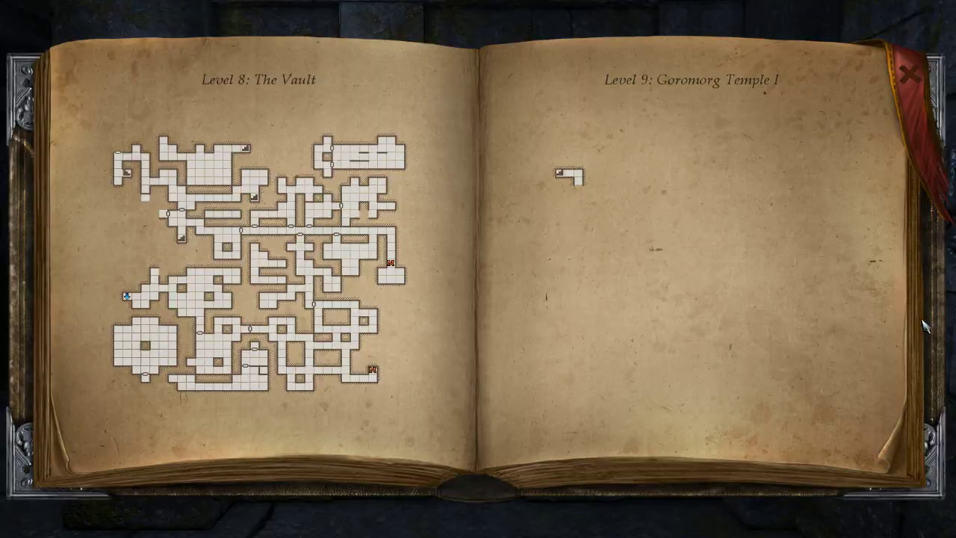
key("Tab")
Walk the corridors up to the portcullis.
key("e")
key("w")
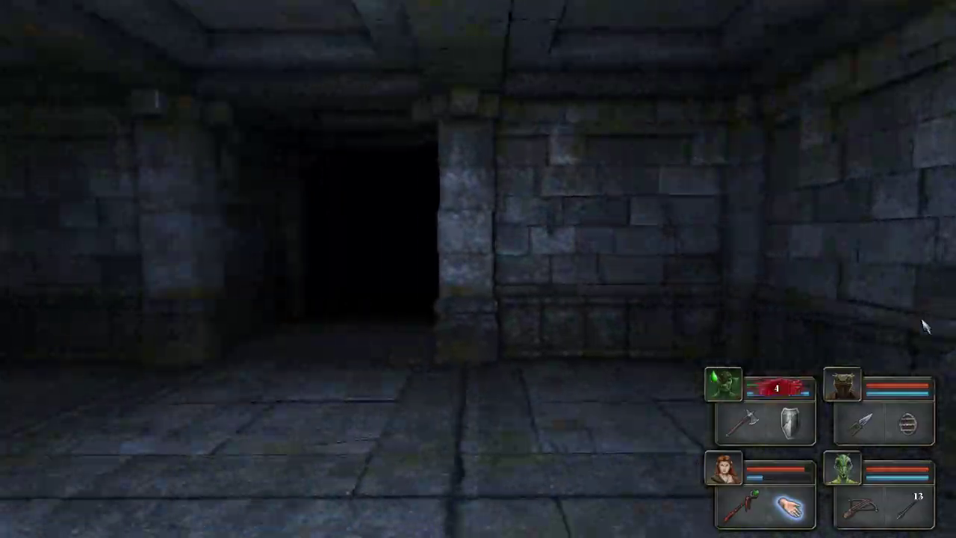
key("w")
key("q")
key("w")
key("e")
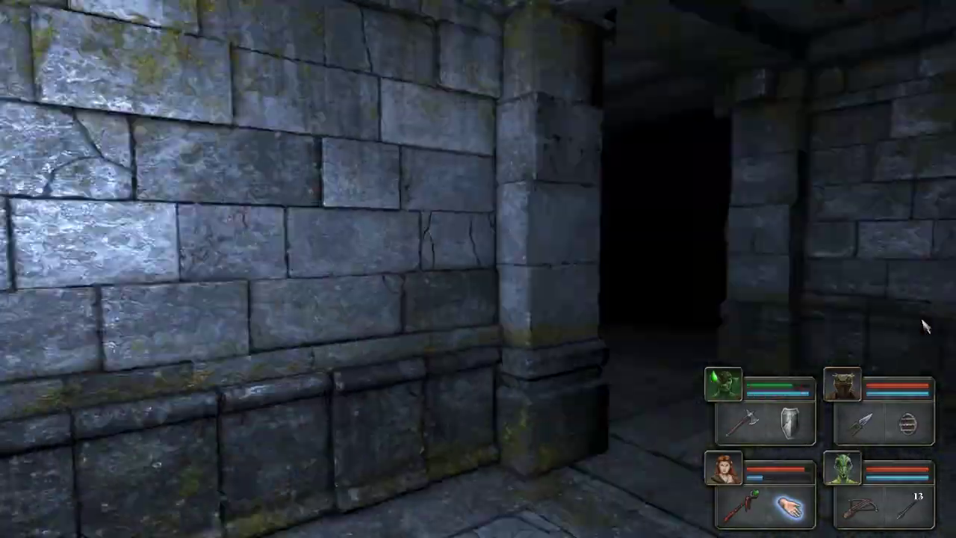
key("q")
key("w")
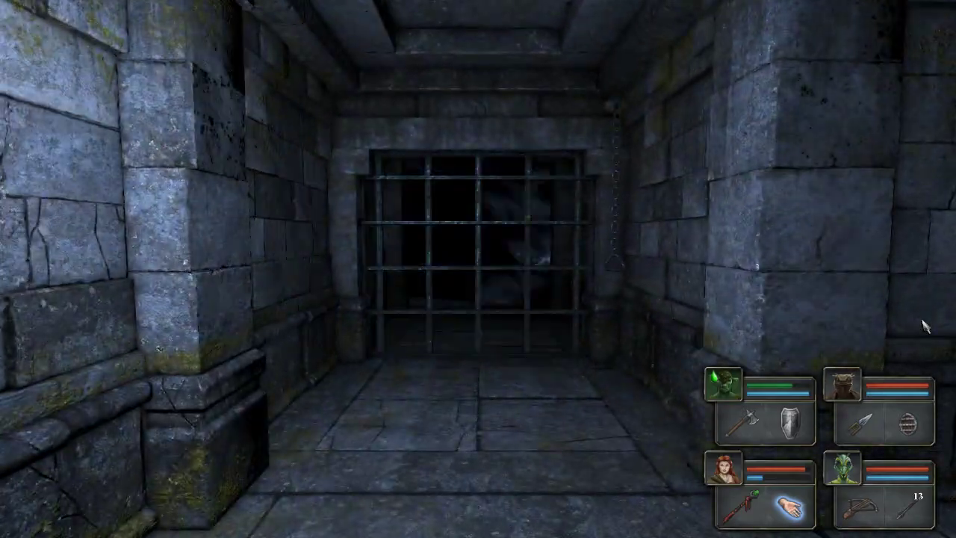
key("w")
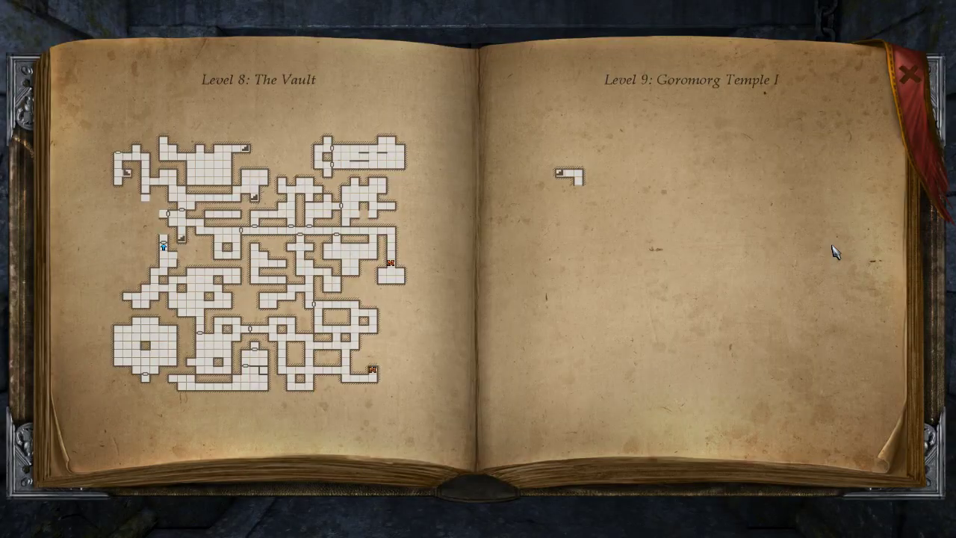
Close the map, step forward to face the chained wall, and rest the party.
key("Tab")
key("w")
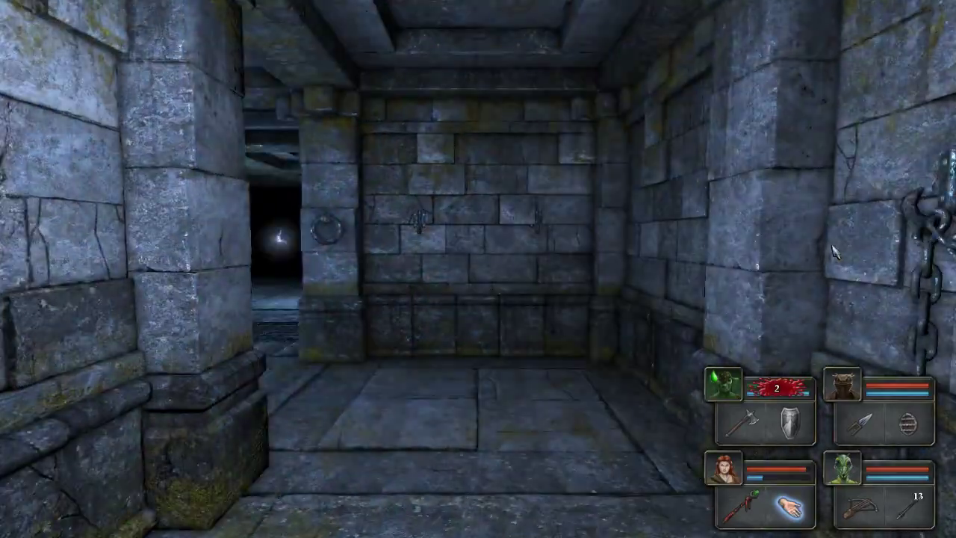
key("q")
key("e")
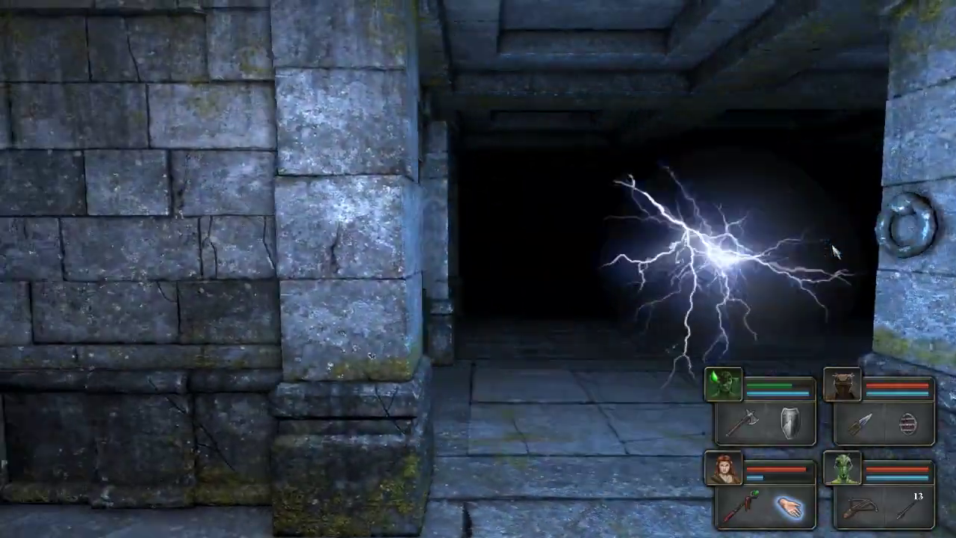
key("q")
key("r")
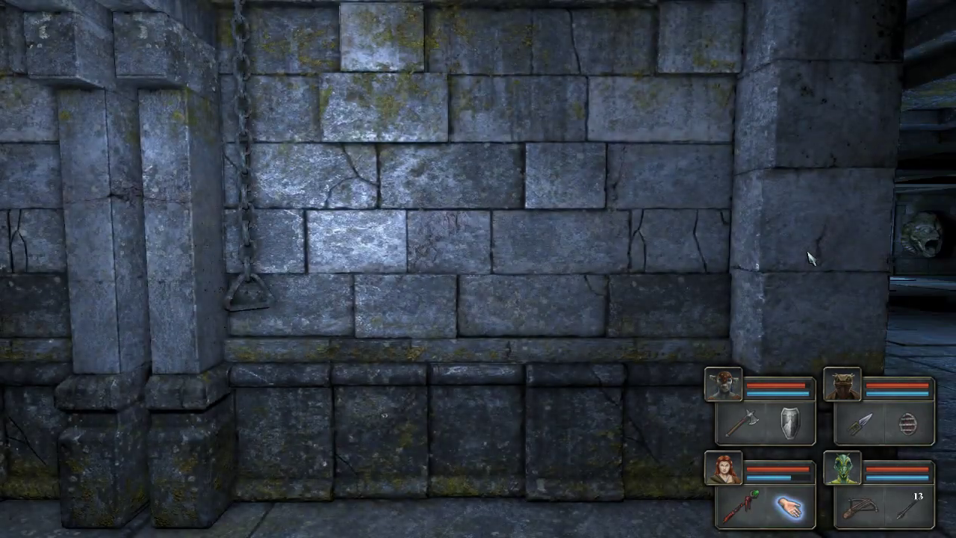
Save the game from the pause menu, overwriting the LP 5 slot.
key("Escape")
left_click(489, 228)
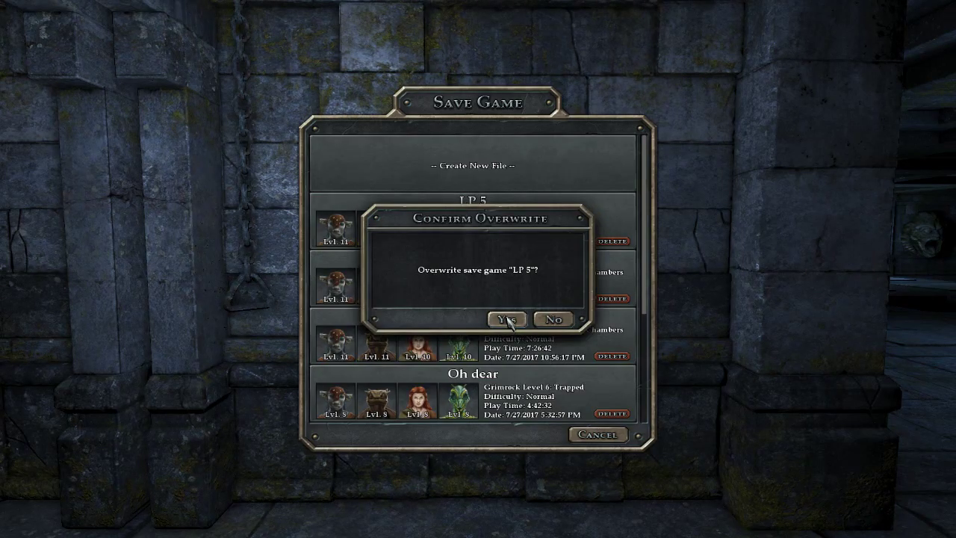
left_click(507, 319)
left_click(505, 295)
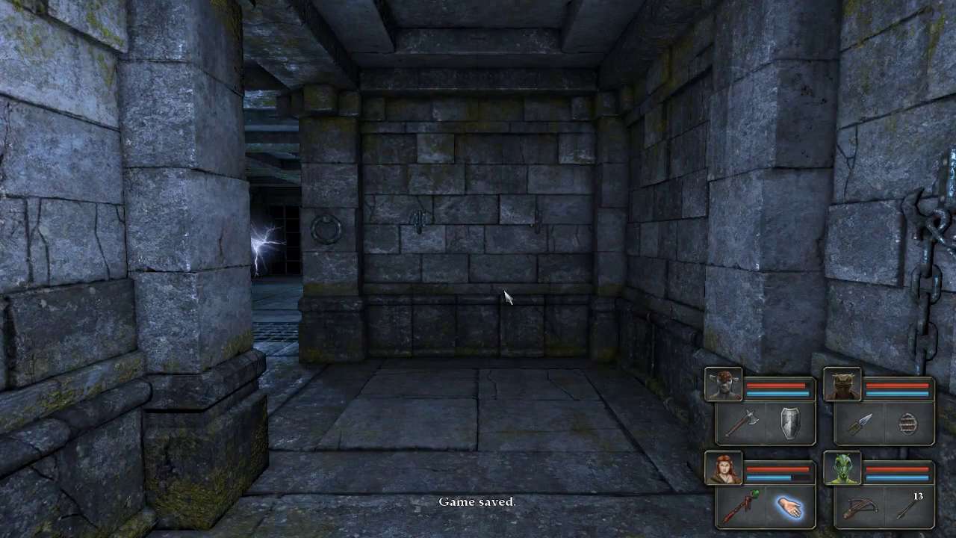
Walk past the ring-and-hook wall and into the gargoyle corridor.
key("q")
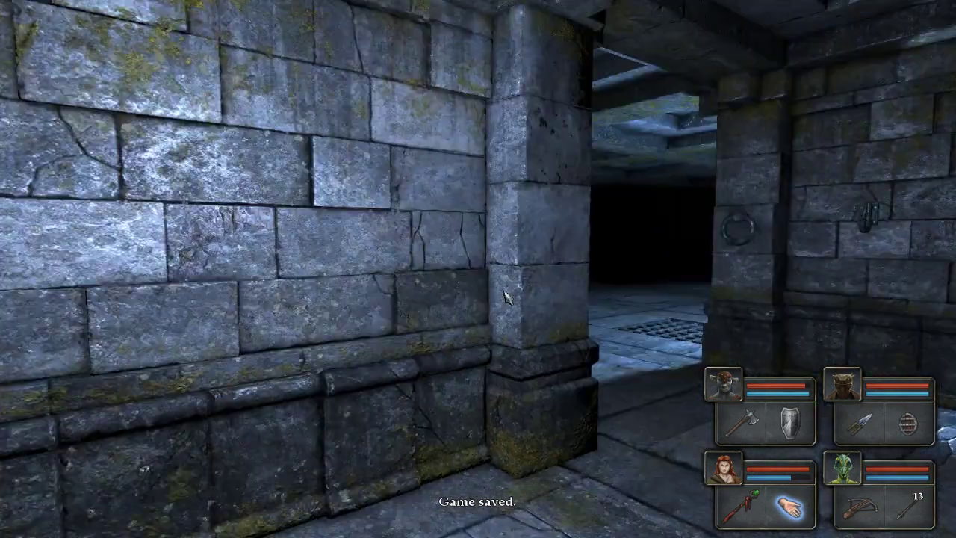
key("e")
key("w")
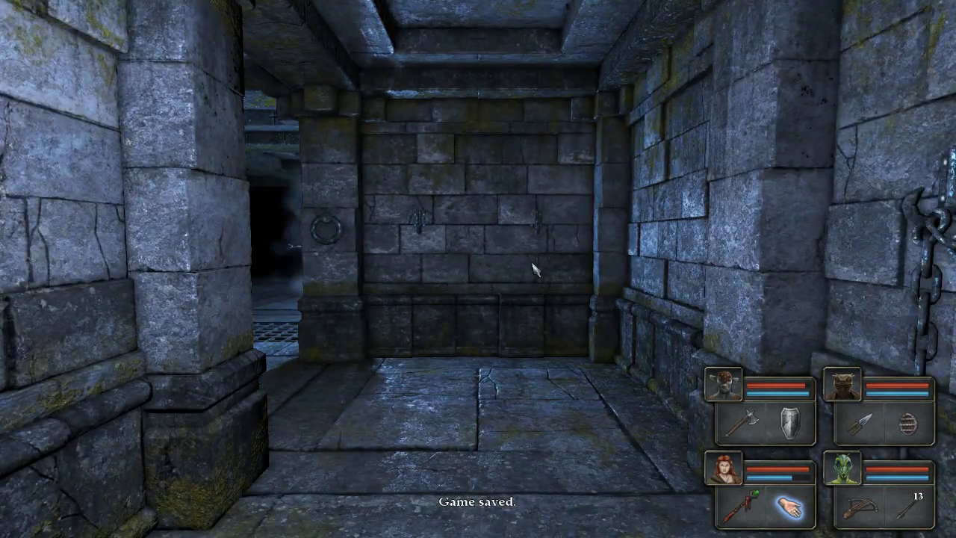
key("q")
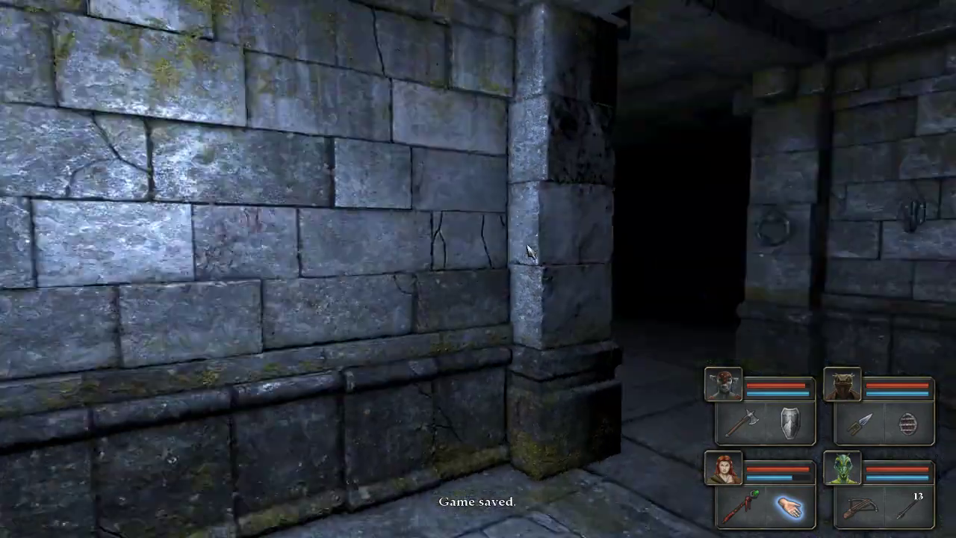
key("w")
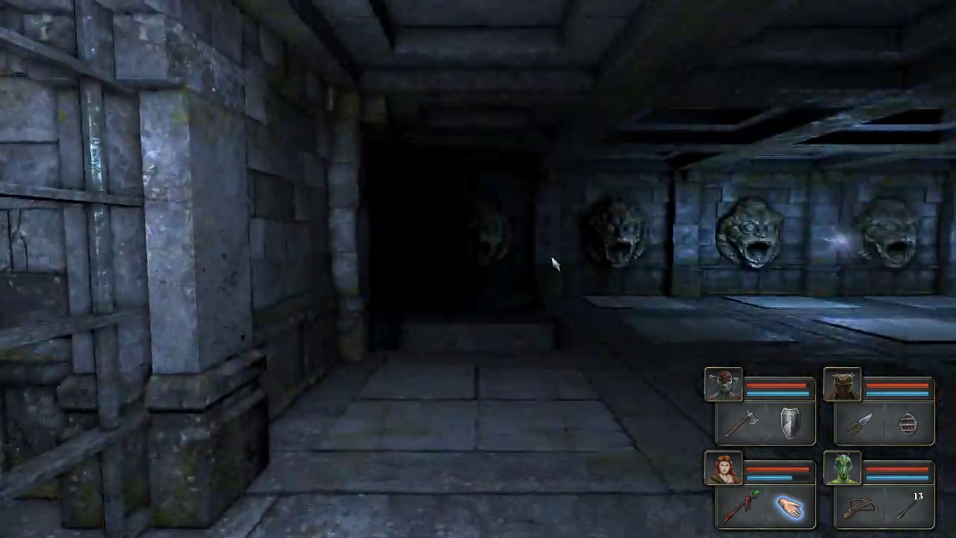
Face the gargoyle wall and glance down the dark corridor.
key("e")
key("w")
key("q")
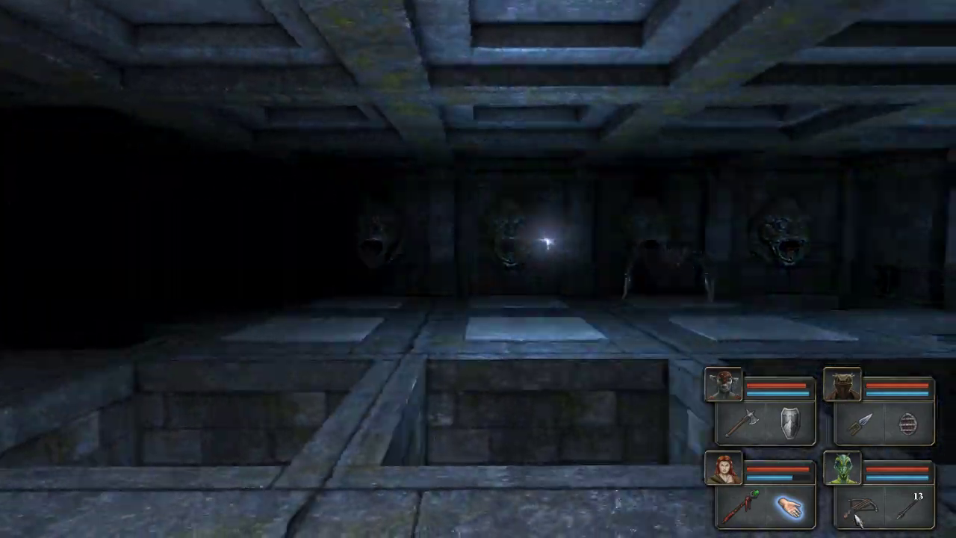
key("e")
key("q")
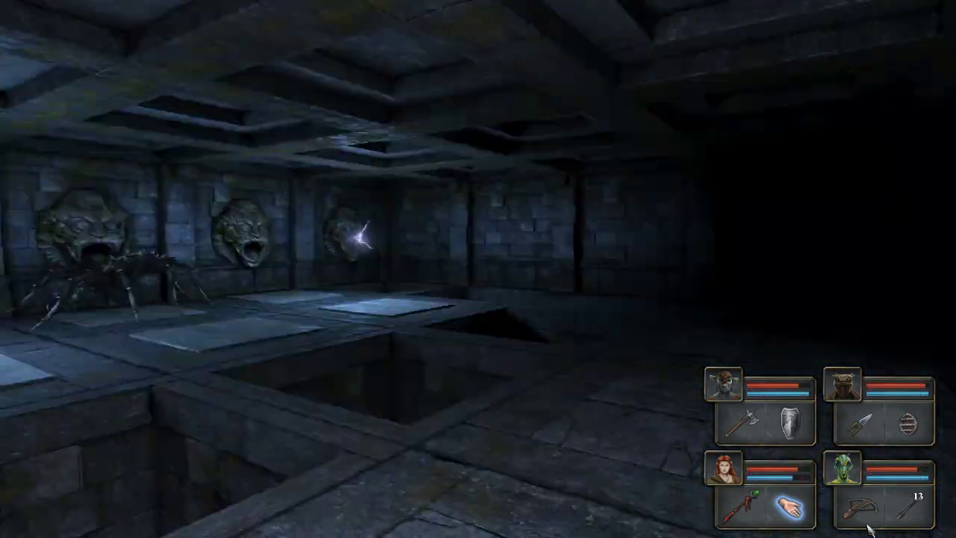
Cross the pit room past the portcullis and wall lever, then bring up the pause menu.
key("q")
key("w")
key("e")
key("w")
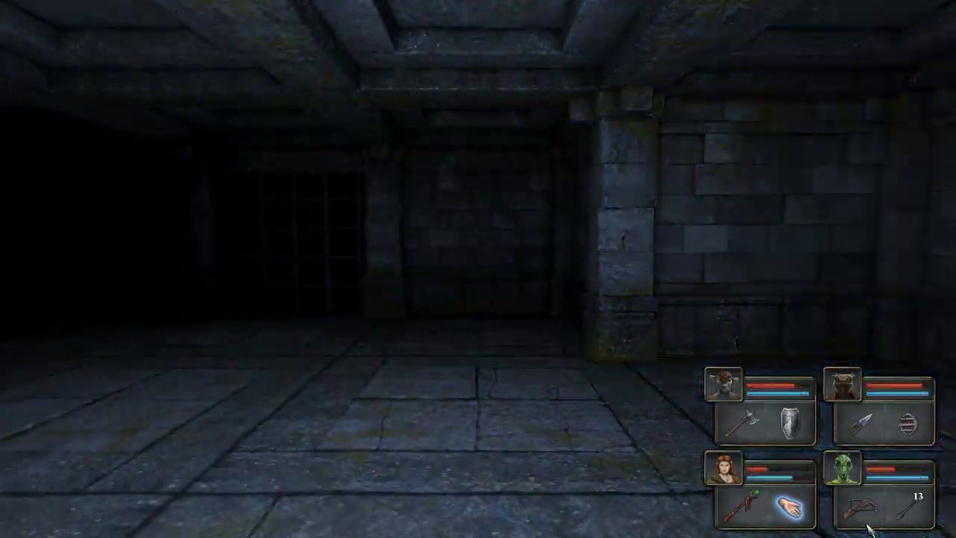
key("a")
key("e")
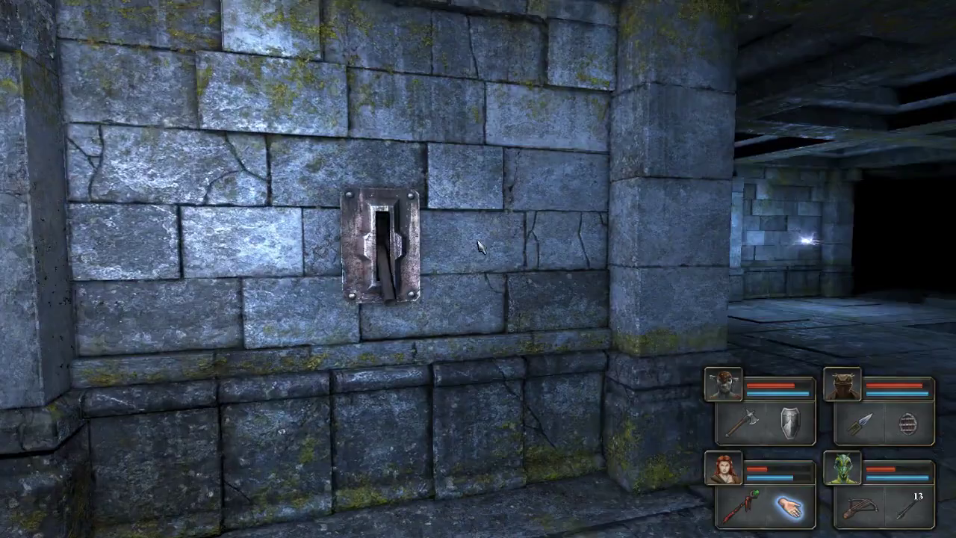
key("e")
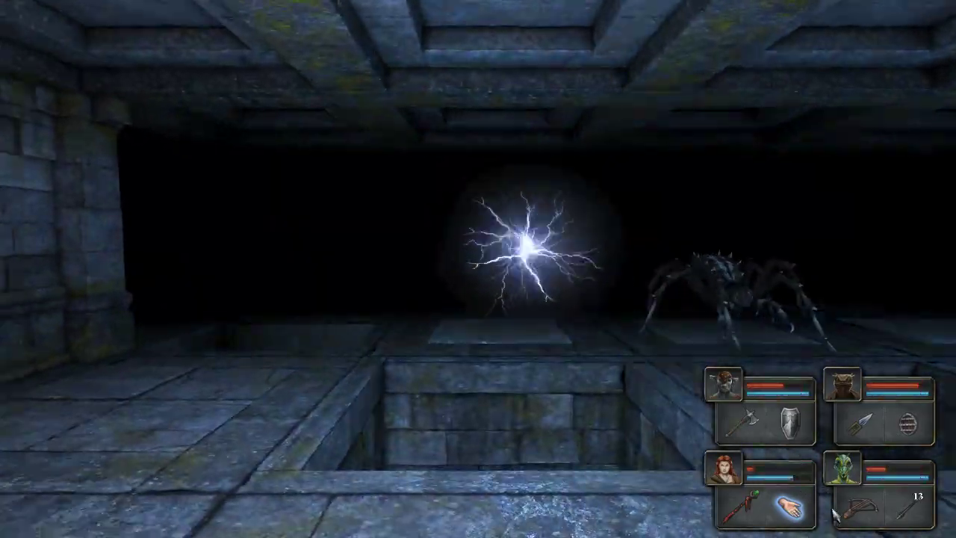
key("a")
key("a")
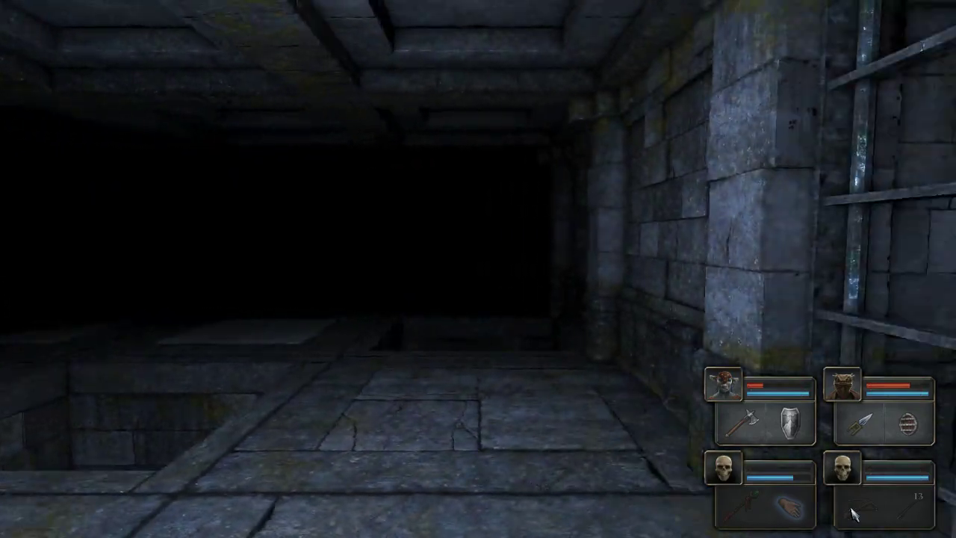
key("Escape")
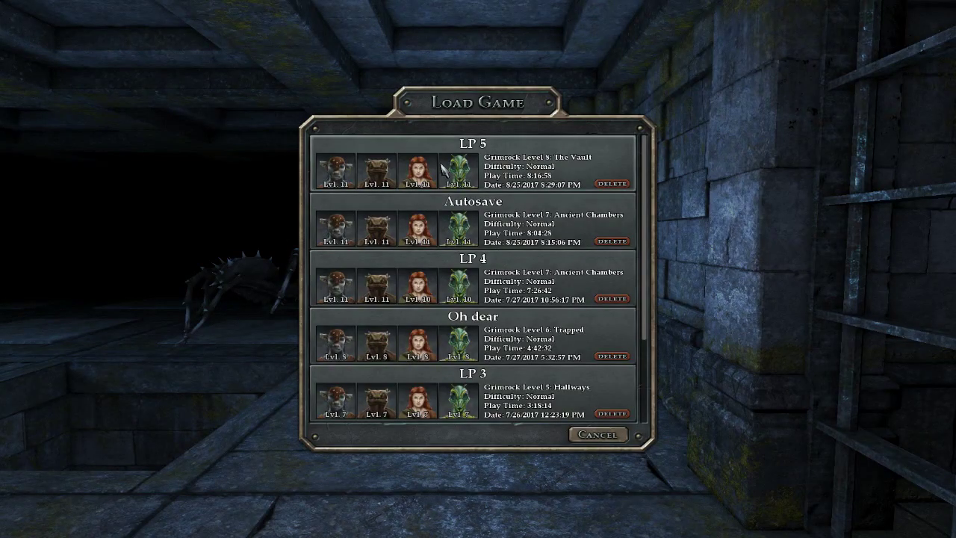
Load the LP 5 save, ready spell runes, and walk to the pit's edge.
left_click(441, 170)
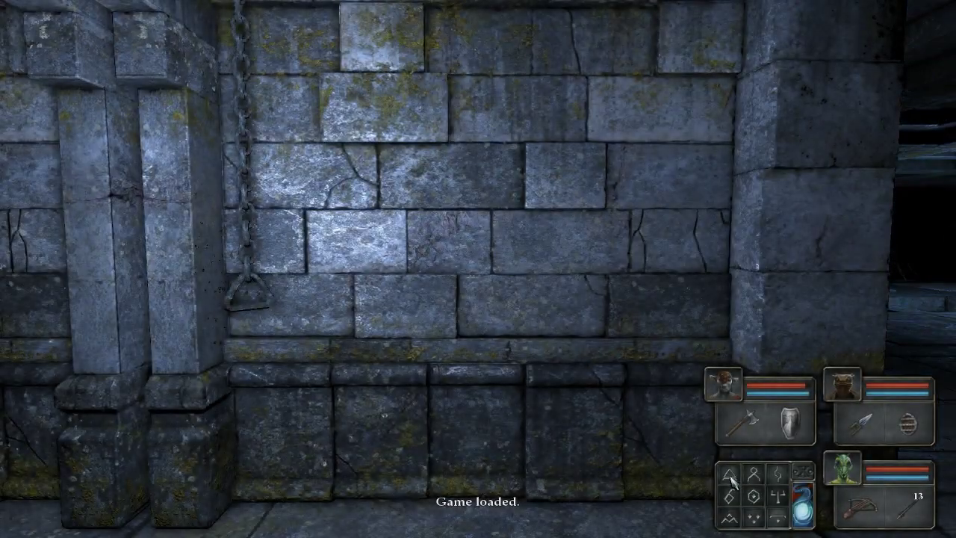
left_click(728, 474)
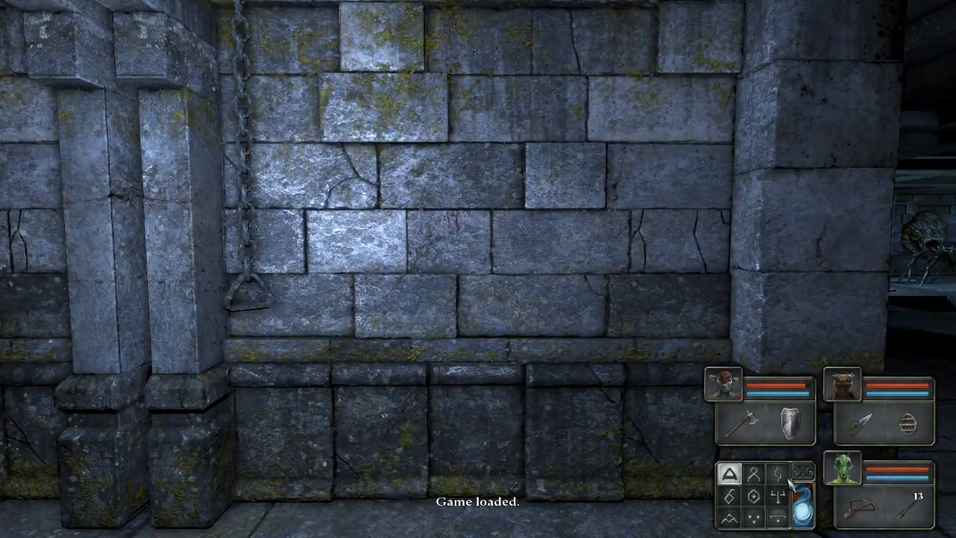
left_click(781, 496)
key("e")
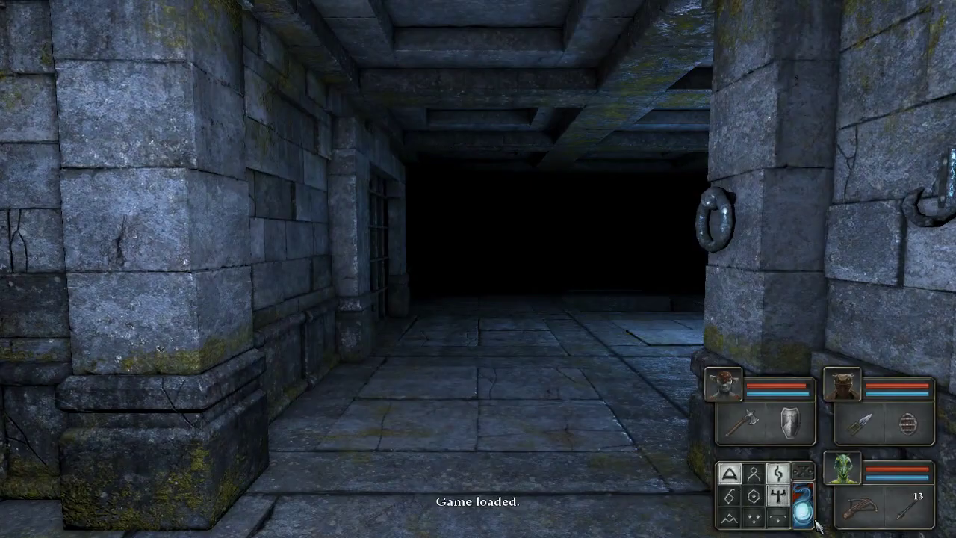
key("e")
key("e")
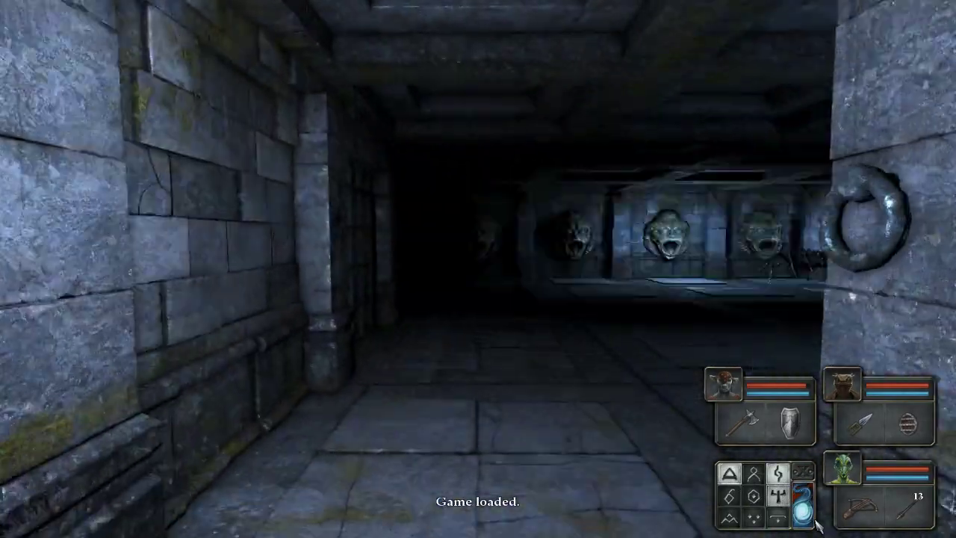
key("w")
key("q")
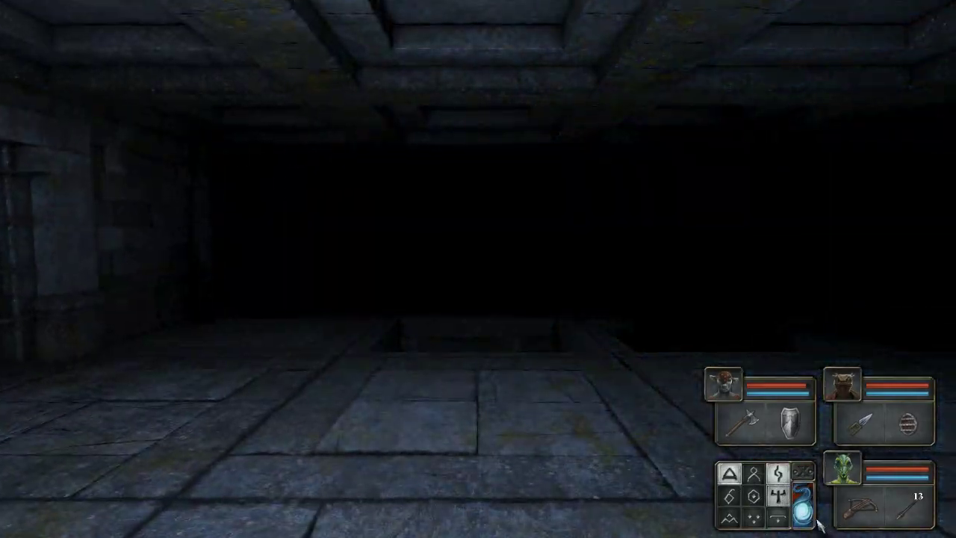
key("w")
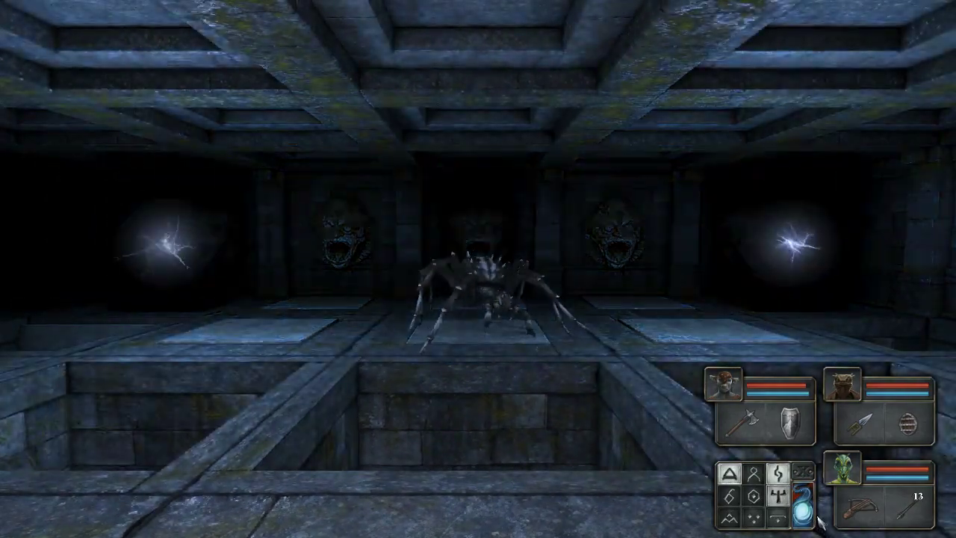
Cast fireballs down the room while shifting one square right.
left_click(804, 507)
key("s")
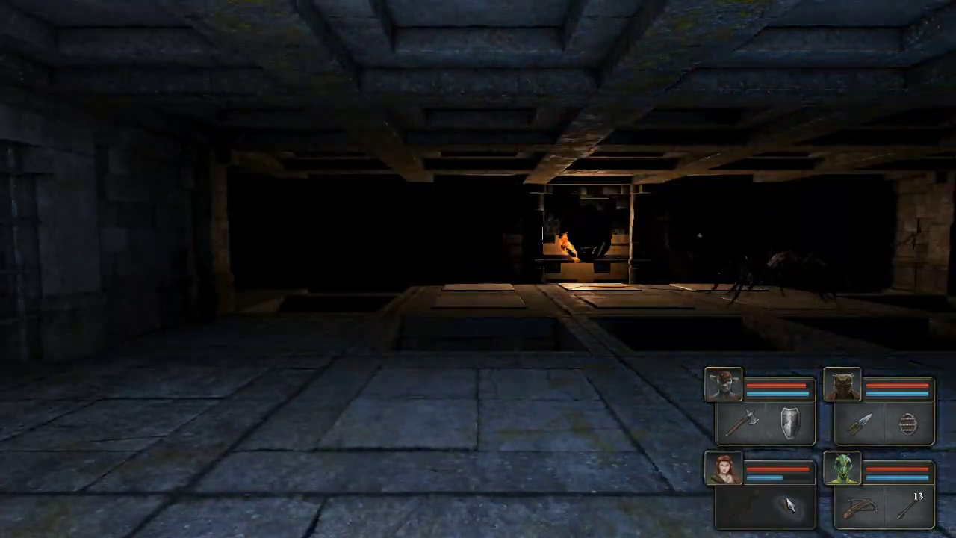
key("d")
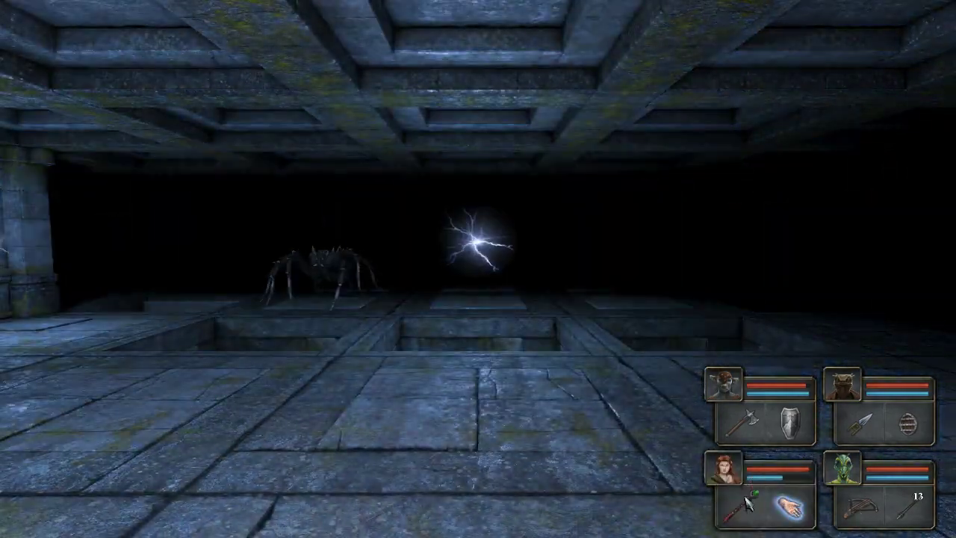
key("w")
right_click(742, 494)
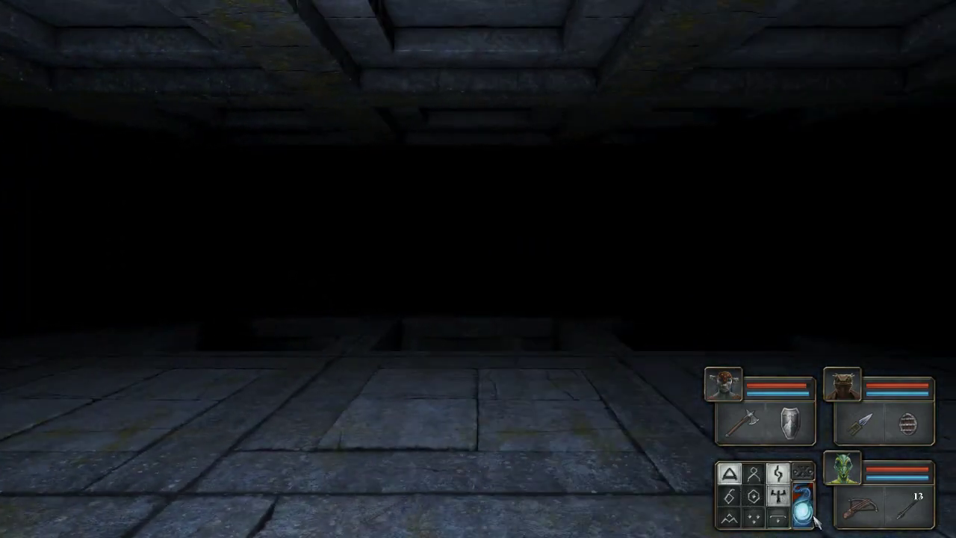
left_click(813, 521)
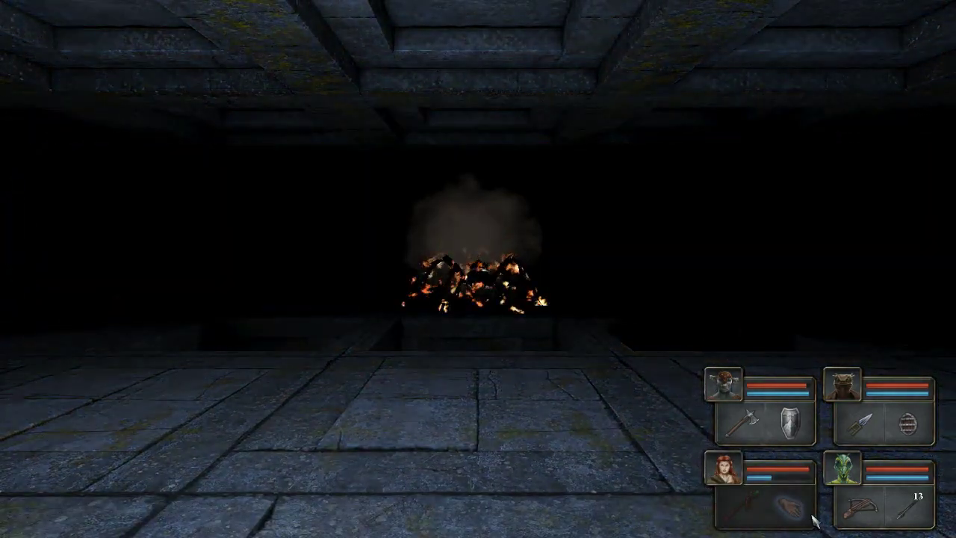
Cast two more fireballs at the spider, then open the mage's inventory.
right_click(744, 505)
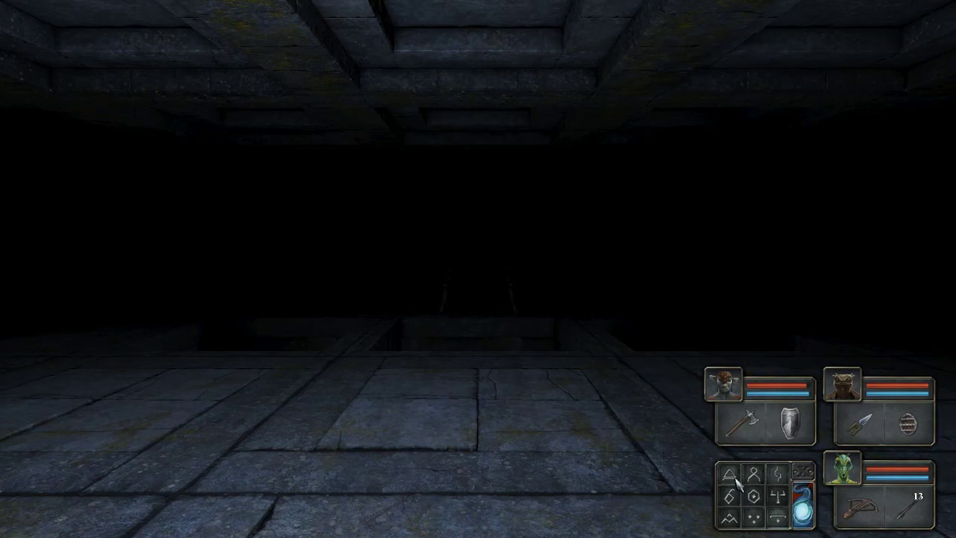
left_click(777, 495)
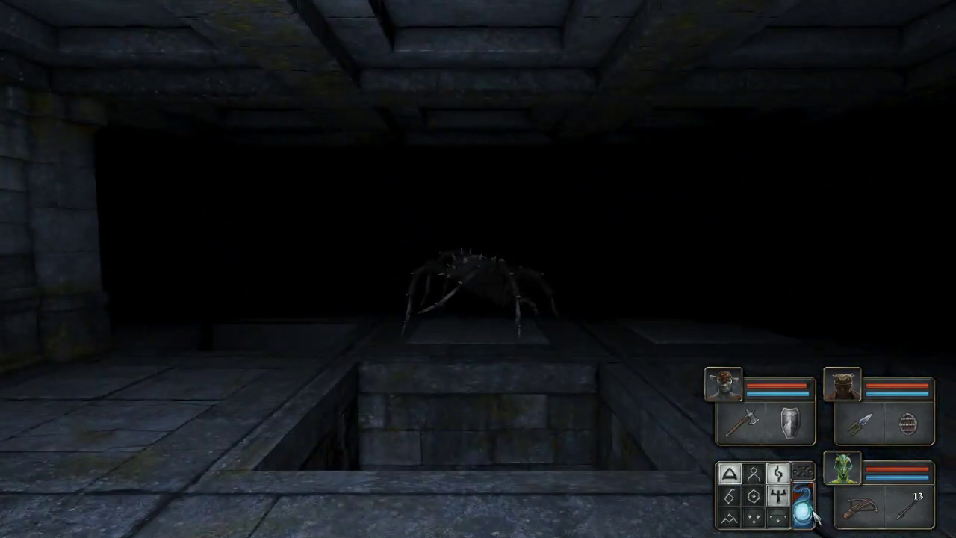
left_click(805, 511)
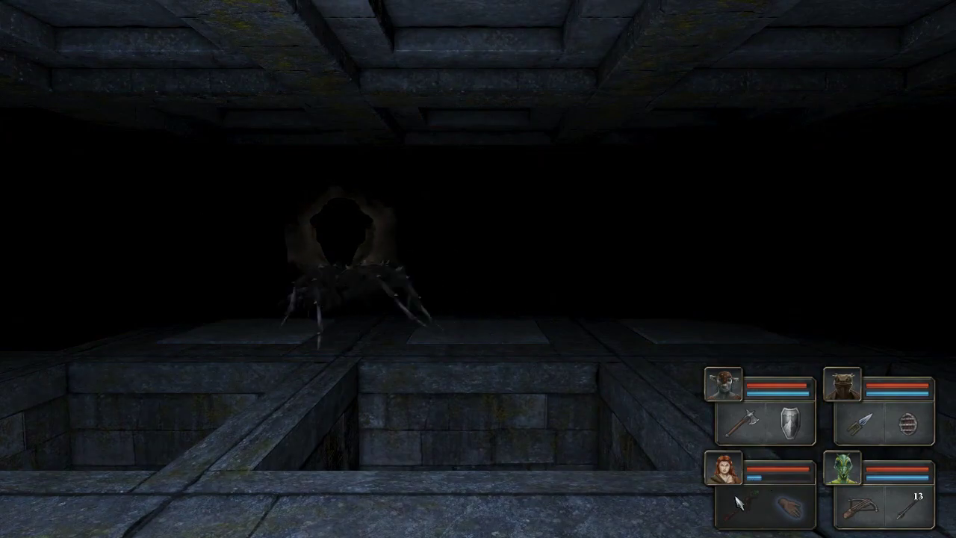
right_click(730, 481)
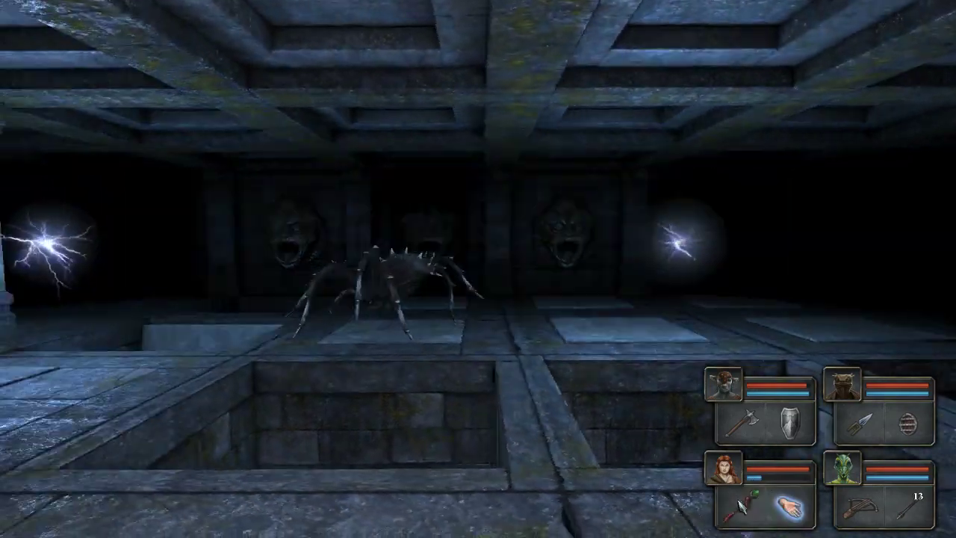
left_click(730, 476)
left_click(804, 511)
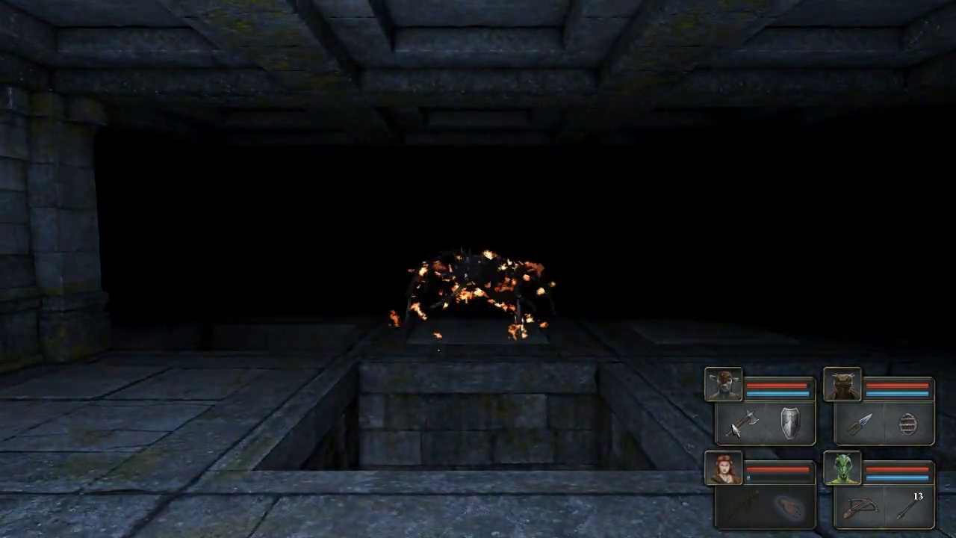
left_click(723, 468)
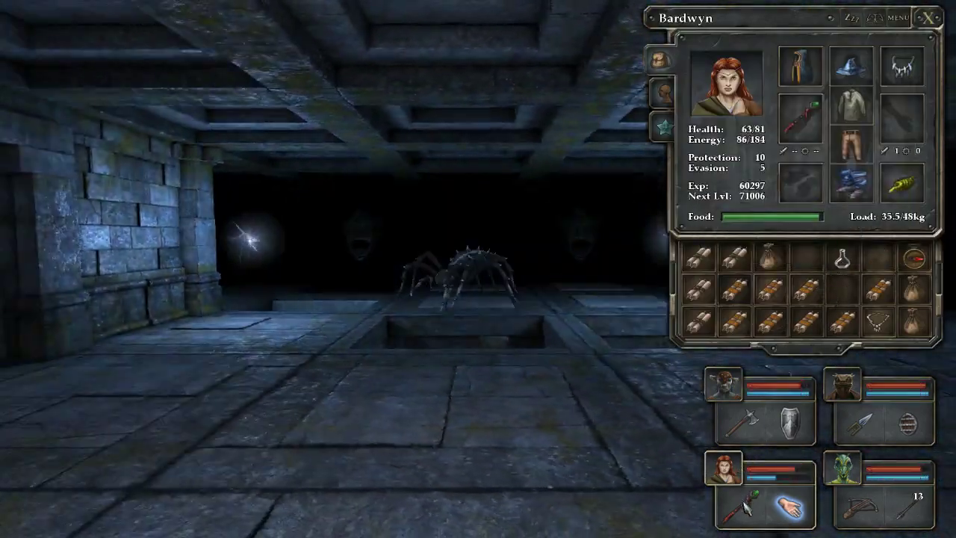
Cast another fireball, retreat into the stone corridor, and rest the party.
right_click(787, 507)
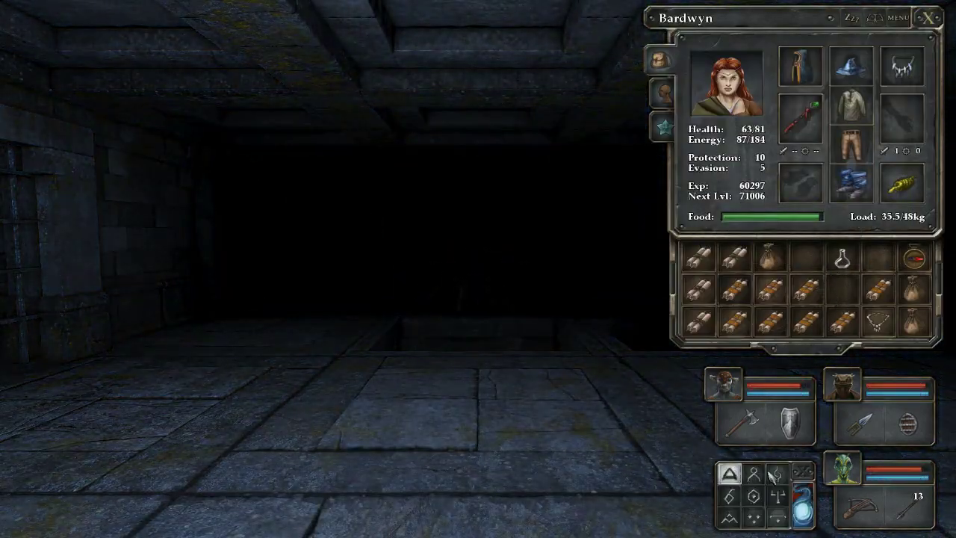
left_click(804, 511)
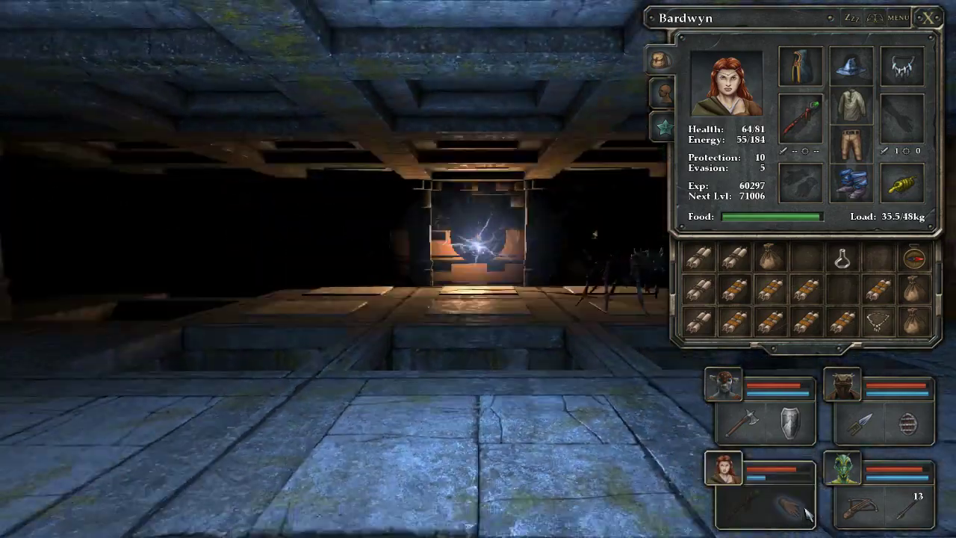
key("s")
key("d")
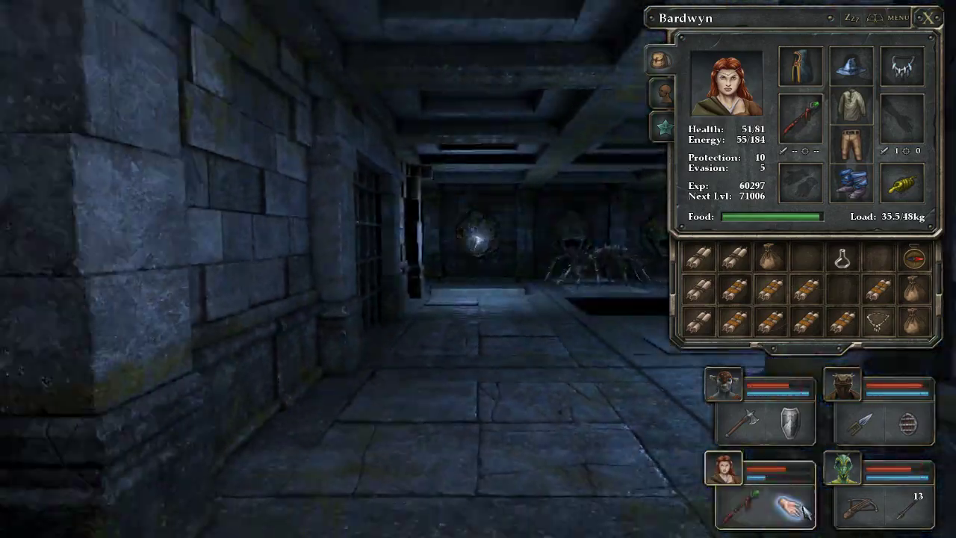
key("q")
left_click(852, 17)
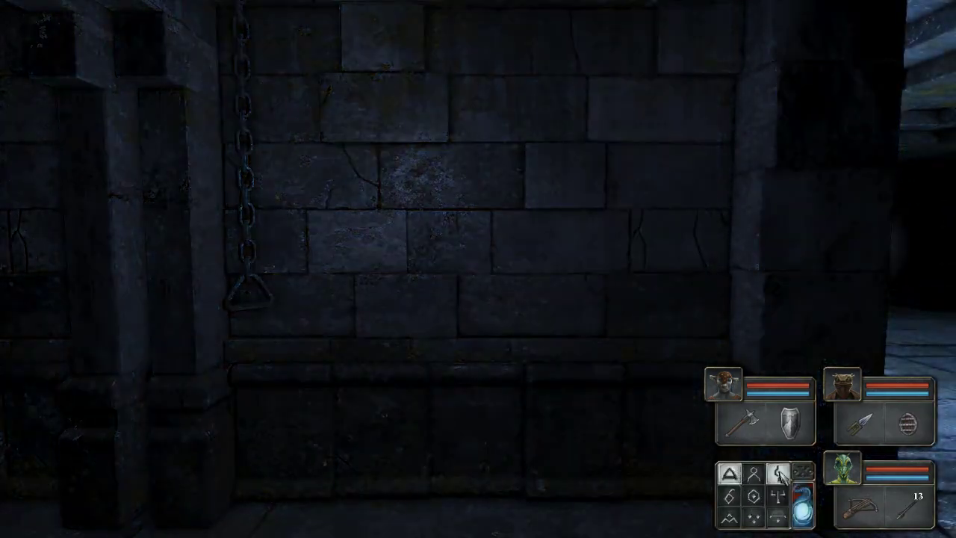
Advance into the dark corridor and cast a fireball at the spider.
left_click(777, 495)
key("e")
key("w")
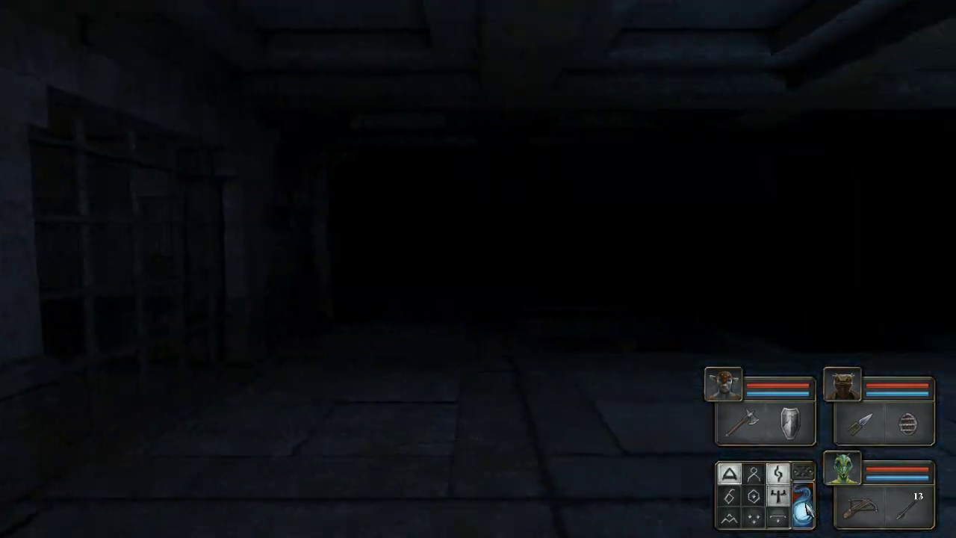
key("w")
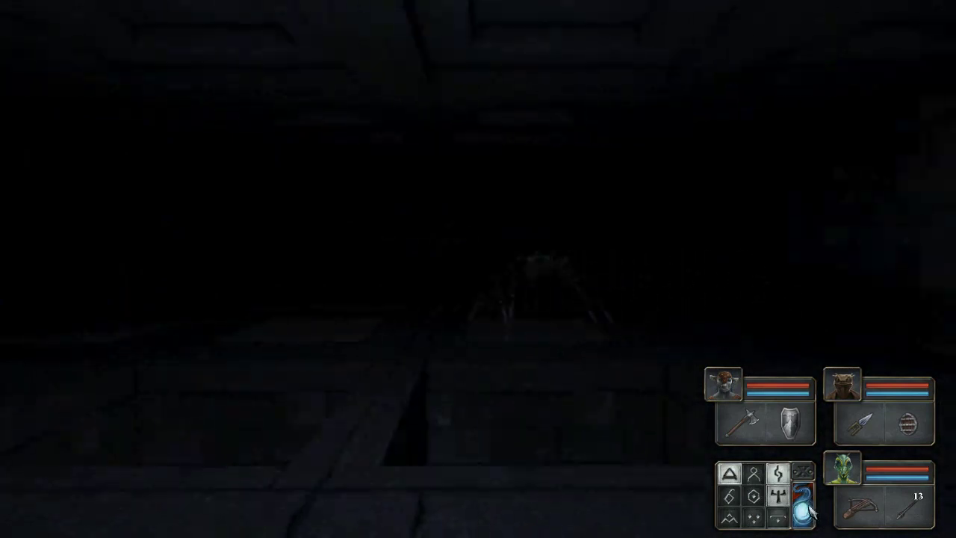
left_click(803, 512)
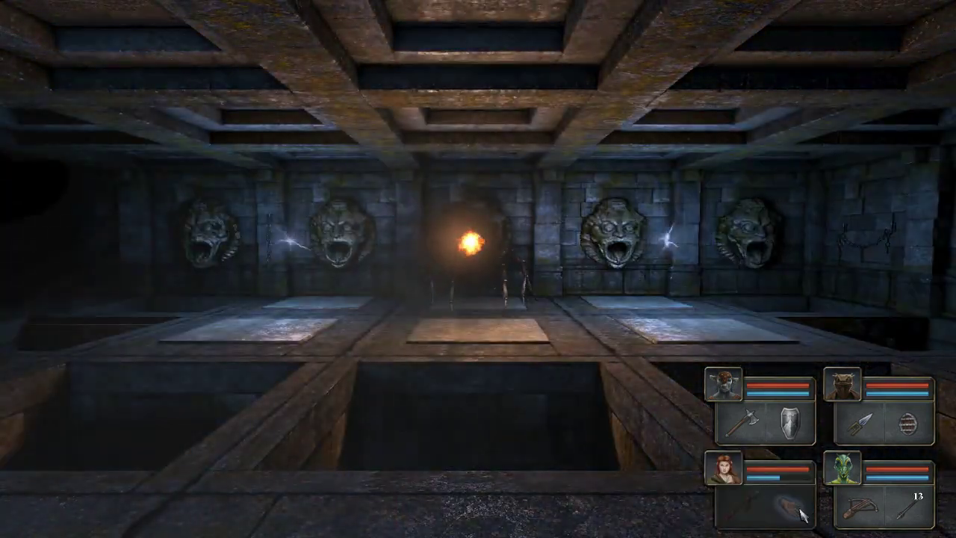
Cast two more fireballs at the spider, turning and strafing between casts.
left_click(799, 511)
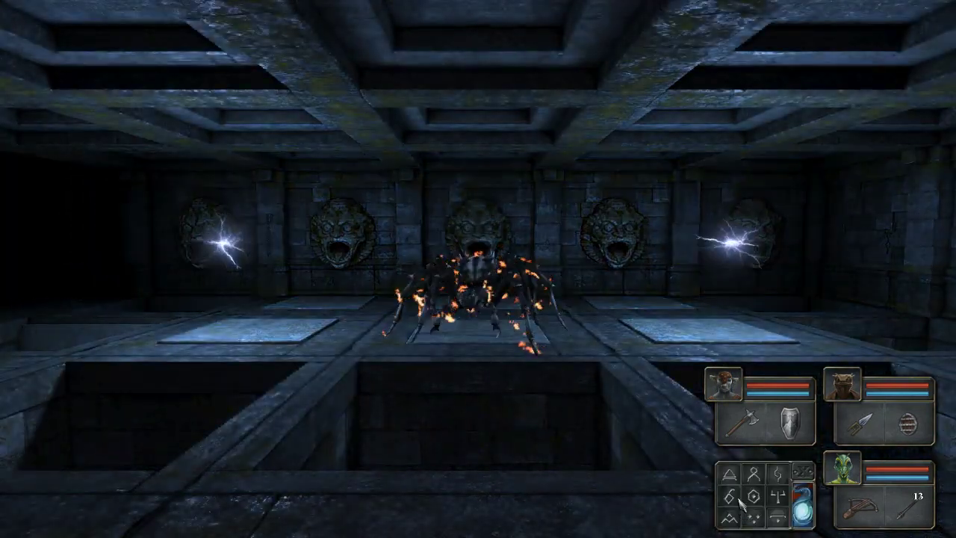
left_click(729, 474)
key("d")
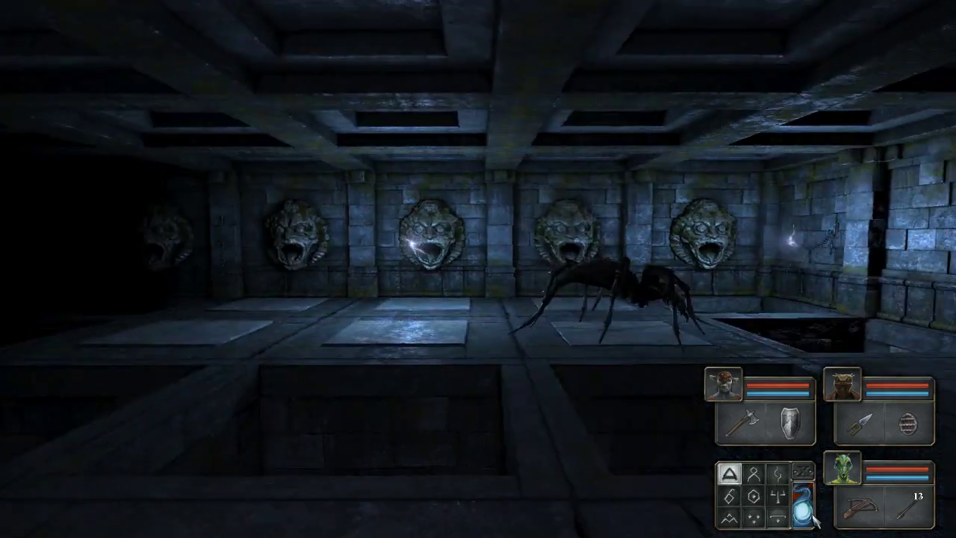
left_click(811, 518)
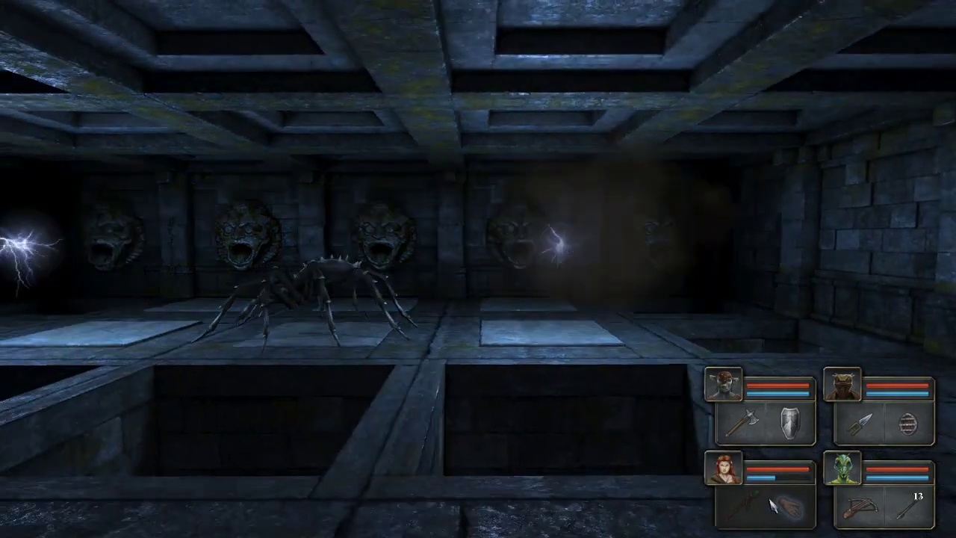
key("s")
key("a")
left_click(772, 506)
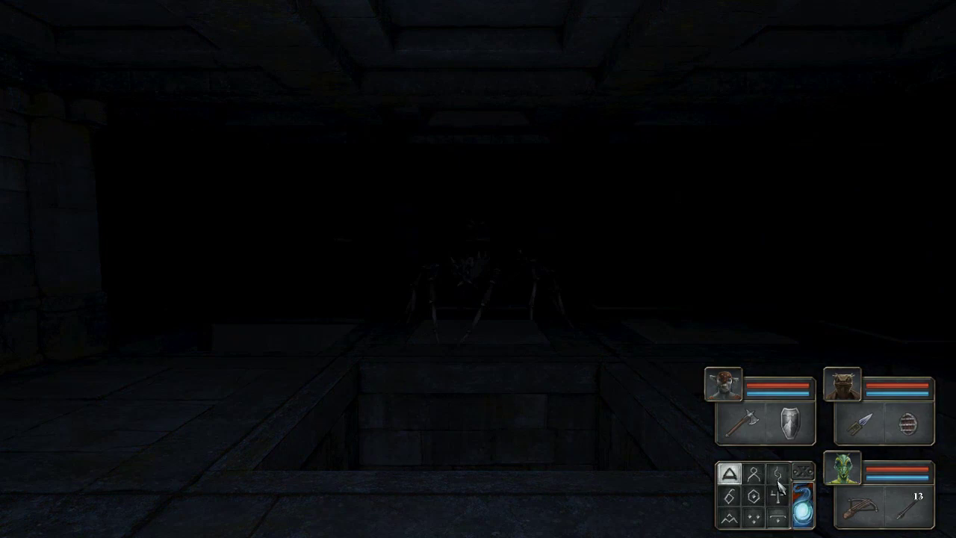
key("d")
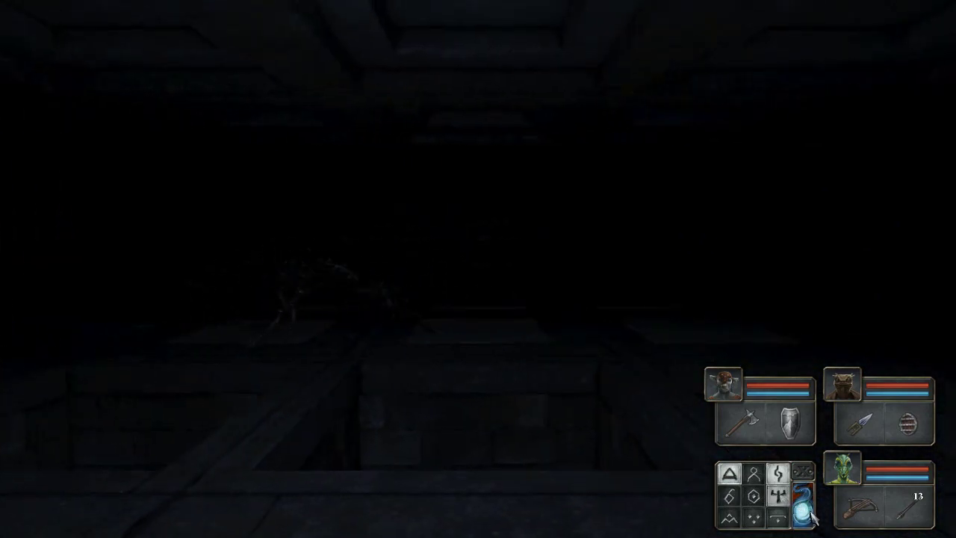
left_click(811, 518)
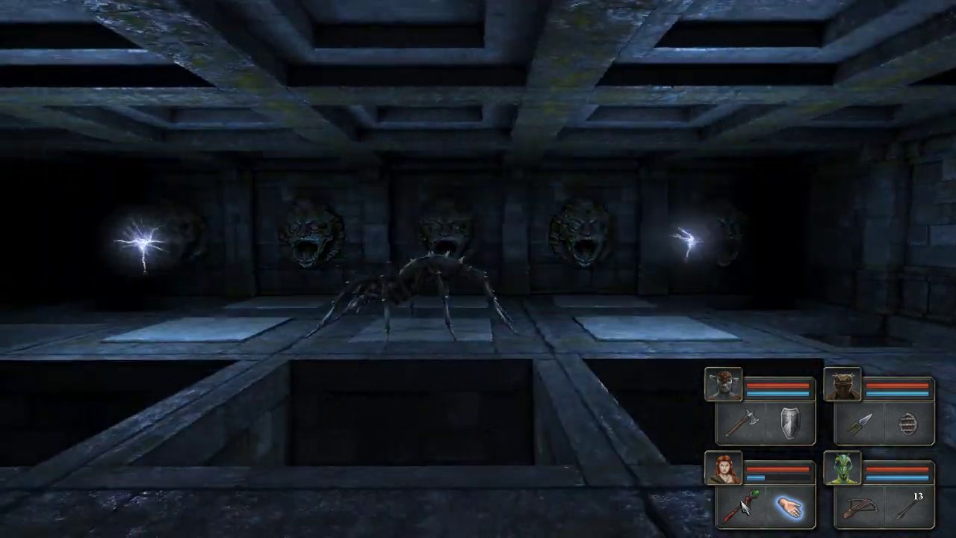
Launch another fire-rune fireball, sidestep right and left, then face the iron portcullis.
right_click(743, 508)
left_click(728, 474)
left_click(778, 473)
left_click(777, 496)
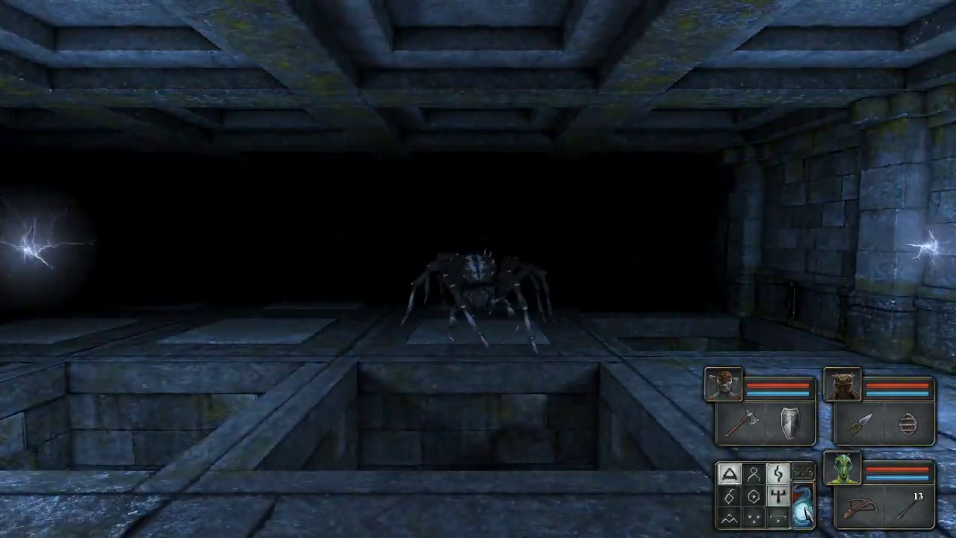
left_click(804, 510)
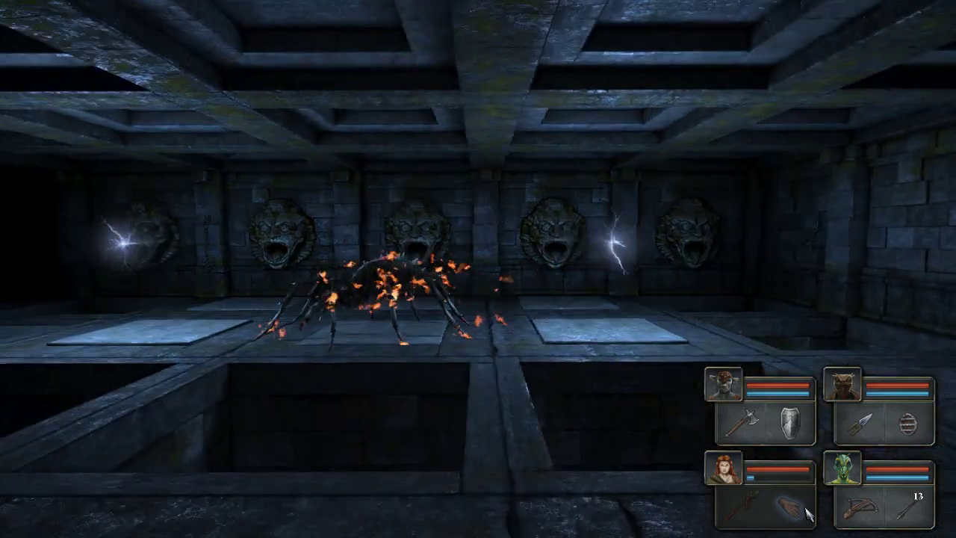
key("d")
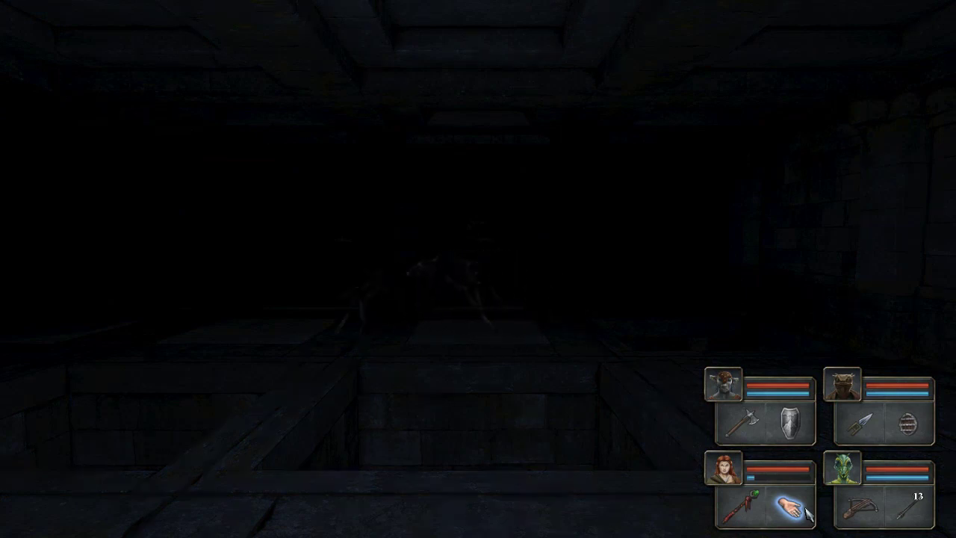
key("a")
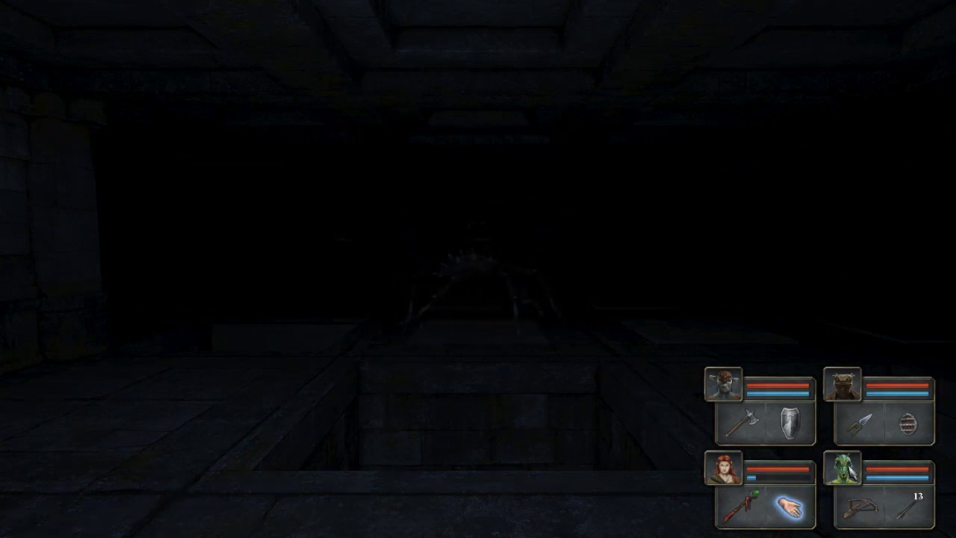
key("q")
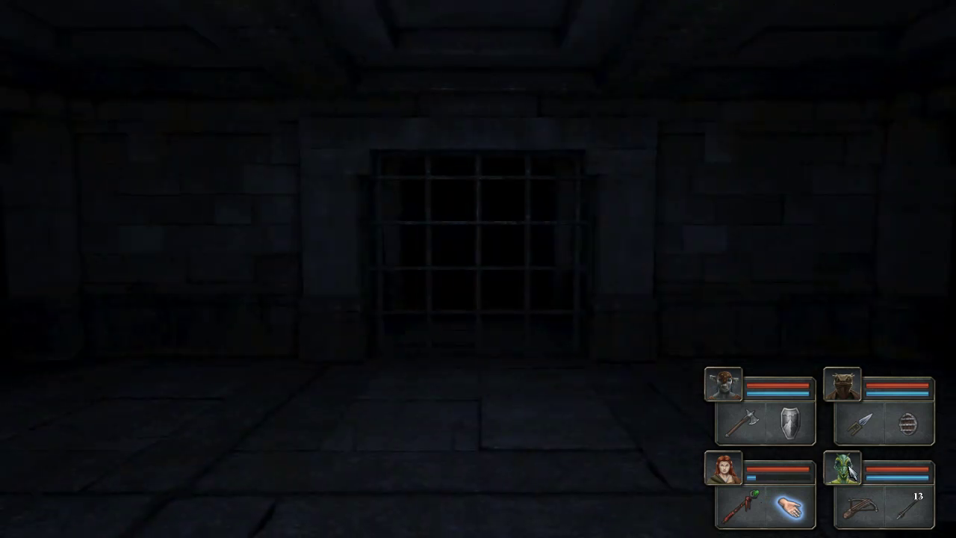
Turn the party to face the wall with the floor grate.
key("q")
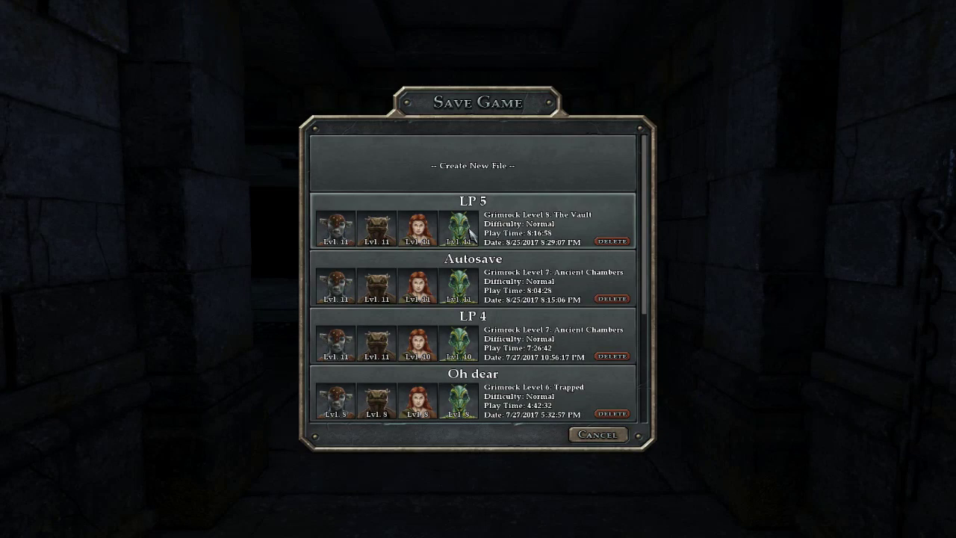
Save the game over the LP 5 slot, confirming the overwrite.
left_click(434, 222)
left_click(505, 315)
left_click(501, 290)
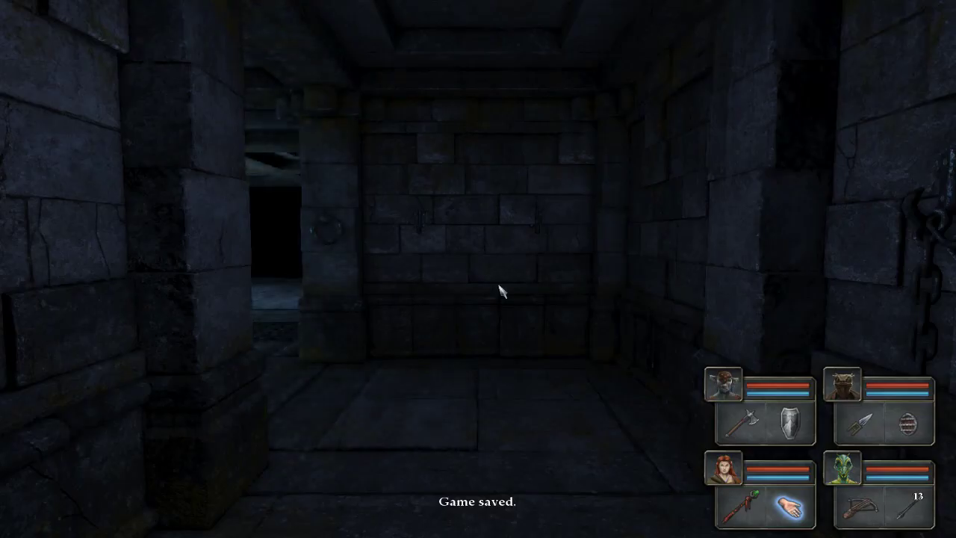
Return to the gargoyle-head room and kill the spider with two fireballs.
key("w")
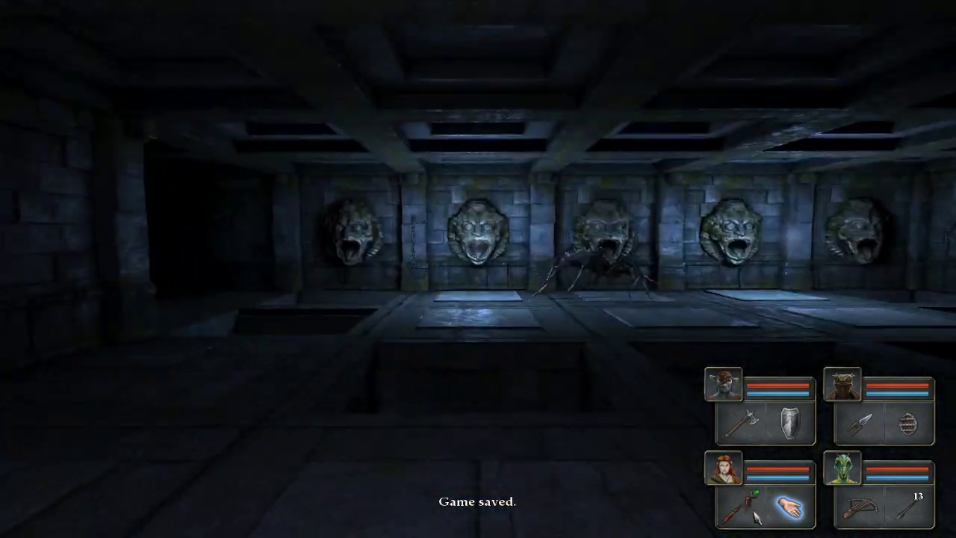
right_click(784, 510)
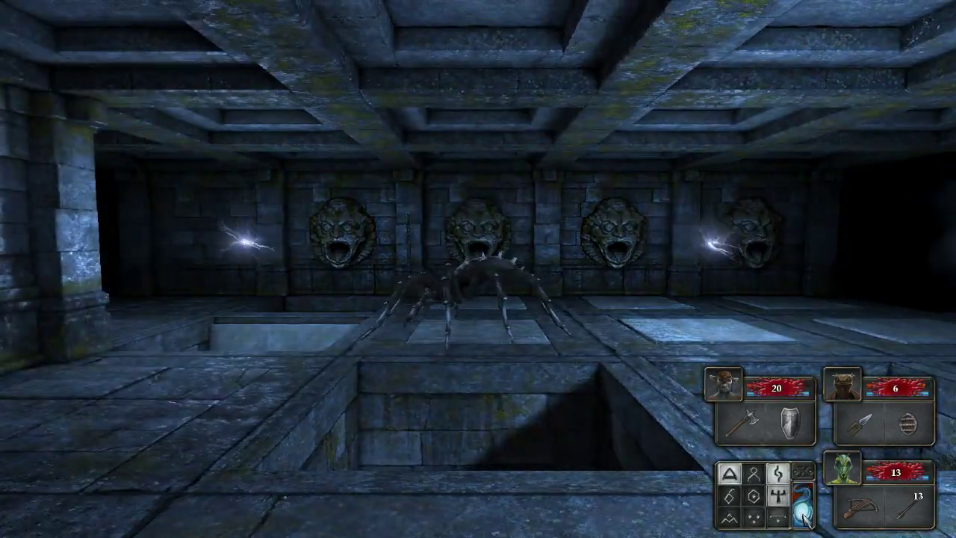
left_click(804, 517)
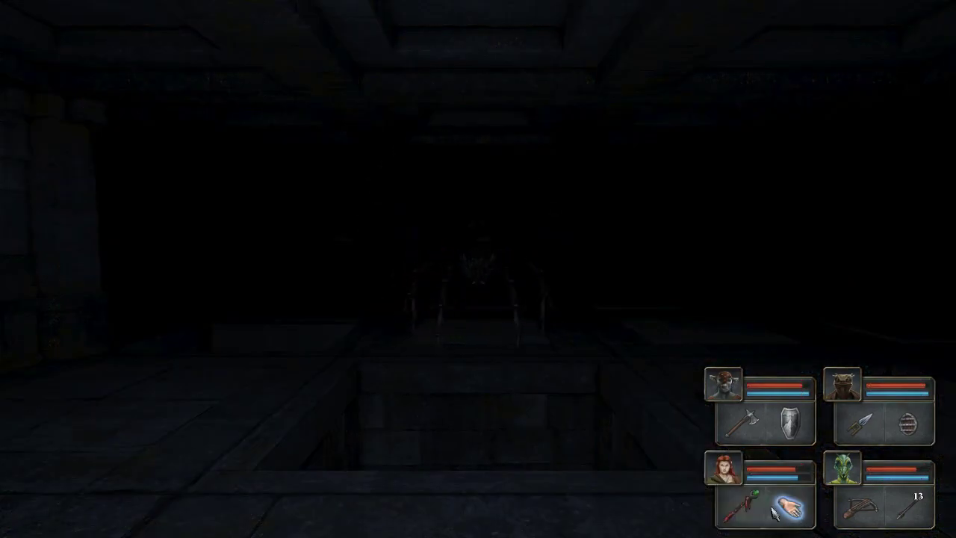
right_click(773, 511)
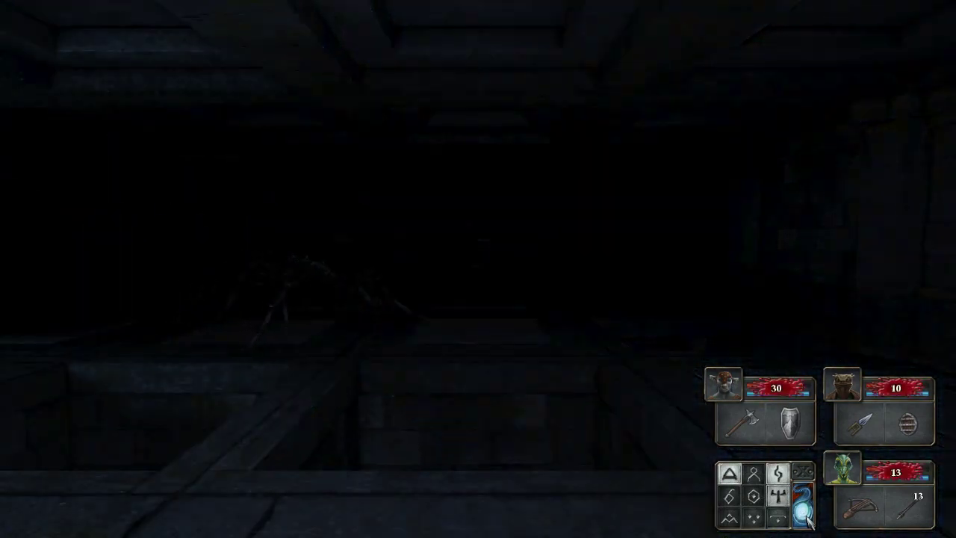
left_click(803, 514)
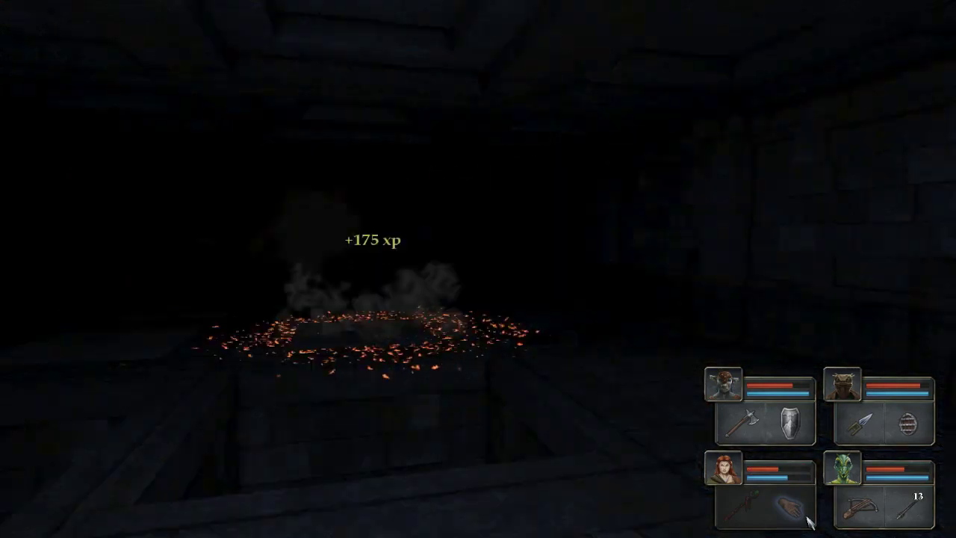
Walk toward the keyhole wall and cast a Light spell.
key("w")
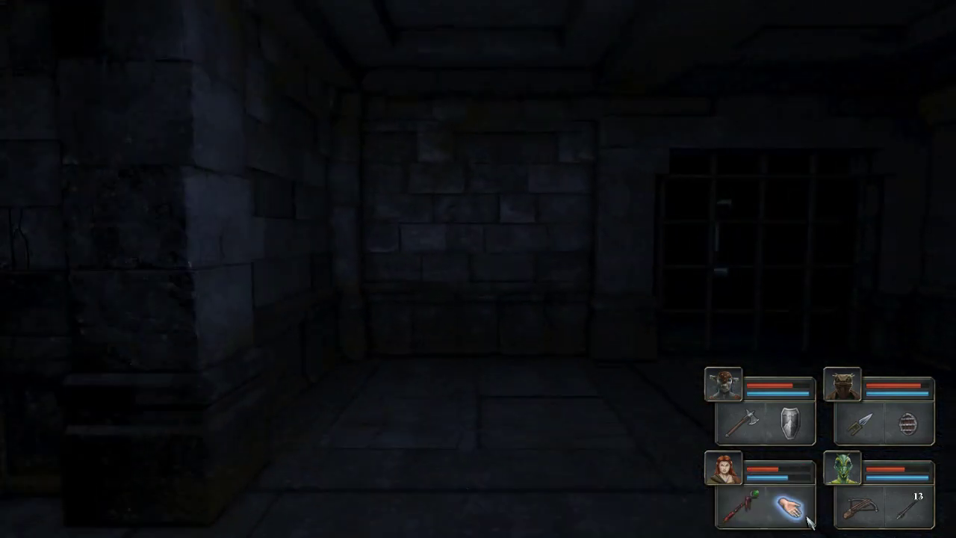
key("e")
key("w")
key("e")
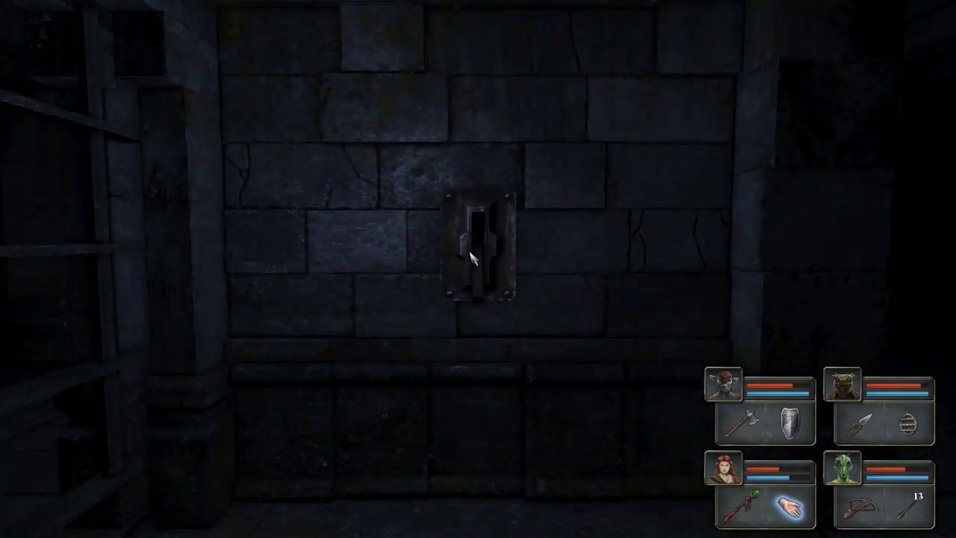
key("q")
key("w")
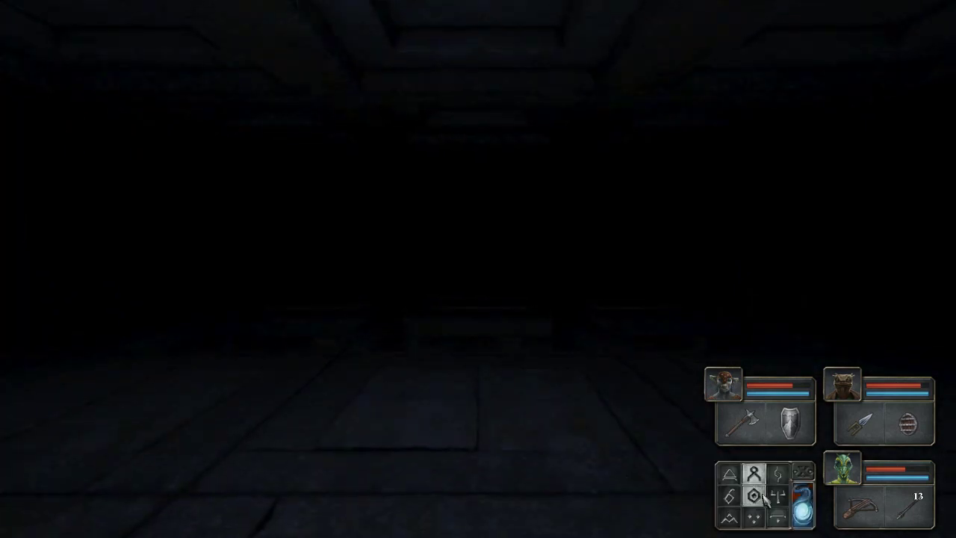
left_click(806, 521)
Explore the lit pit hall, approaching the keyhole lock and moving on.
key("q")
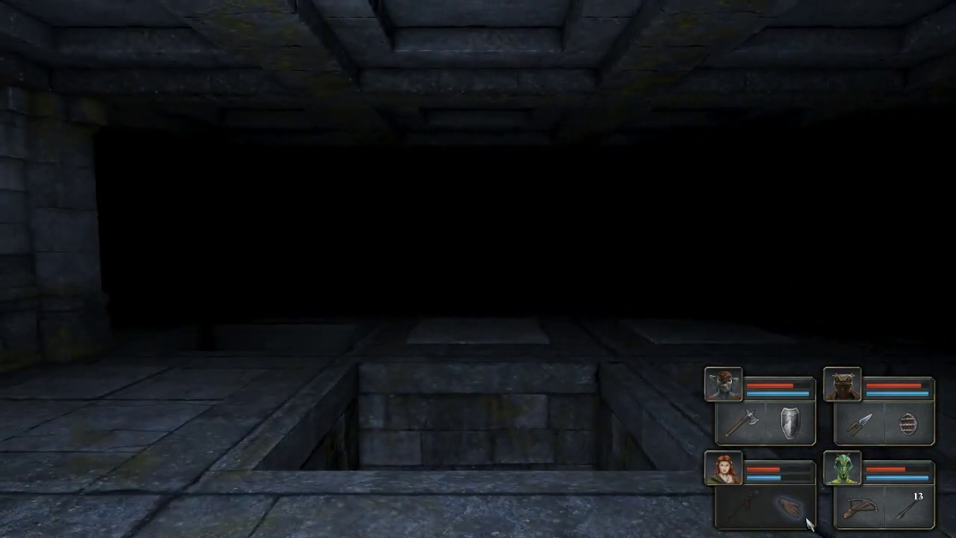
key("e")
key("q")
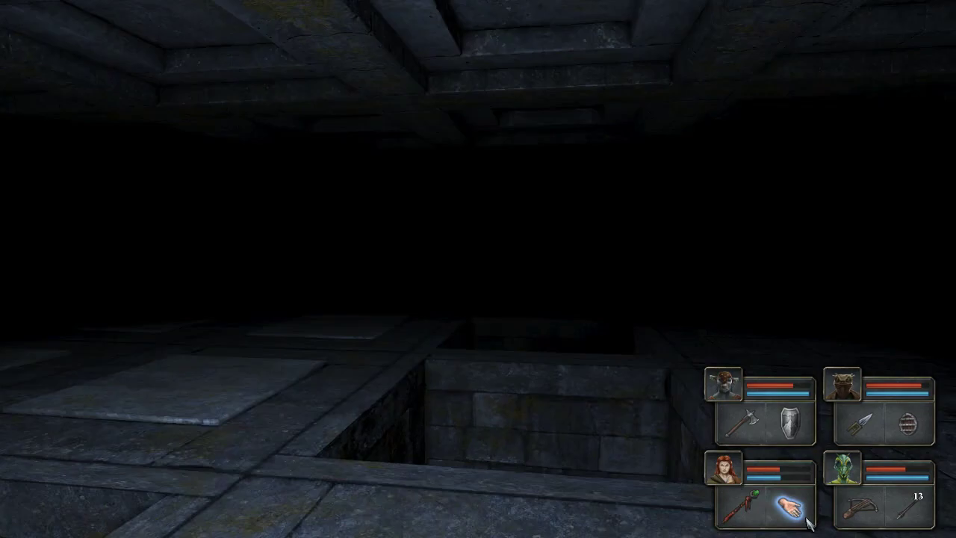
key("q")
key("w")
key("e")
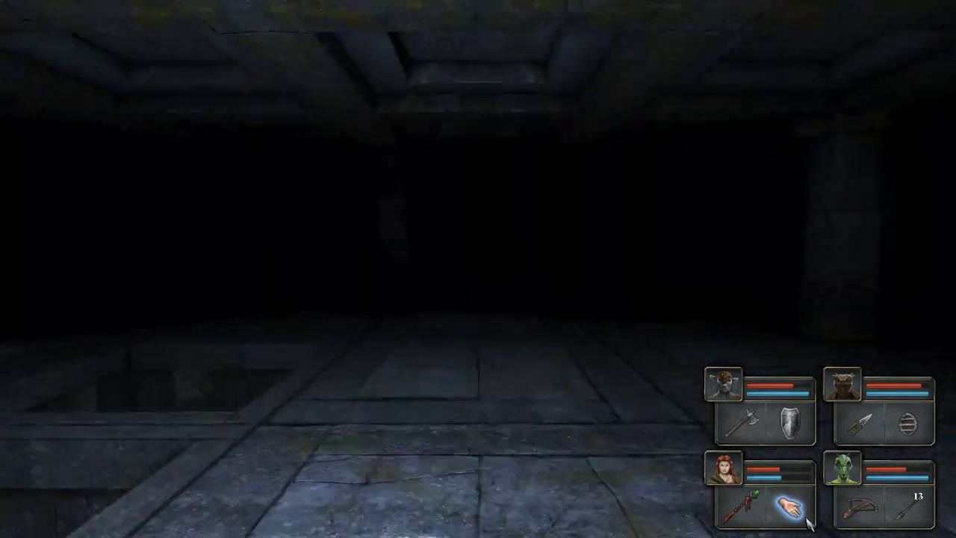
key("e")
key("w")
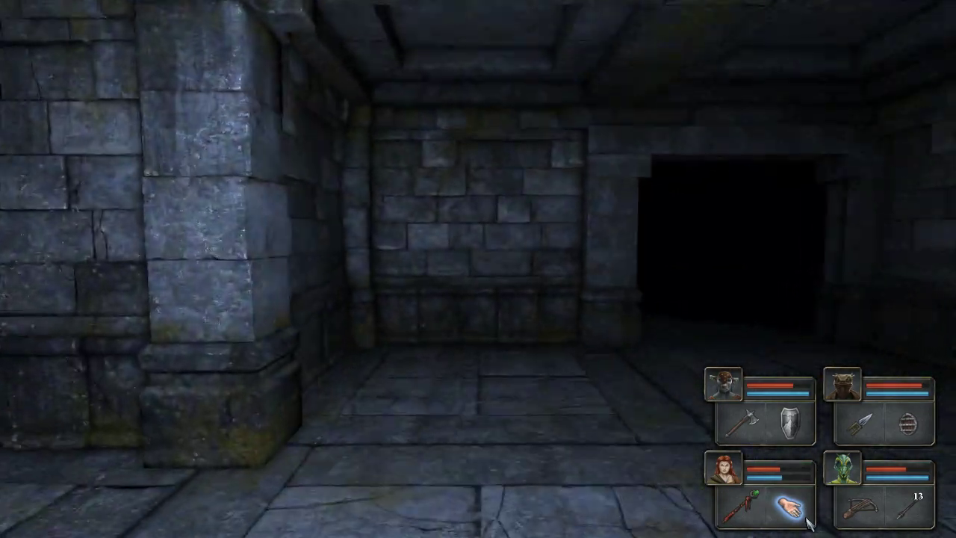
key("w")
key("e")
key("w")
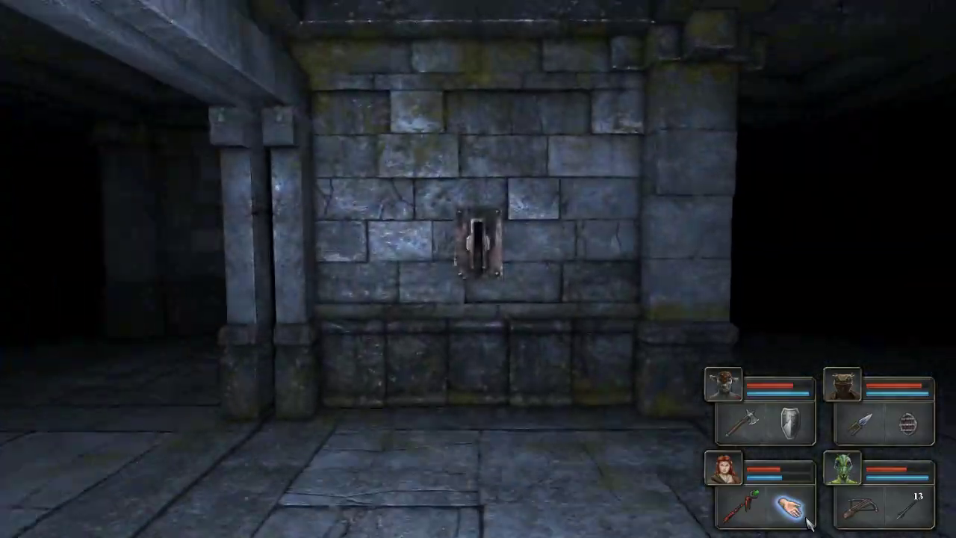
key("w")
key("q")
Glance at the map book, then walk through the dark hall to the gate.
key("w")
key("Tab")
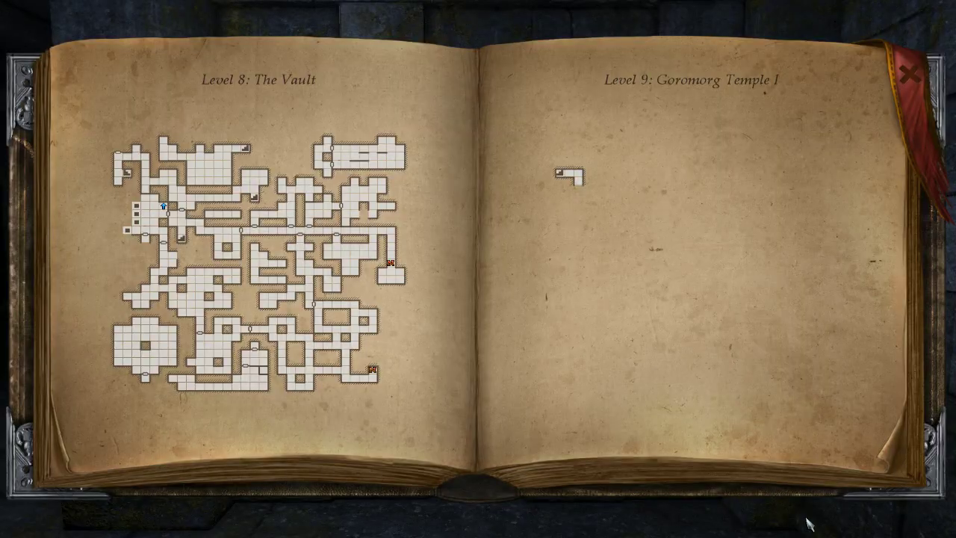
key("Tab")
key("q")
key("d")
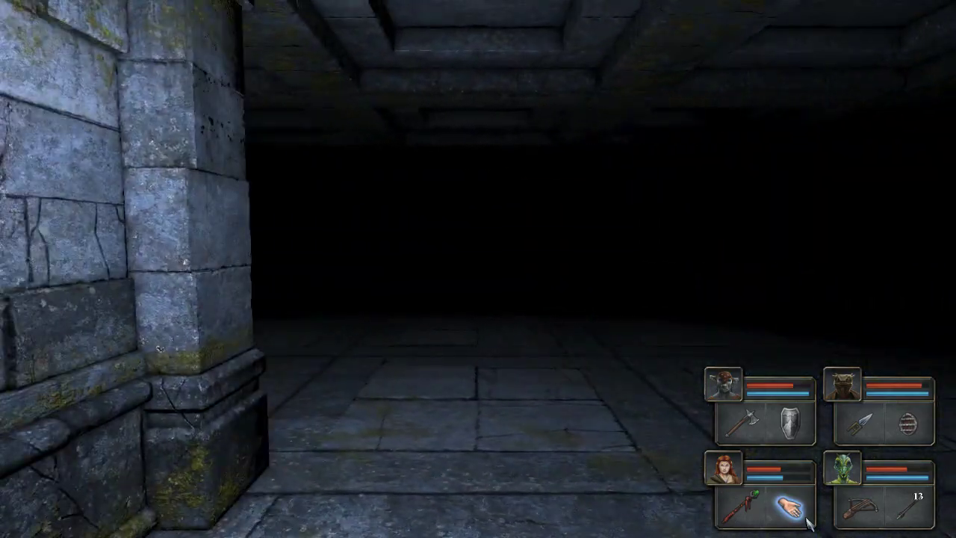
key("w")
key("e")
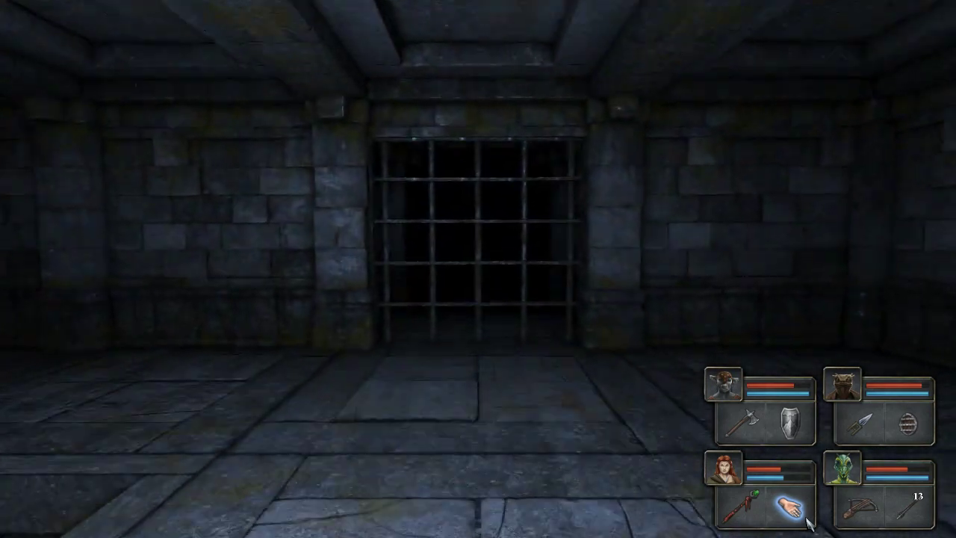
key("w")
key("q")
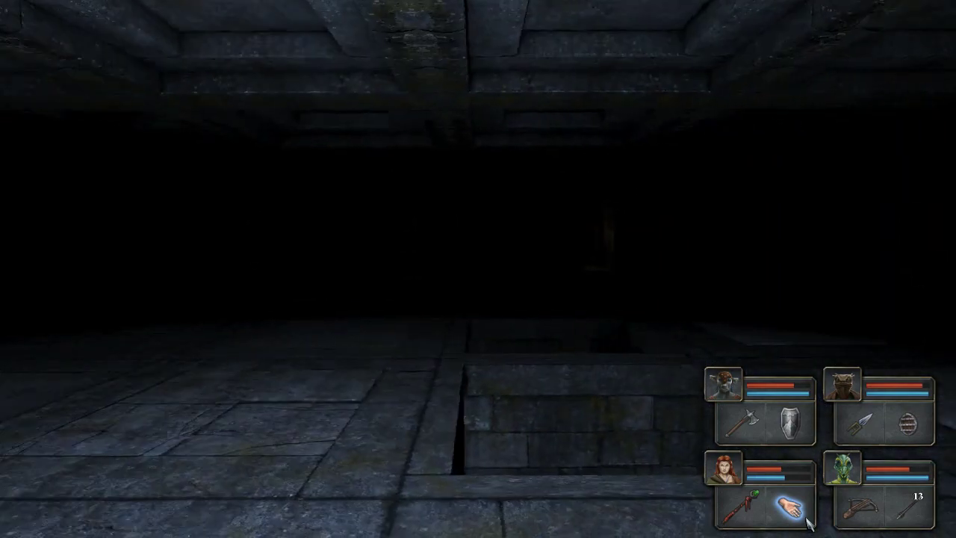
Advance to the iron portcullis, then turn back toward the pit and corridor.
key("w")
key("w")
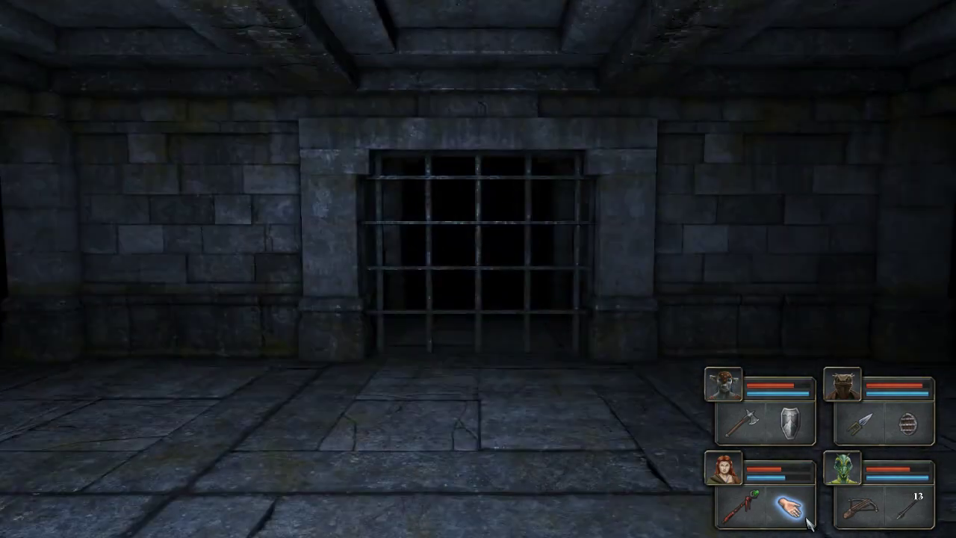
key("w")
key("w")
key("e")
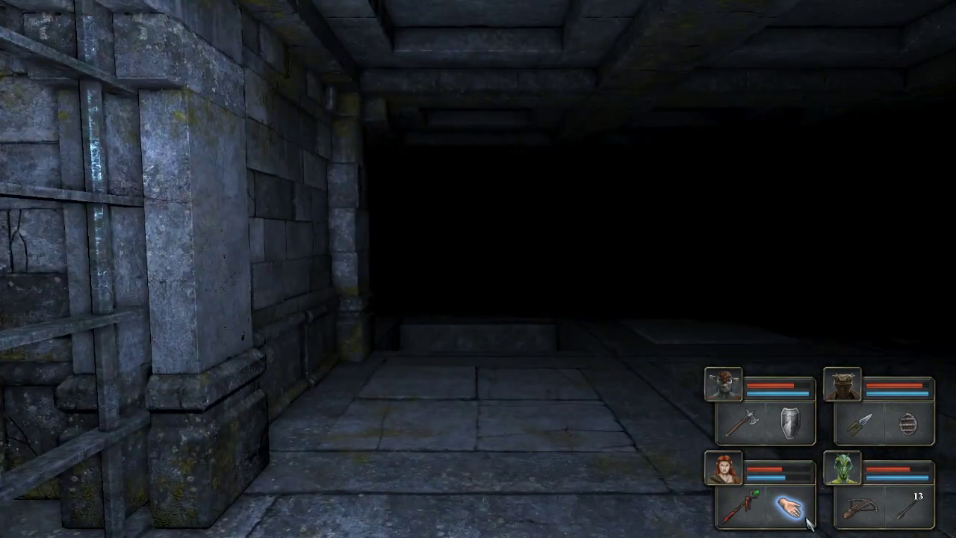
key("w")
key("e")
key("a")
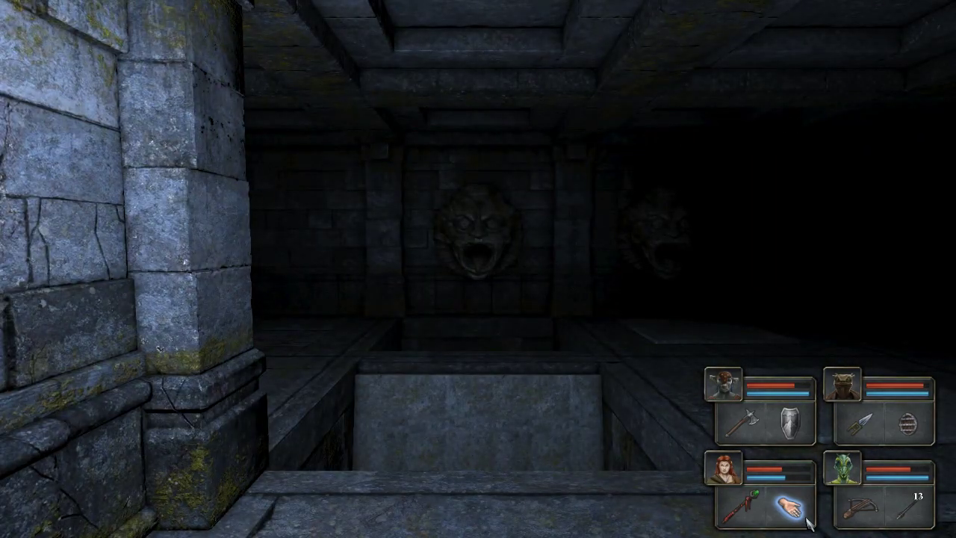
key("q")
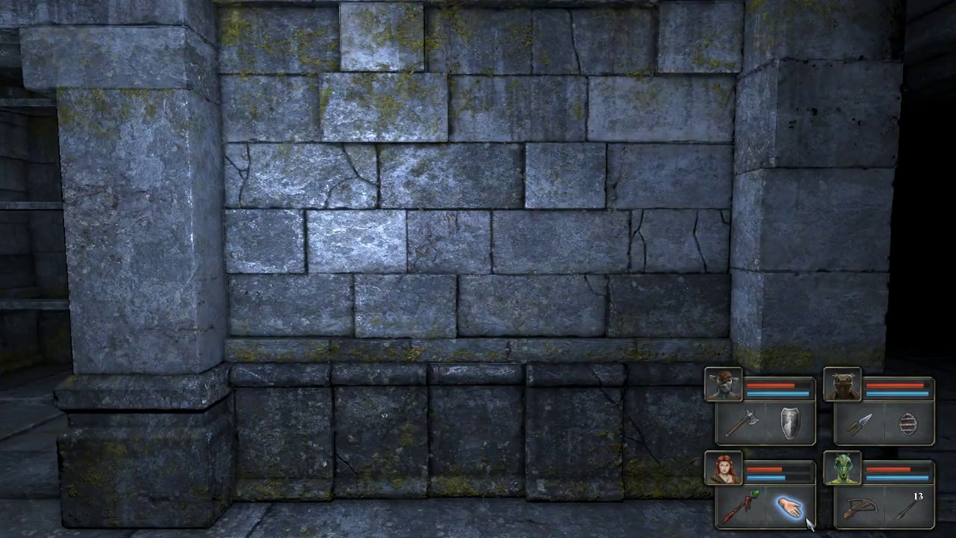
key("q")
key("q")
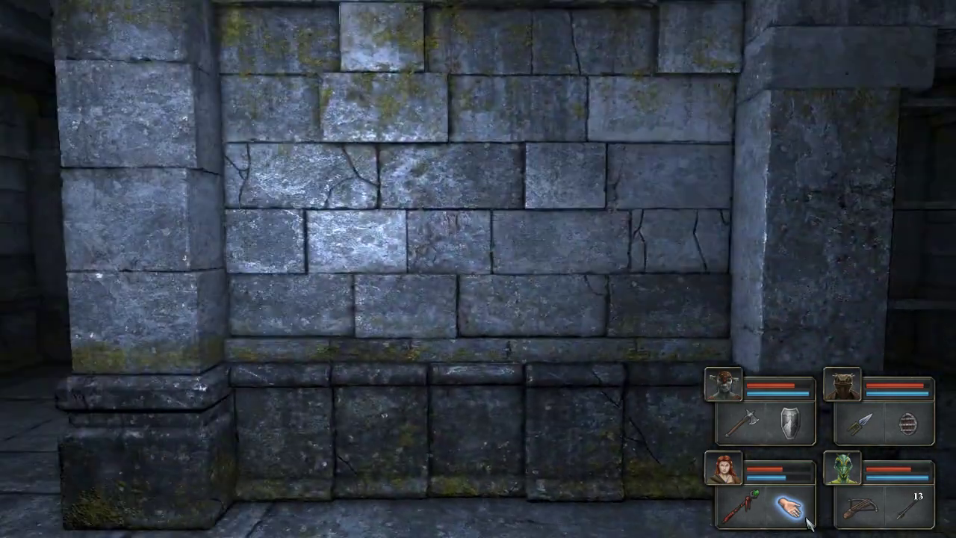
key("q")
key("q")
Cross the floor grate and walk into the pit to drop a level.
key("w")
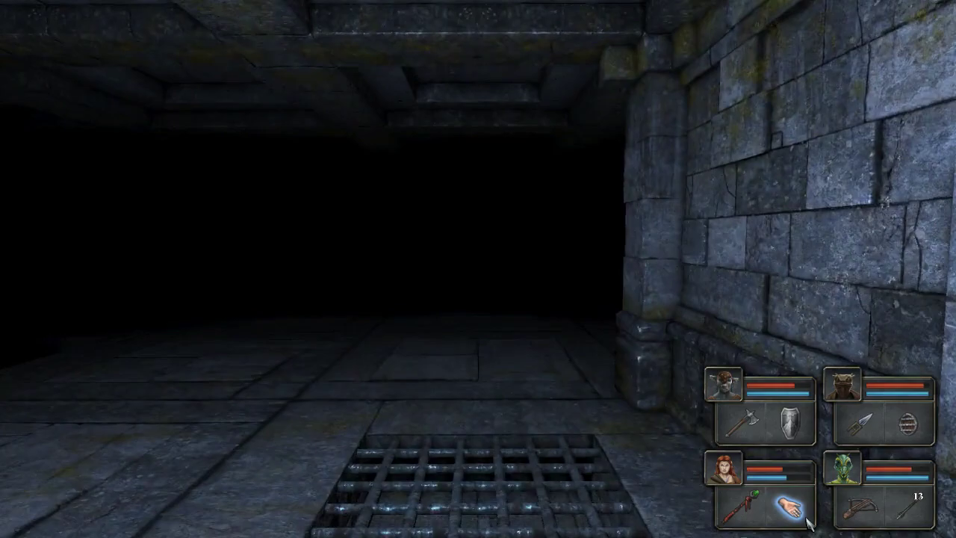
key("w")
key("w")
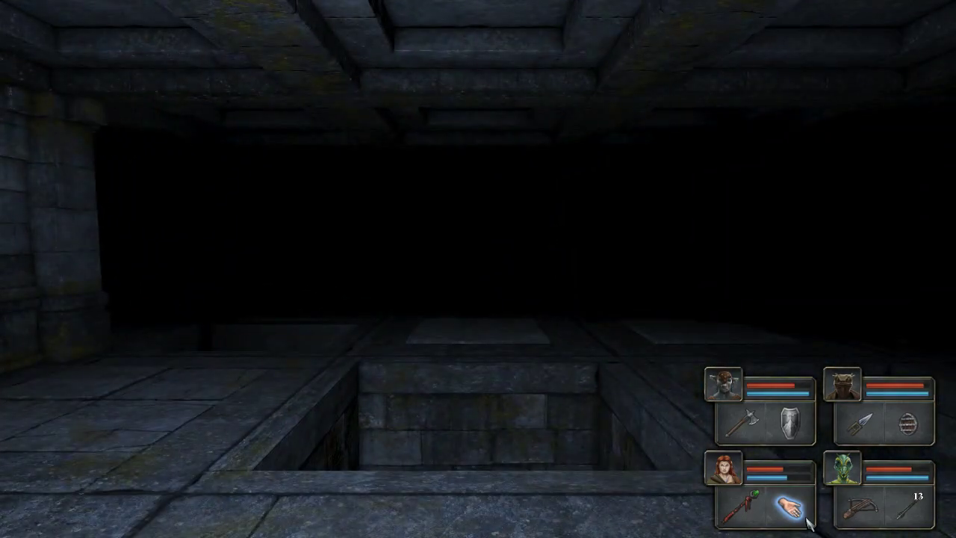
key("q")
key("q")
key("q")
key("q")
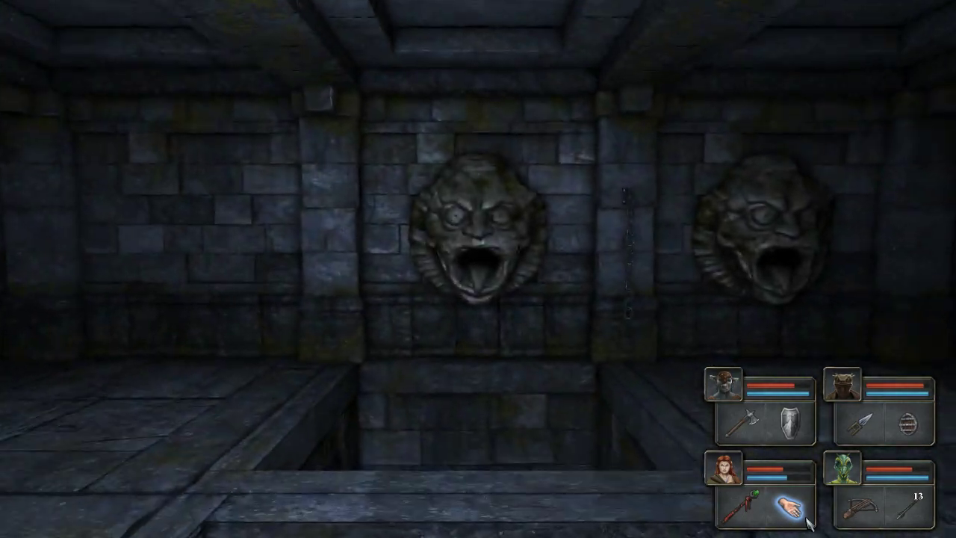
key("w")
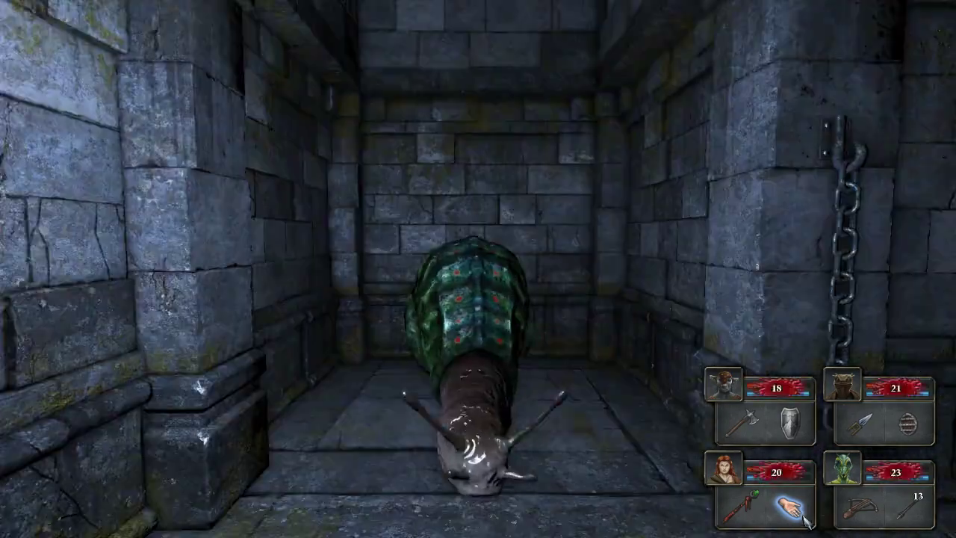
Kill the giant snail with weapon attacks and pick up the Pitroot Bread.
right_click(741, 422)
right_click(862, 422)
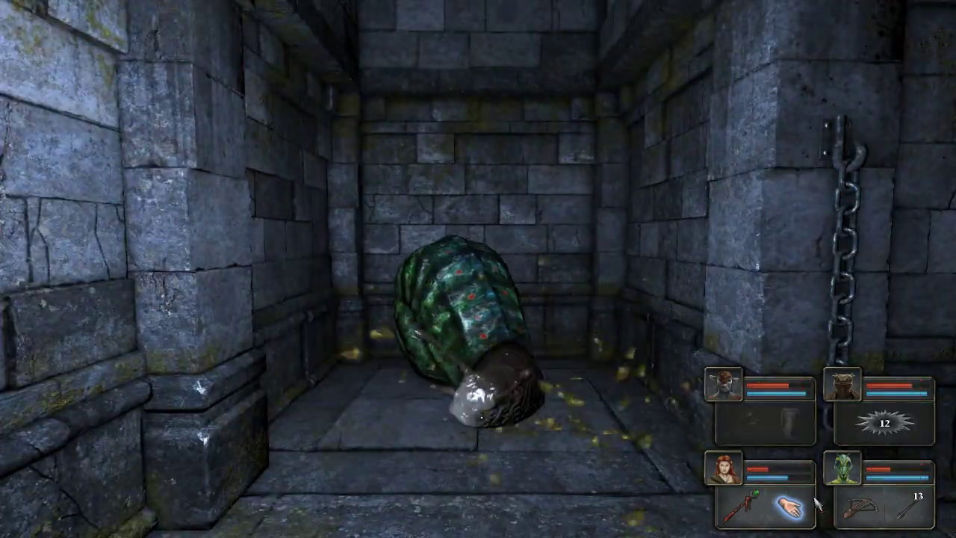
right_click(851, 507)
key("w")
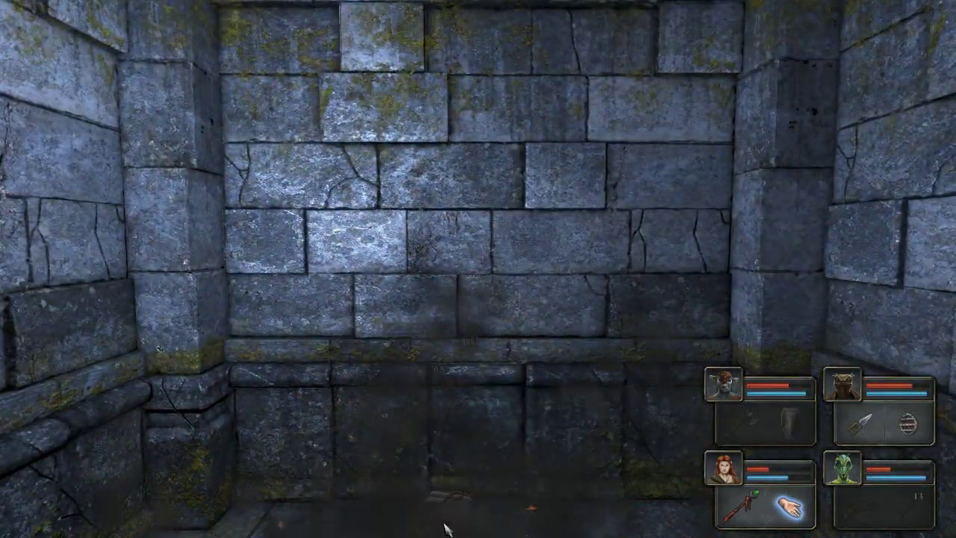
left_click(443, 519)
Pick up the Pitroot Bread, then view and close Fieyfar's character sheet.
left_click(738, 470)
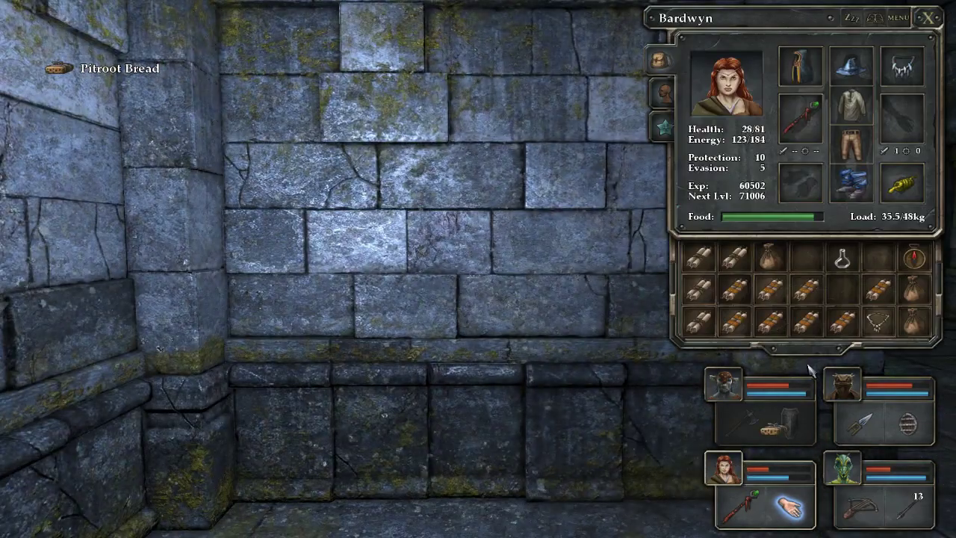
left_click(725, 383)
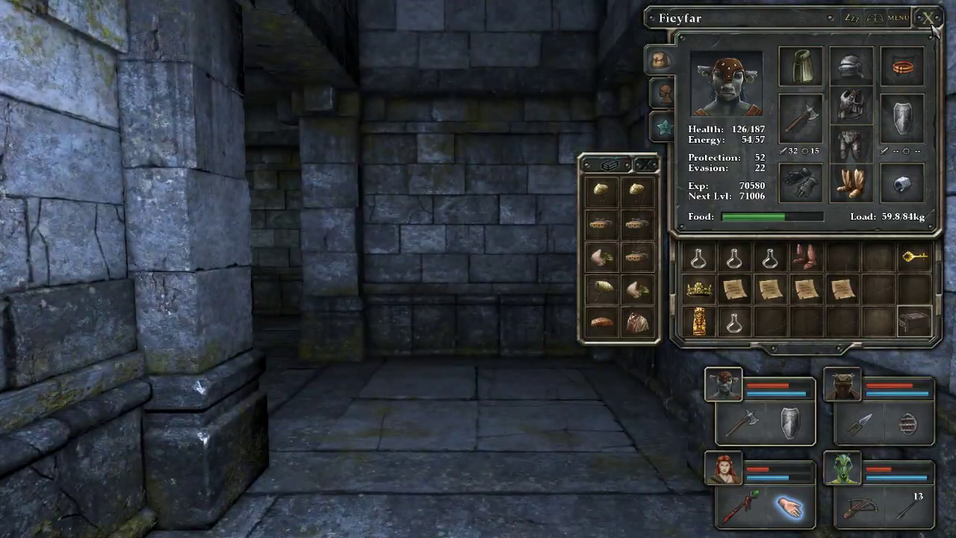
left_click(928, 18)
key("e")
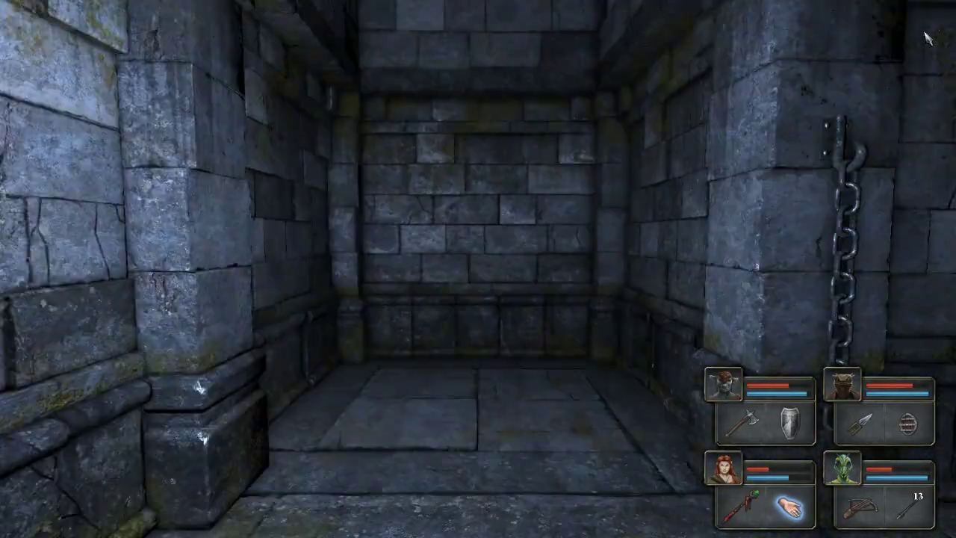
key("e")
key("e")
key("e")
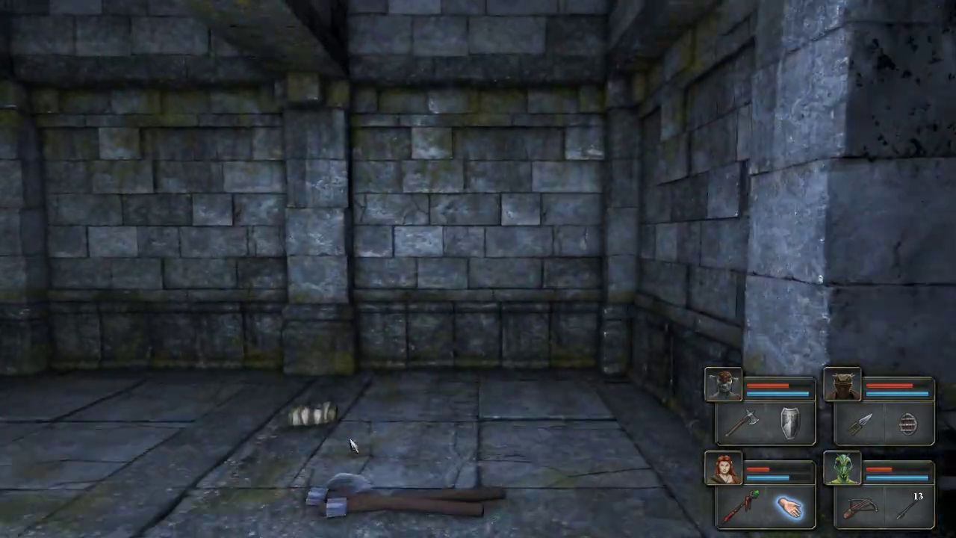
Pick up the floor bundle, then view and close Xadar's character sheet.
left_click(332, 418)
key("q")
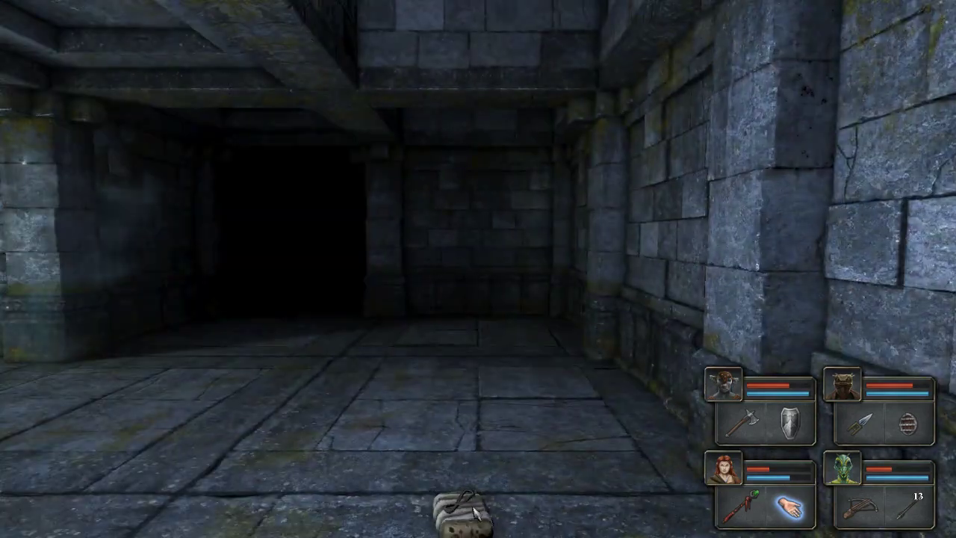
right_click(858, 381)
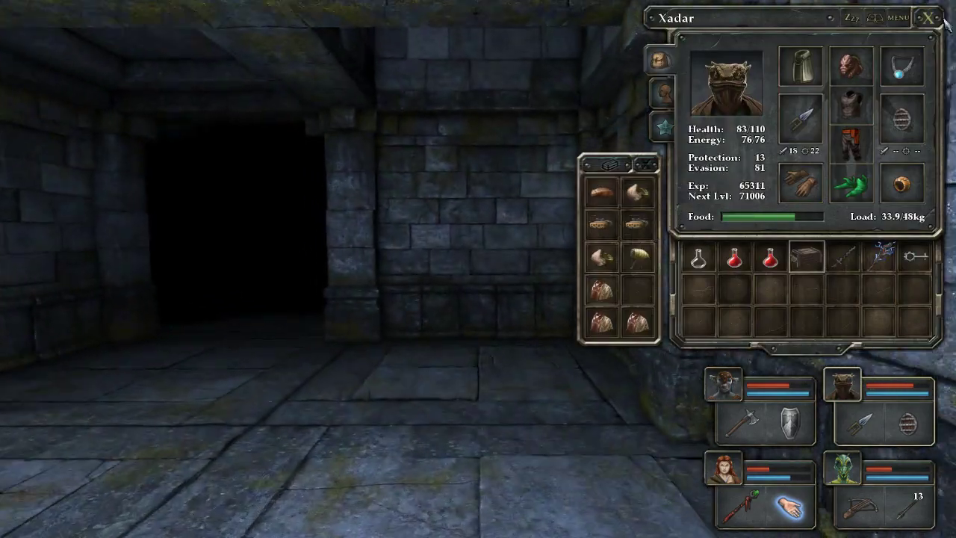
left_click(926, 20)
key("w")
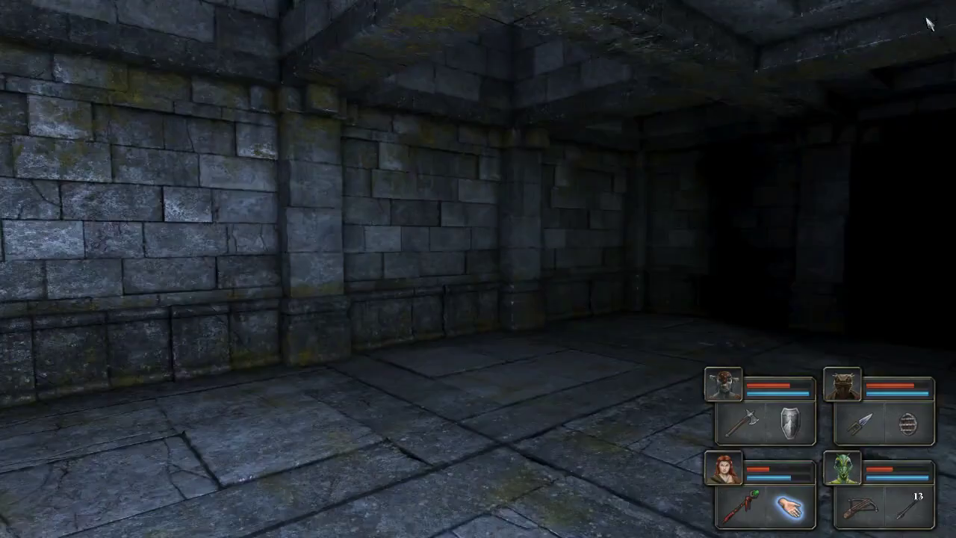
Check the dungeon map twice while sidestepping south.
key("q")
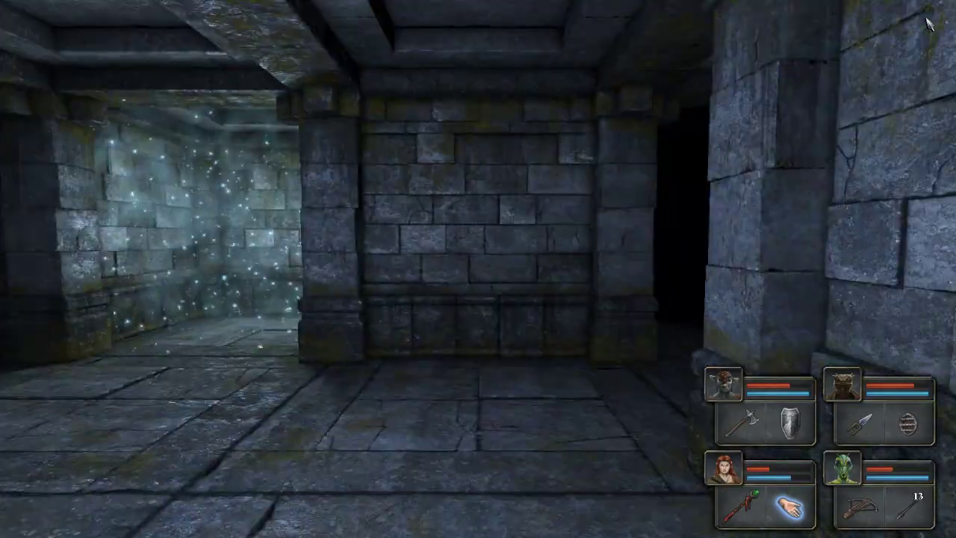
key("w")
key("m")
key("m")
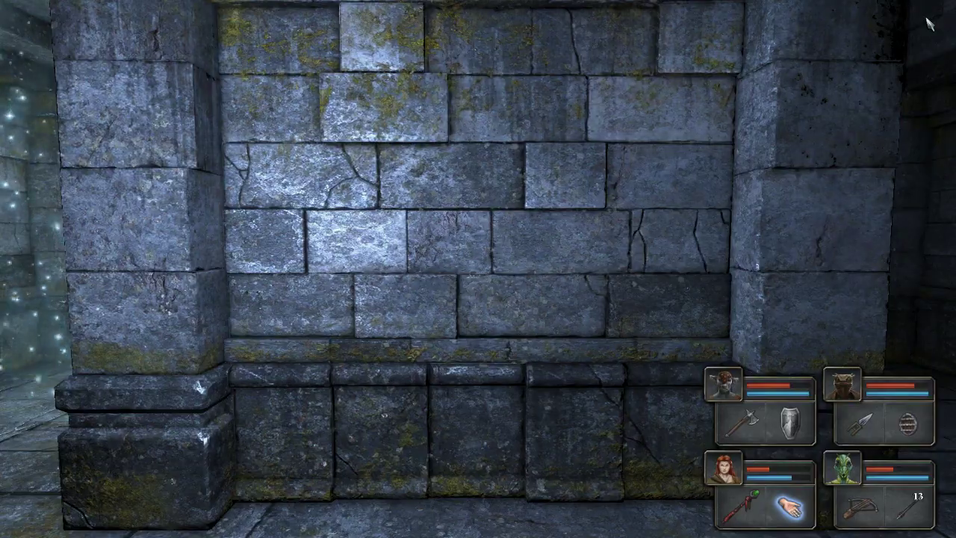
key("a")
key("m")
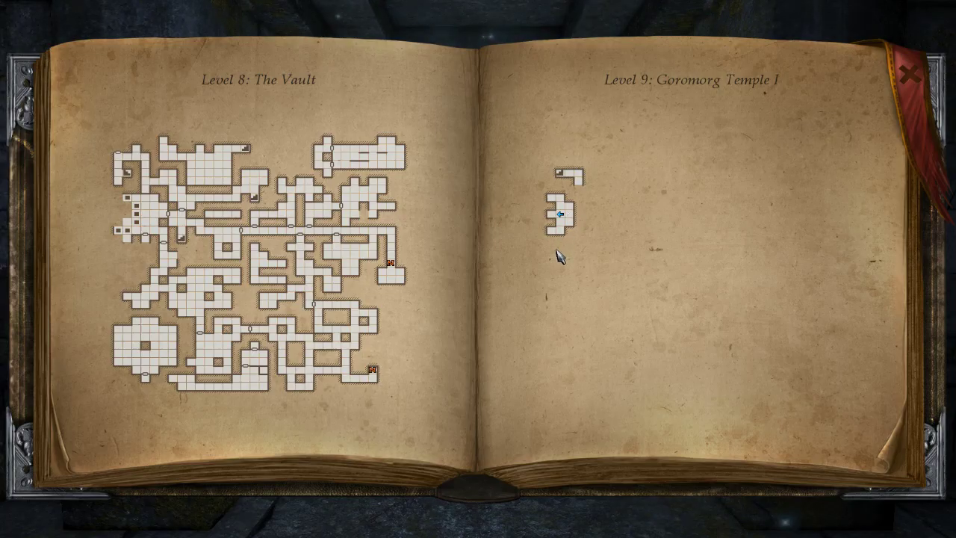
key("m")
mouse_move(560, 256)
left_mouse_down()
mouse_move(538, 134)
mouse_move(782, 495)
left_mouse_up()
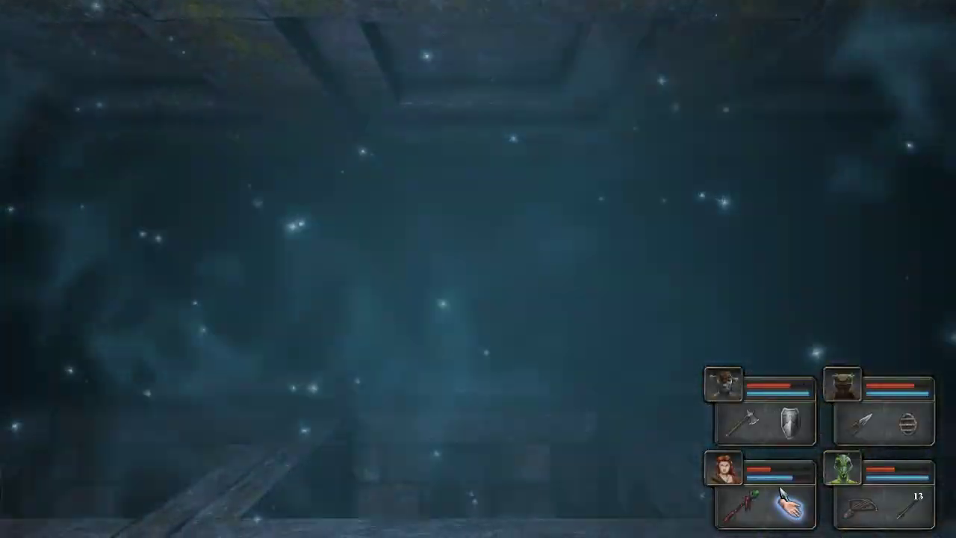
Walk from the portcullis back to the pit beneath the carved faces.
key("w")
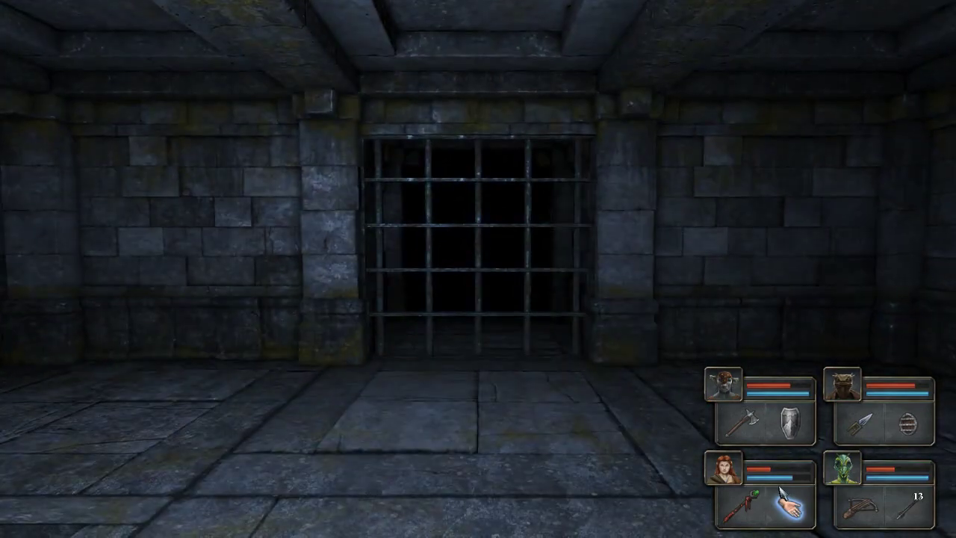
key("q")
key("w")
key("w")
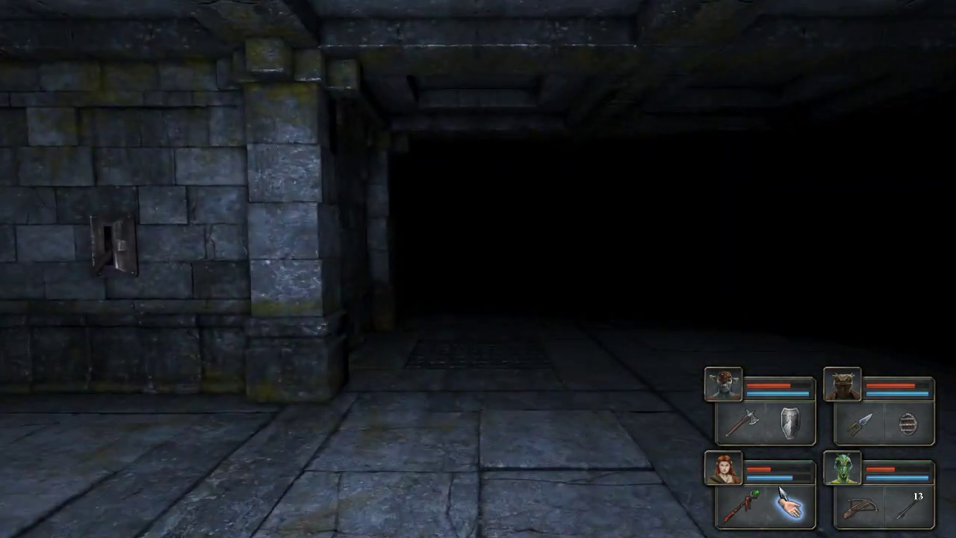
key("w")
key("e")
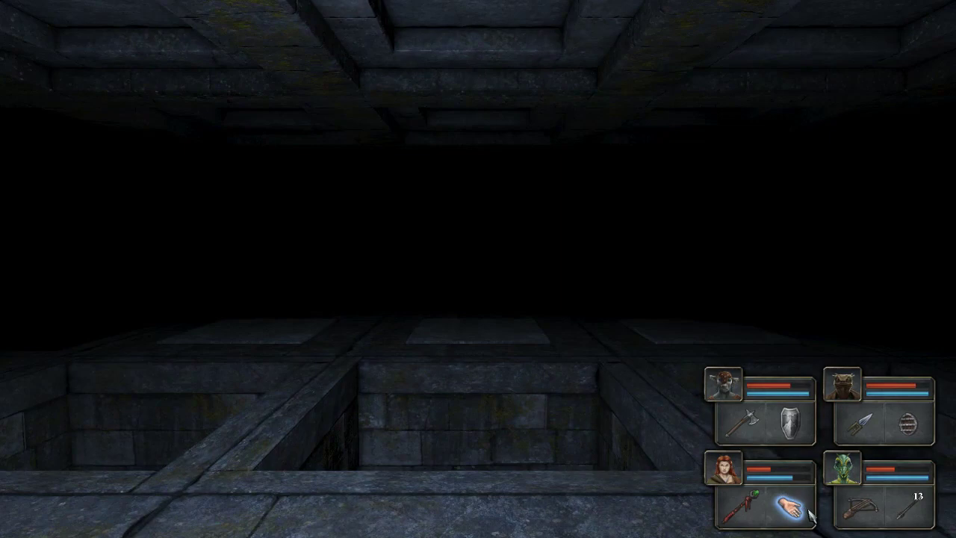
key("q")
key("w")
key("e")
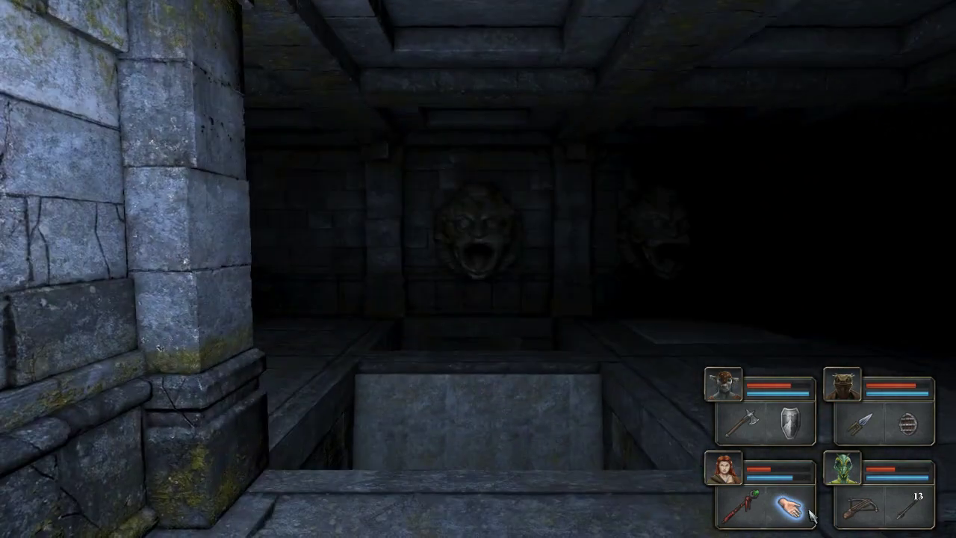
Take a shuriken from Yebo's stack and throw it toward the pit.
key("q")
left_click(884, 473)
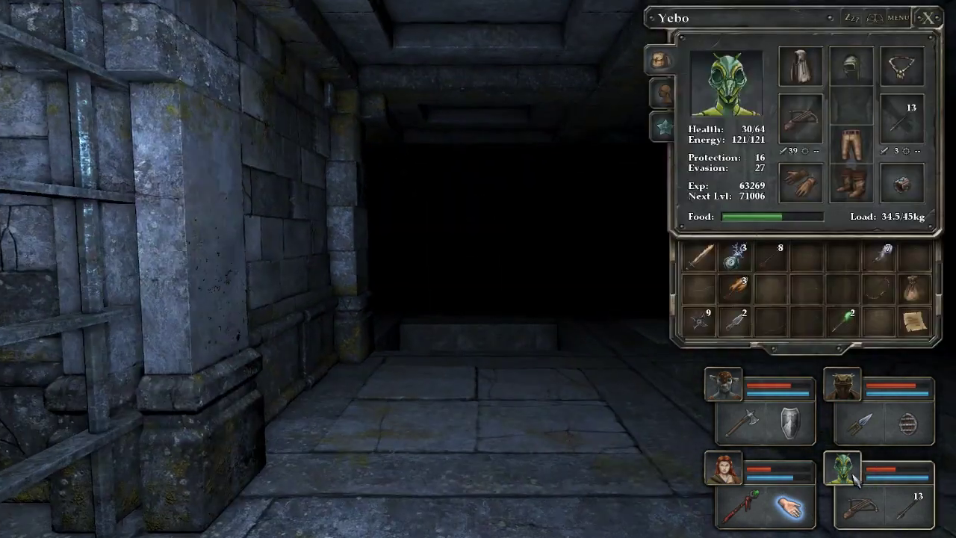
left_click(699, 319, "shift")
key("w")
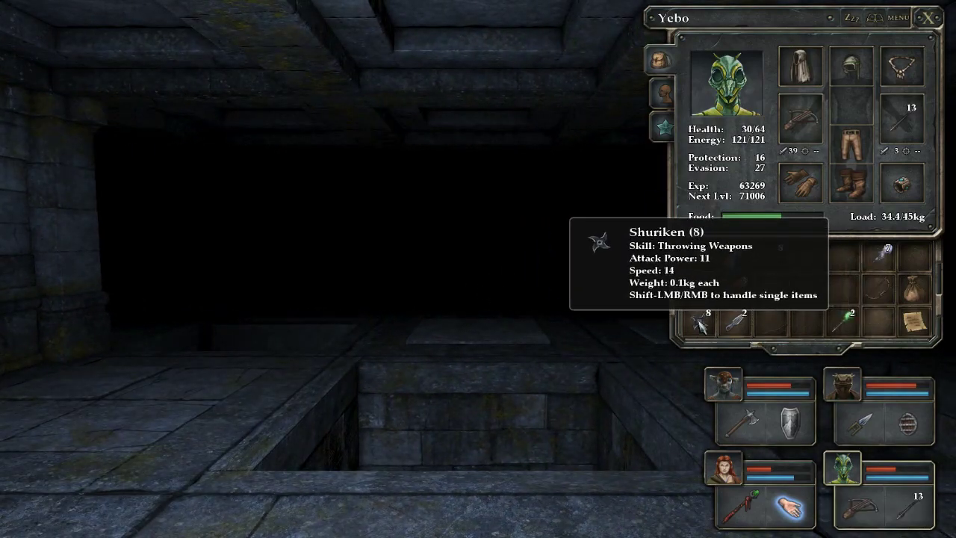
left_click(698, 319, "shift")
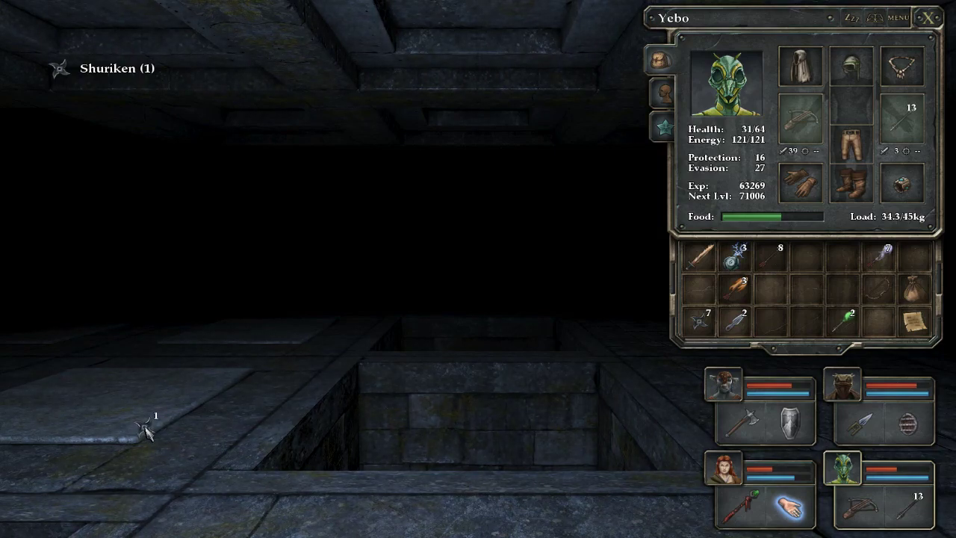
key("q")
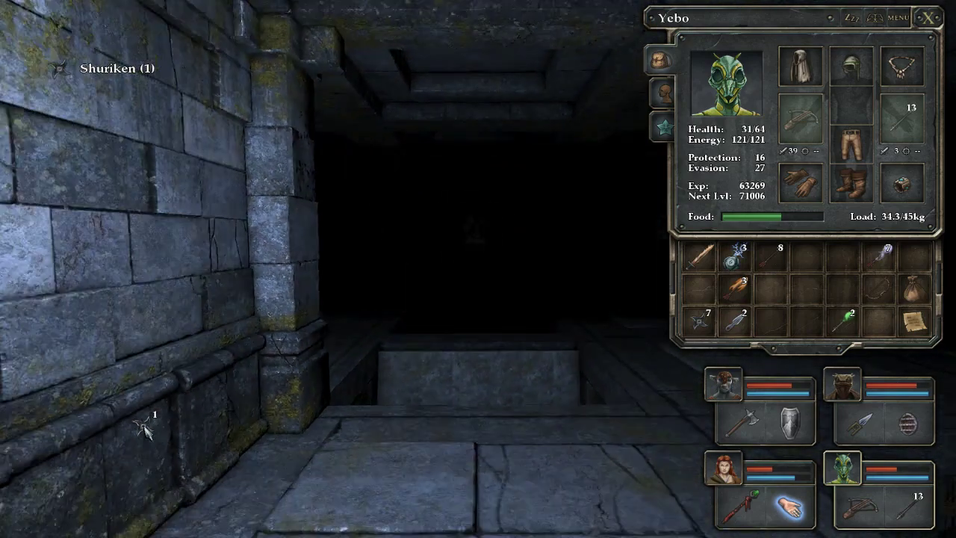
key("e")
left_click(386, 360)
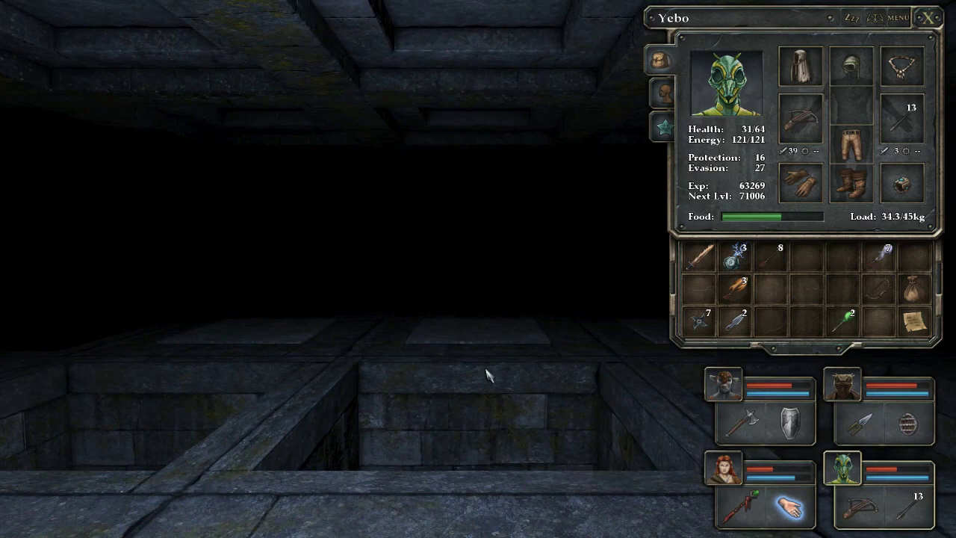
From the pit edge, throw another shuriken across the pit.
left_click(699, 319, "shift")
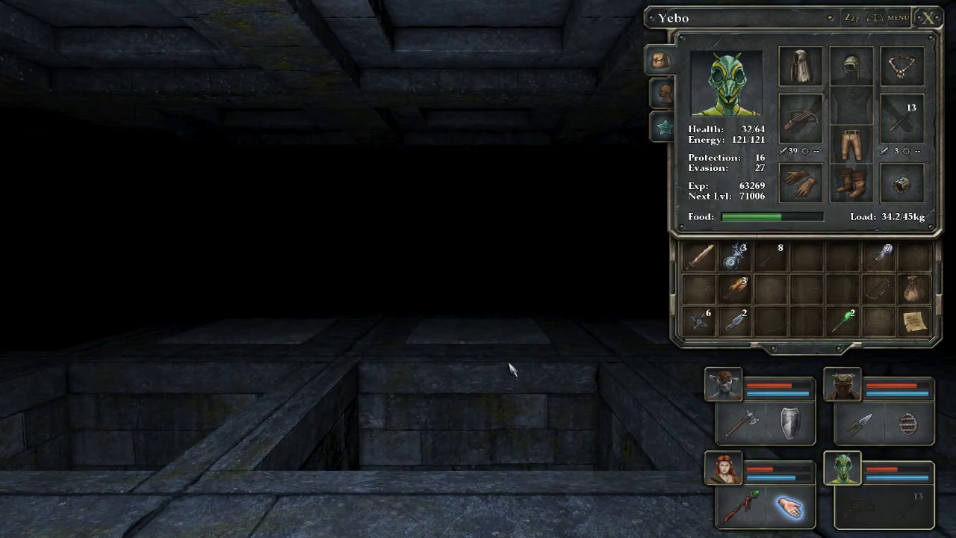
key("s")
left_click(702, 321, "shift")
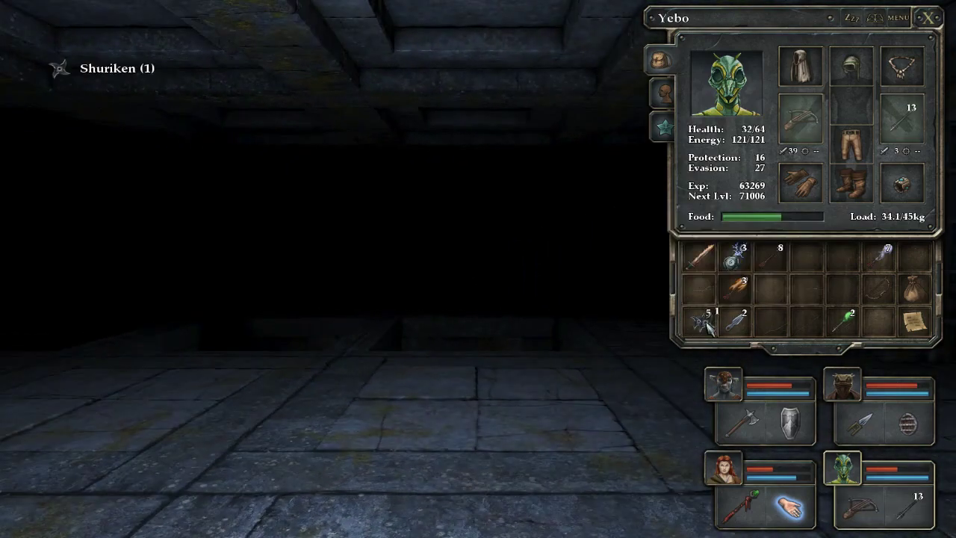
key("w")
left_click(486, 288)
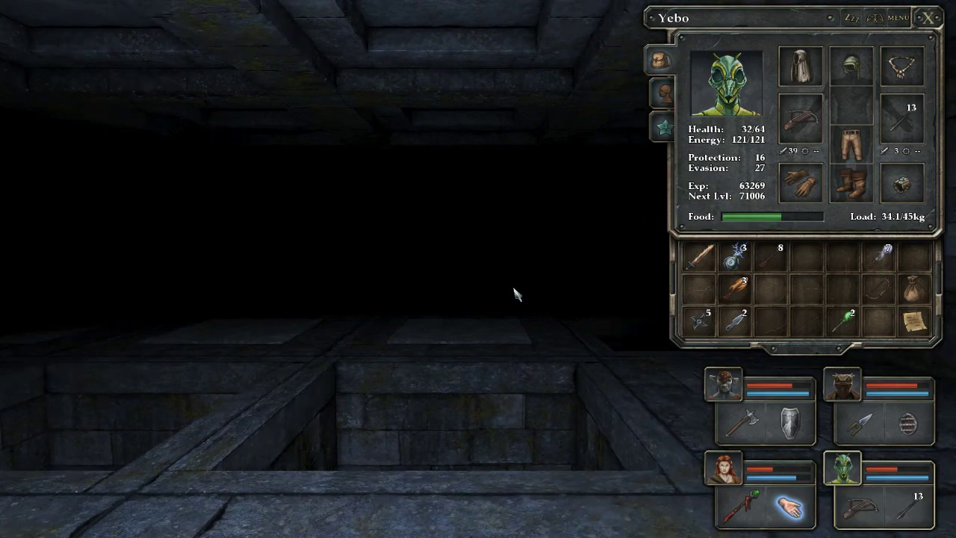
Close the inventory and bring up the Load Game list from the pause menu.
key("i")
left_click_drag(478, 269, 396, 358)
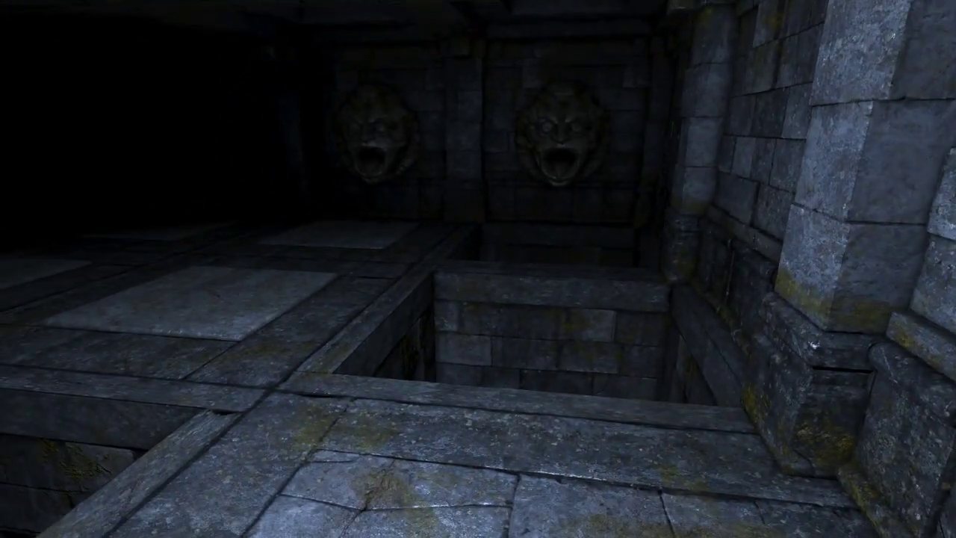
key("i")
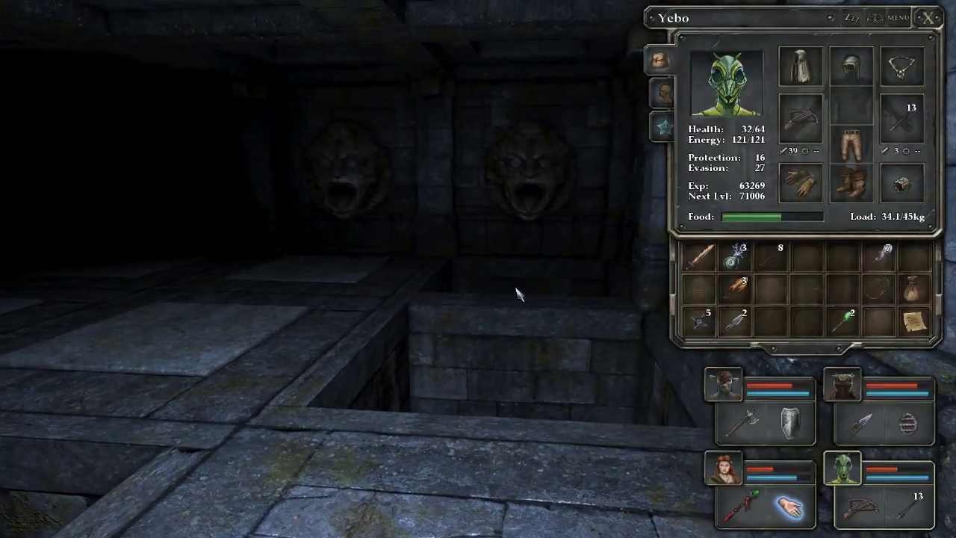
key("q")
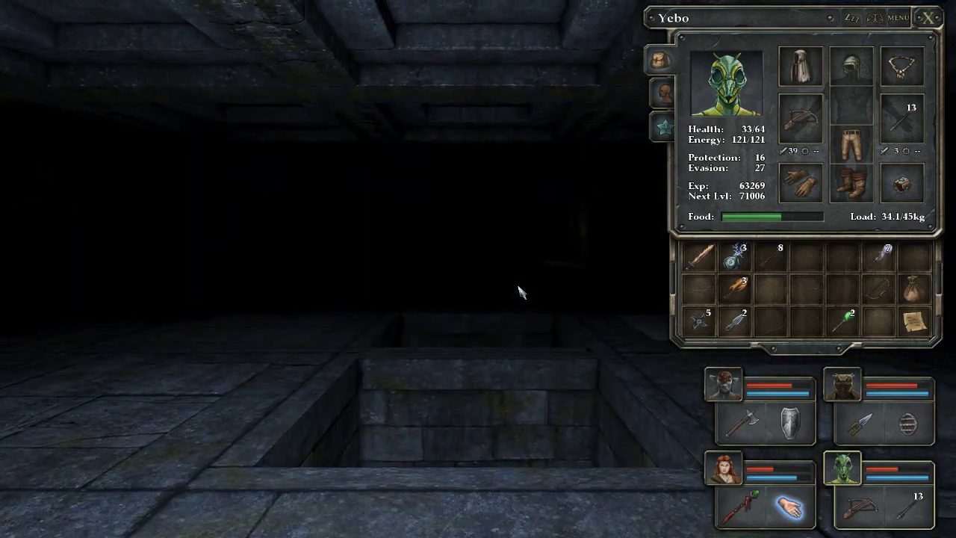
key("Escape")
key("Escape")
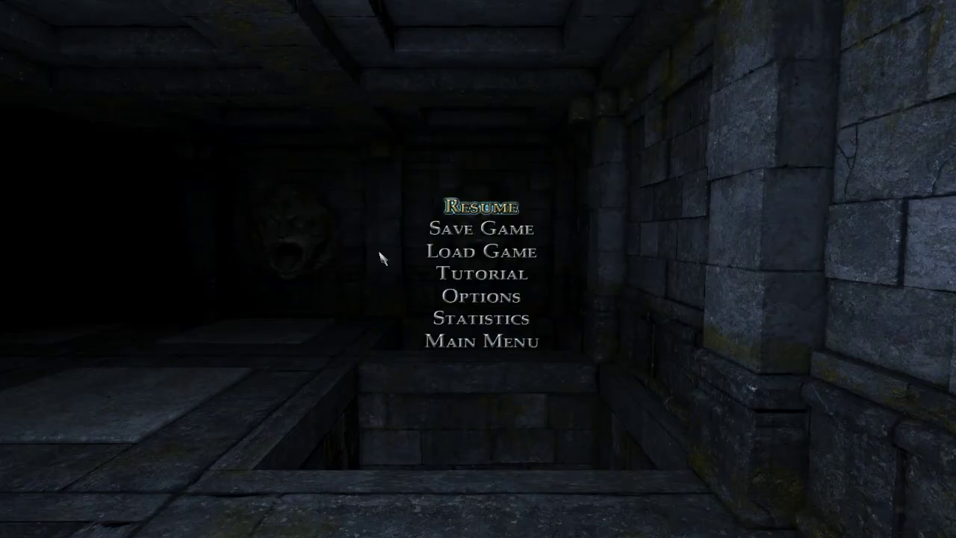
left_click(469, 257)
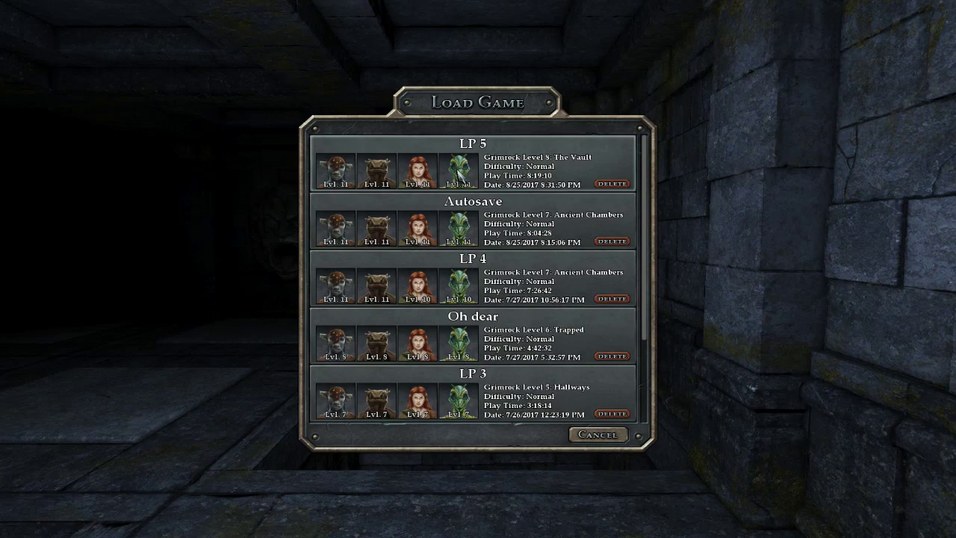
Load the LP 5 save and walk along the pit to the gargoyle head.
left_click(458, 171)
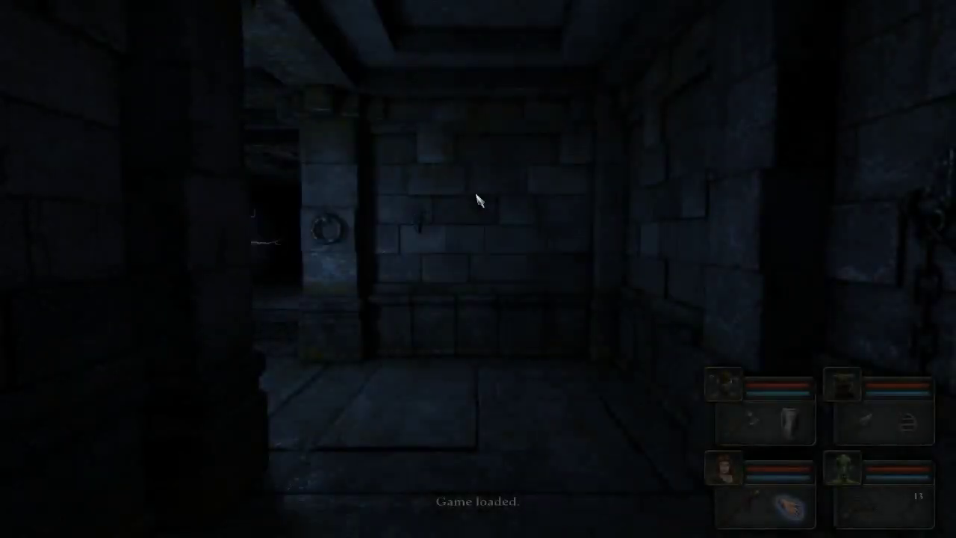
key("w")
key("w")
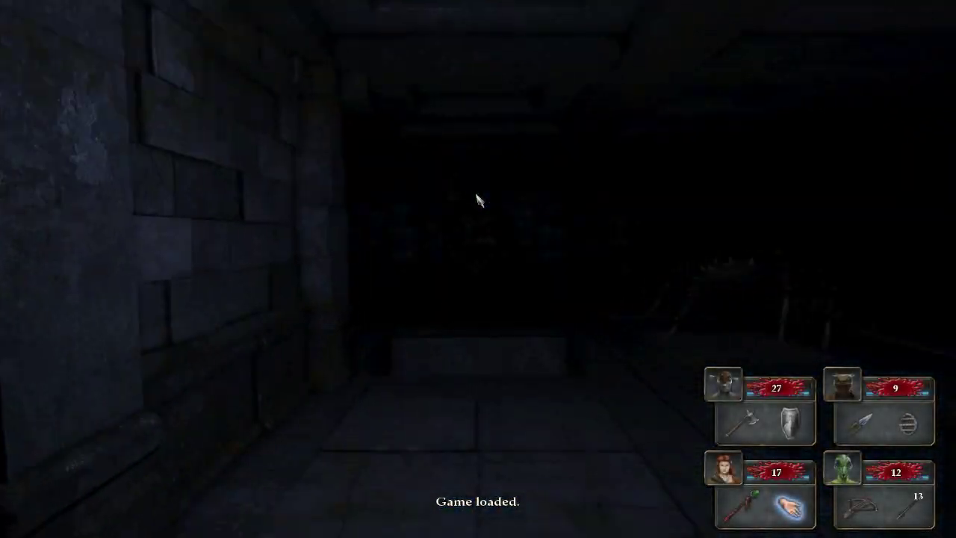
key("e")
key("w")
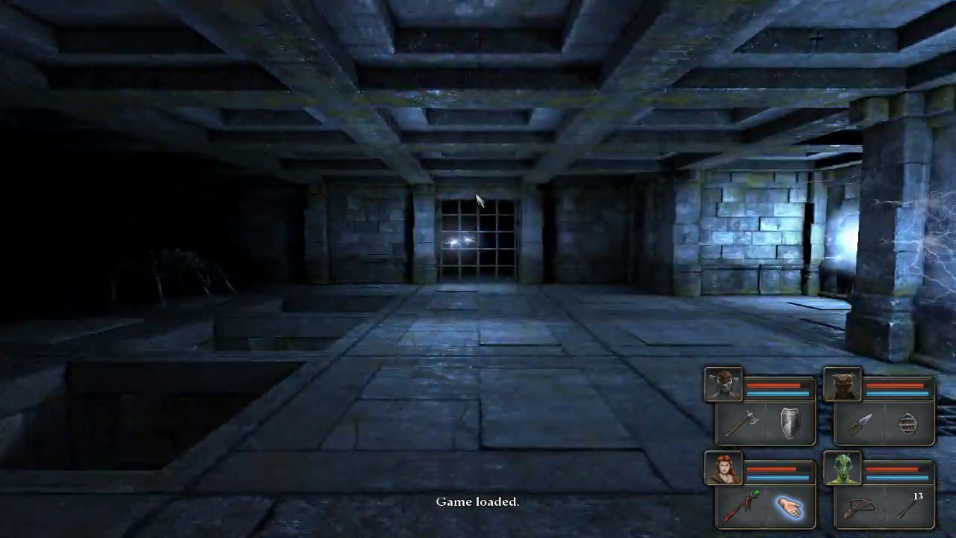
key("q")
key("e")
key("w")
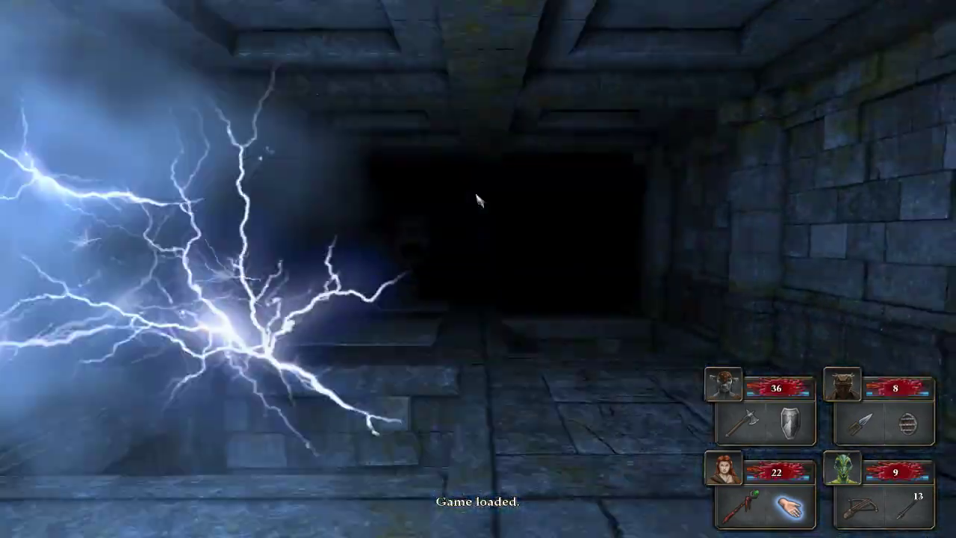
key("w")
key("q")
Take lightning hits beside the pit, then retreat down the side corridor.
key("s")
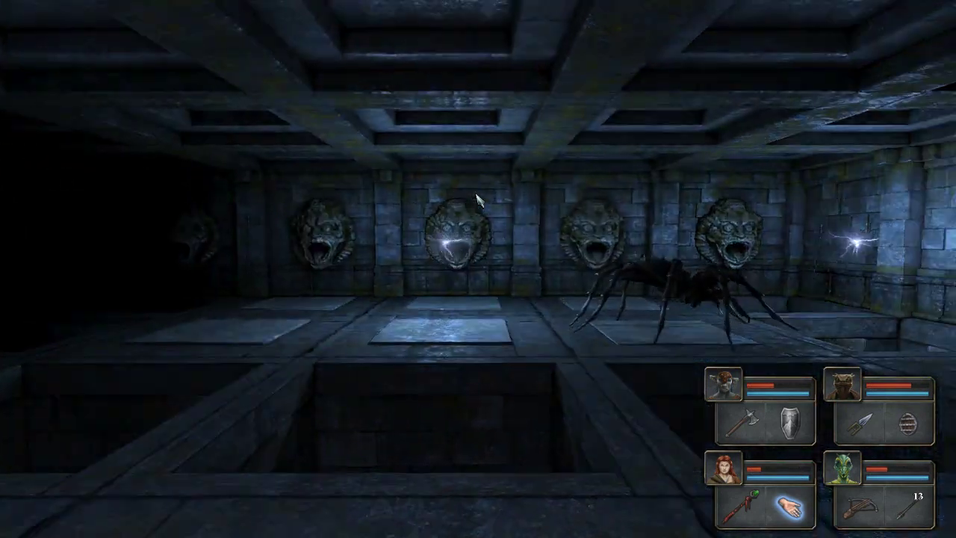
key("a")
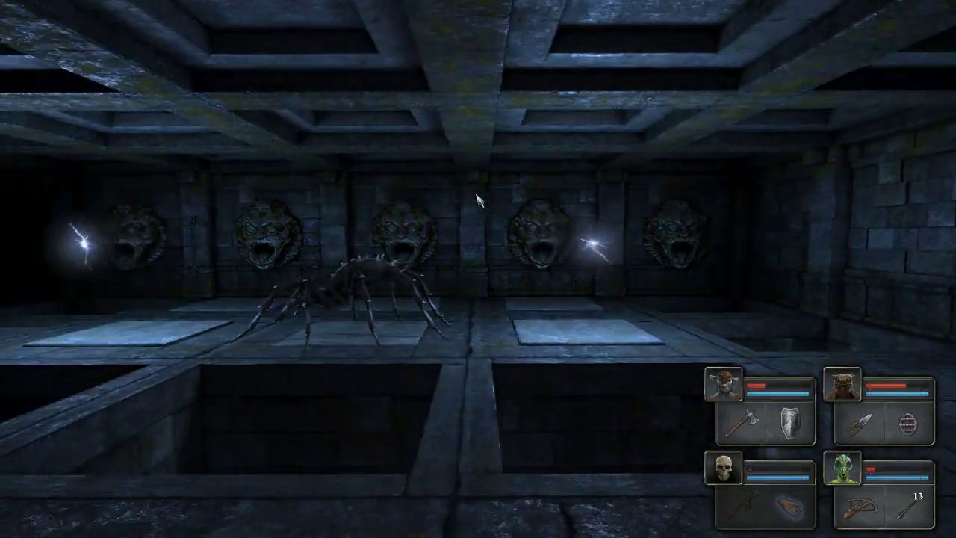
key("q")
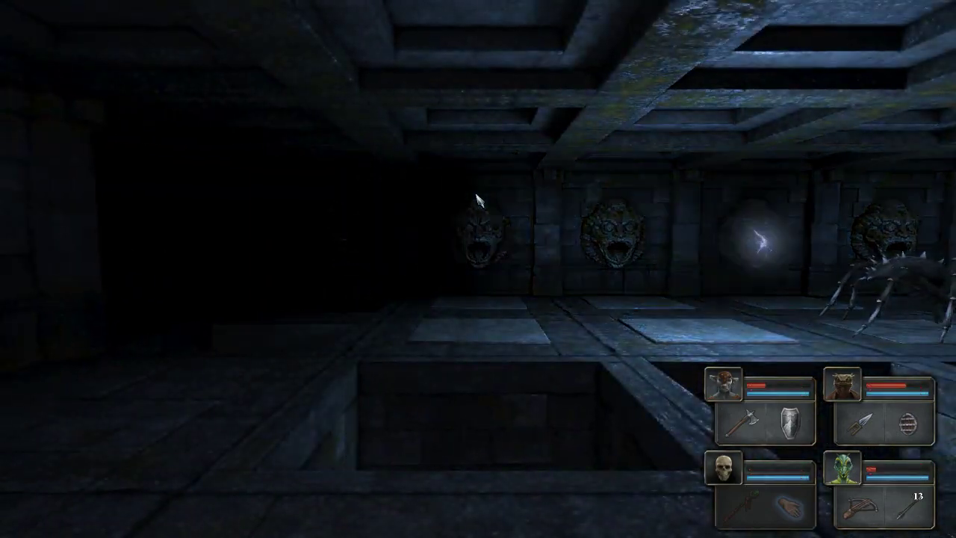
key("q")
key("w")
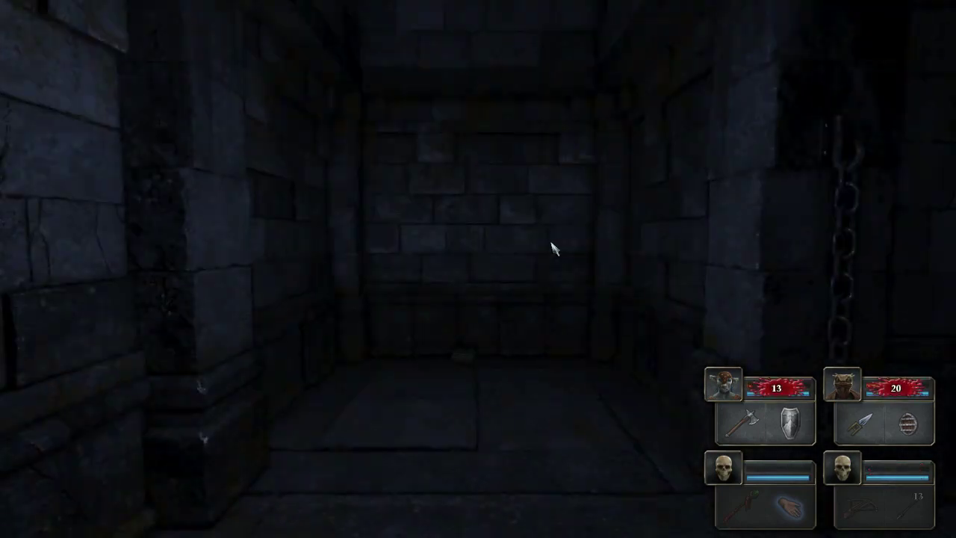
key("e")
key("w")
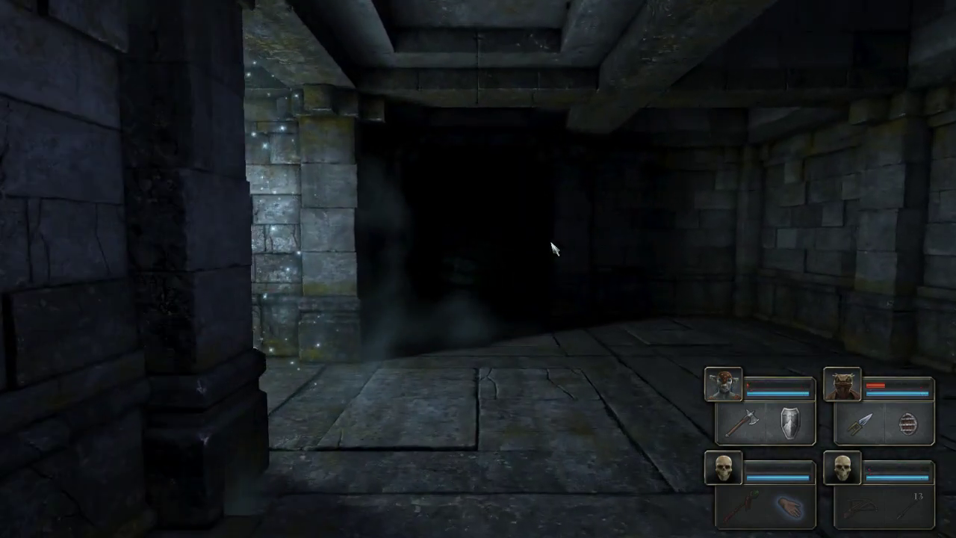
key("w")
Reload the LP 5 save from the pause menu.
key("Escape")
left_click(450, 254)
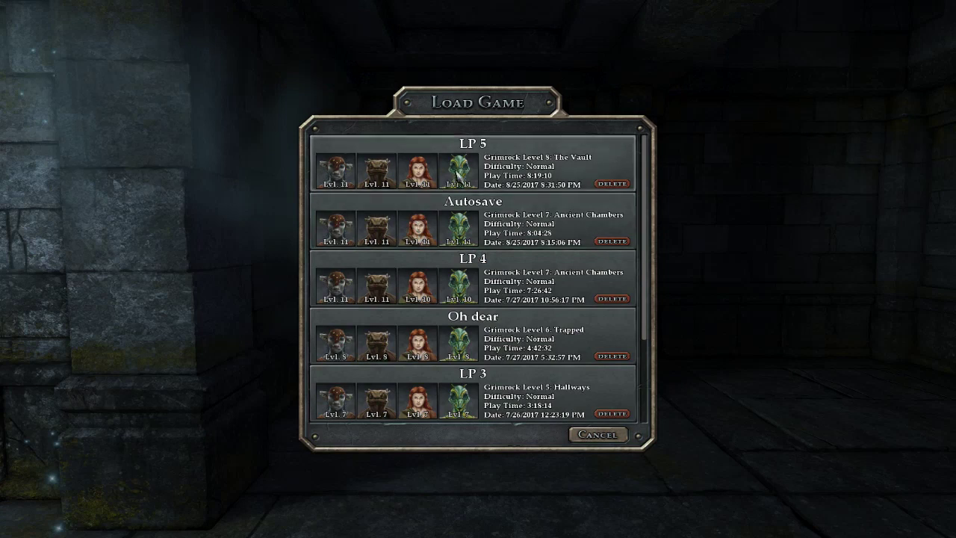
left_click(457, 173)
Open the mage's spell runes and move into the gargoyle room to face the spider.
key("w")
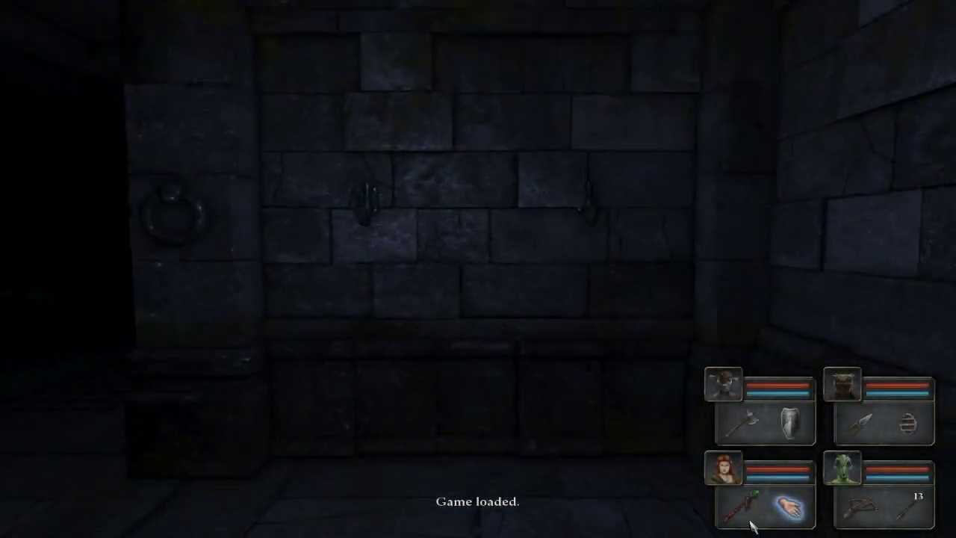
right_click(751, 526)
key("q")
key("q")
key("e")
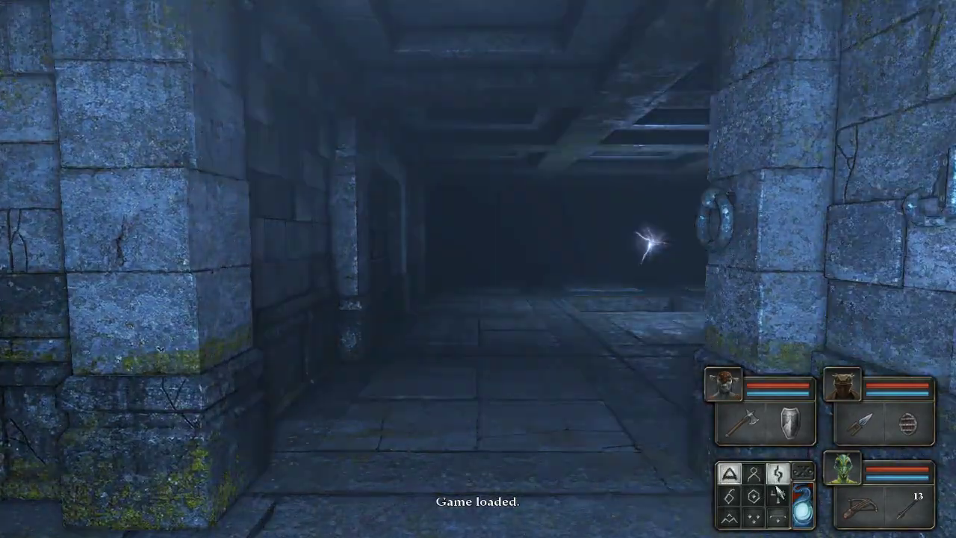
key("w")
key("w")
key("e")
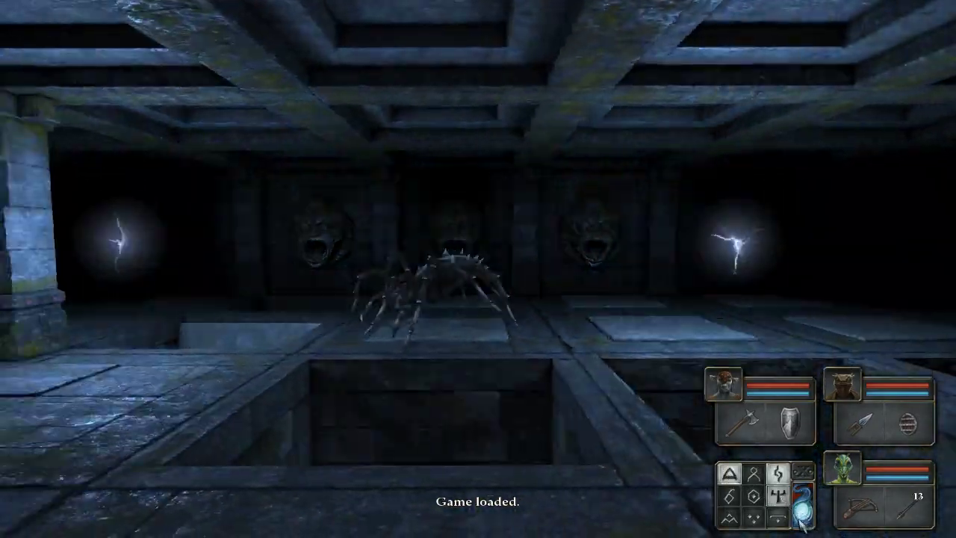
Kill the spider with fireball and ice spells, then cast a light spell.
left_click(802, 515)
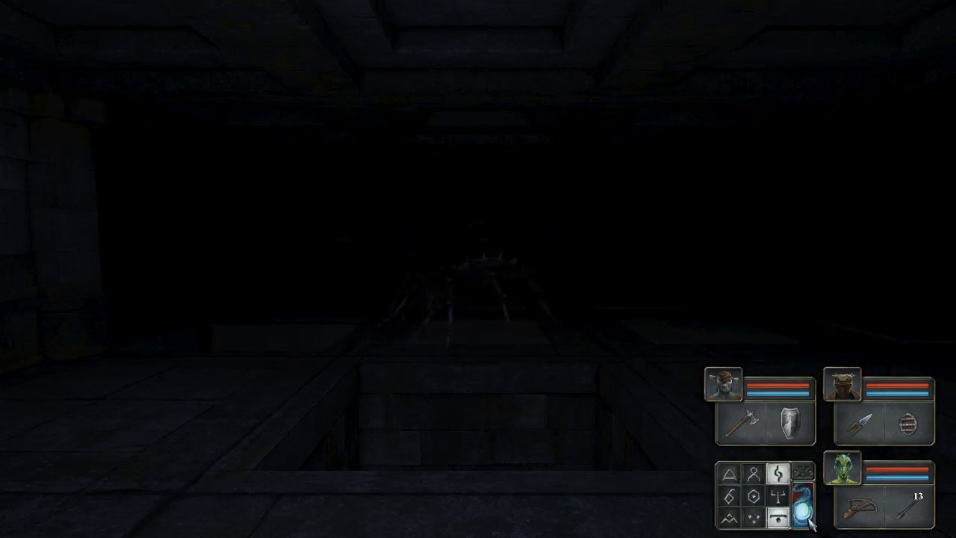
left_click(803, 515)
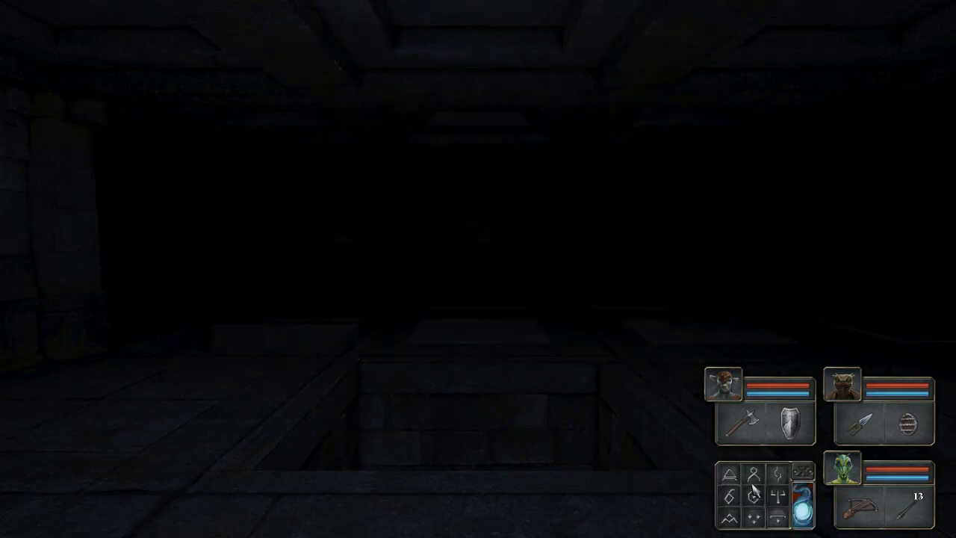
left_click(755, 496)
left_click(803, 515)
Step up to the barred grate and look around the surrounding walls.
key("q")
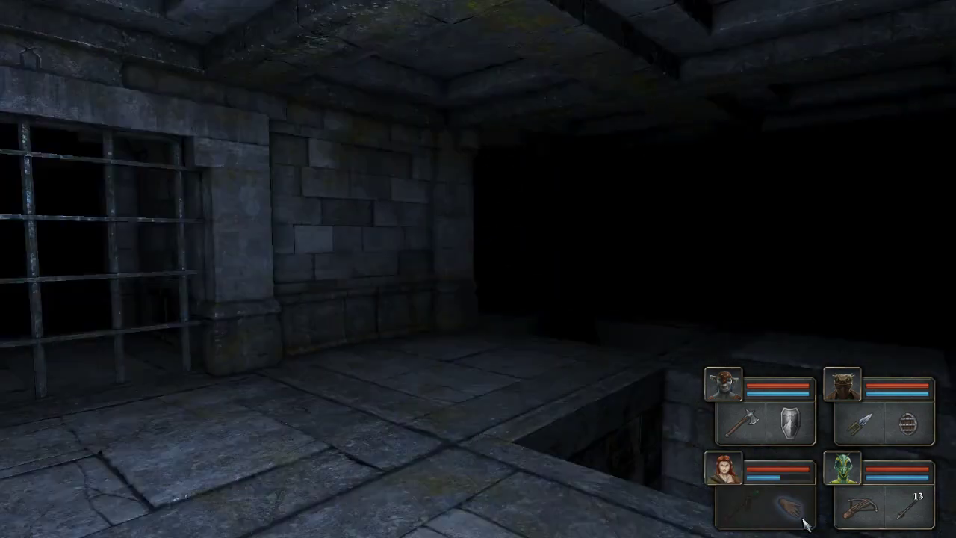
key("w")
key("q")
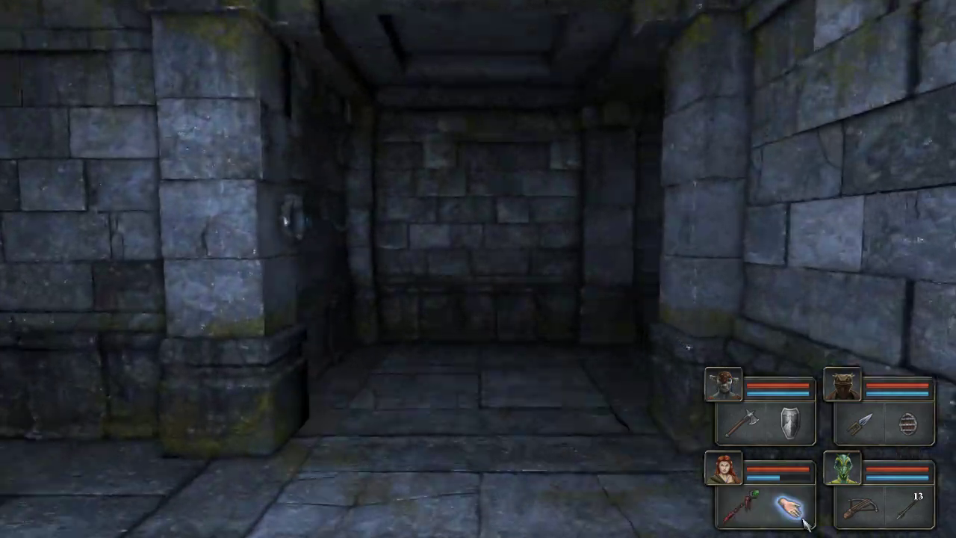
key("q")
key("q")
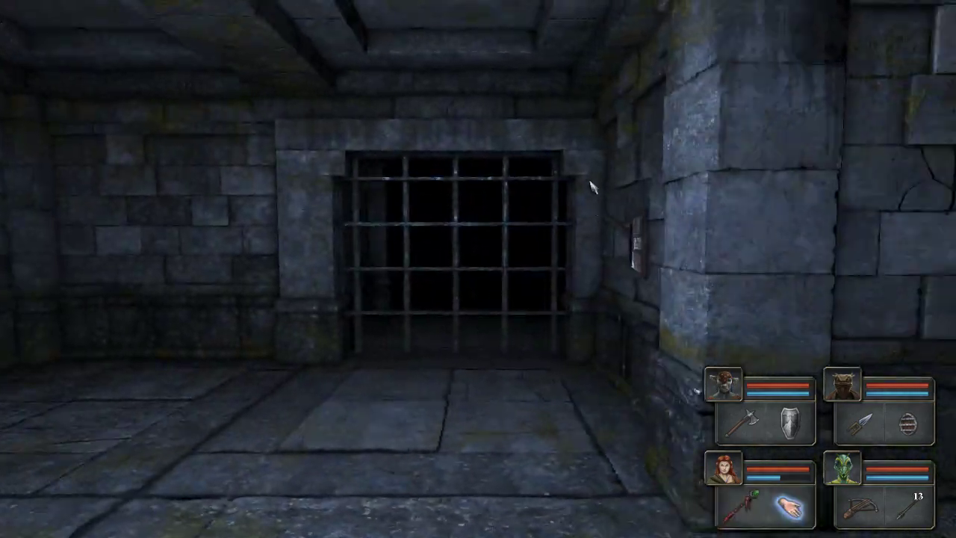
key("e")
key("q")
key("q")
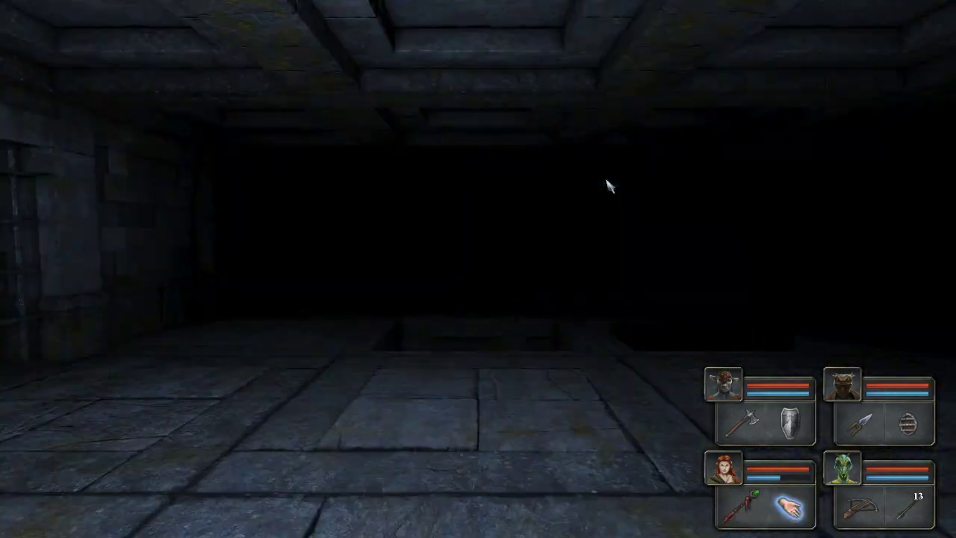
Approach the portcullis and press the wall switch beside it.
key("e")
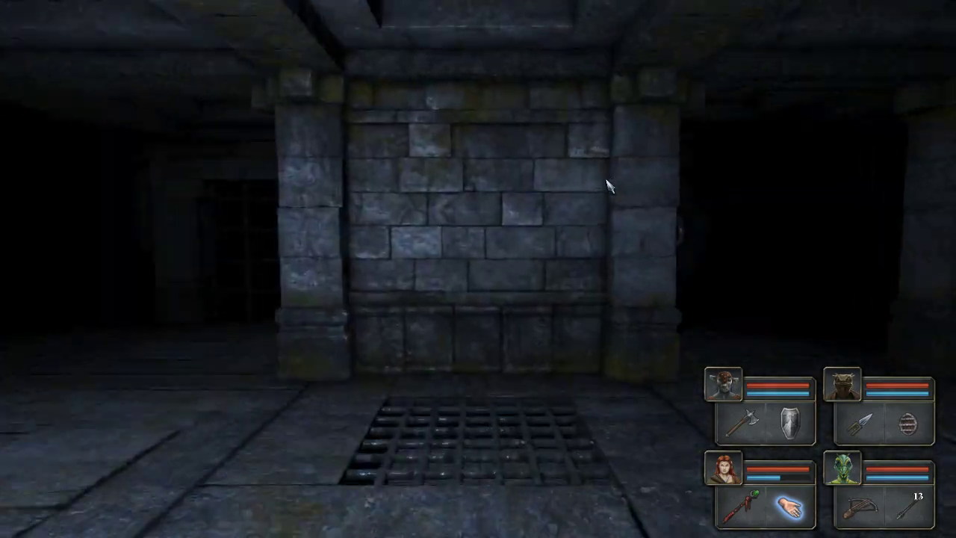
key("w")
key("q")
key("w")
key("e")
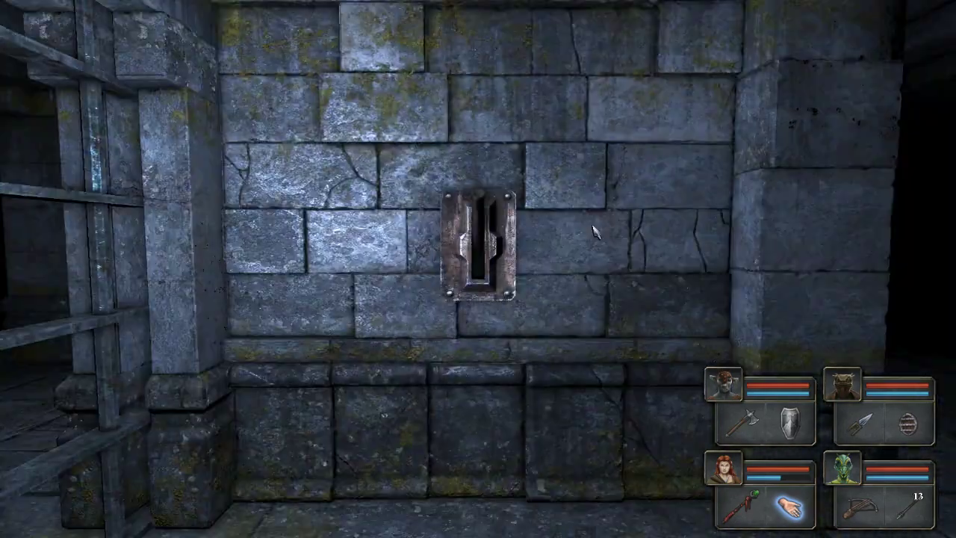
left_click(480, 243)
Turn from the switch and move into the dark pit room.
key("e")
key("e")
key("w")
key("e")
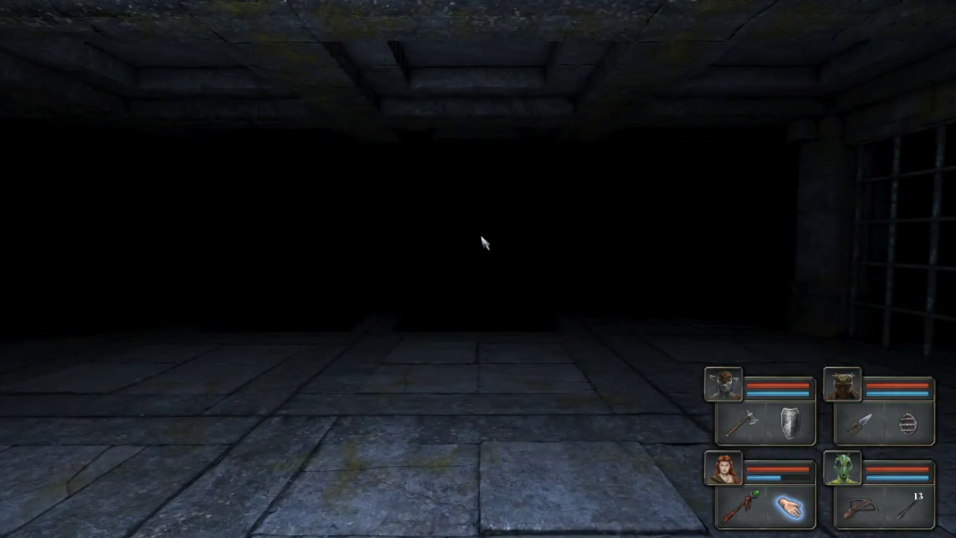
key("e")
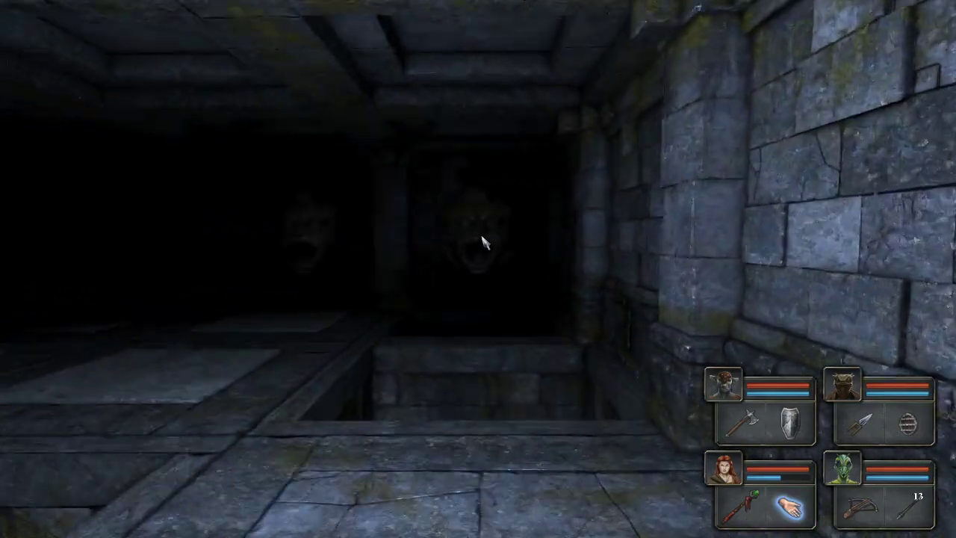
key("q")
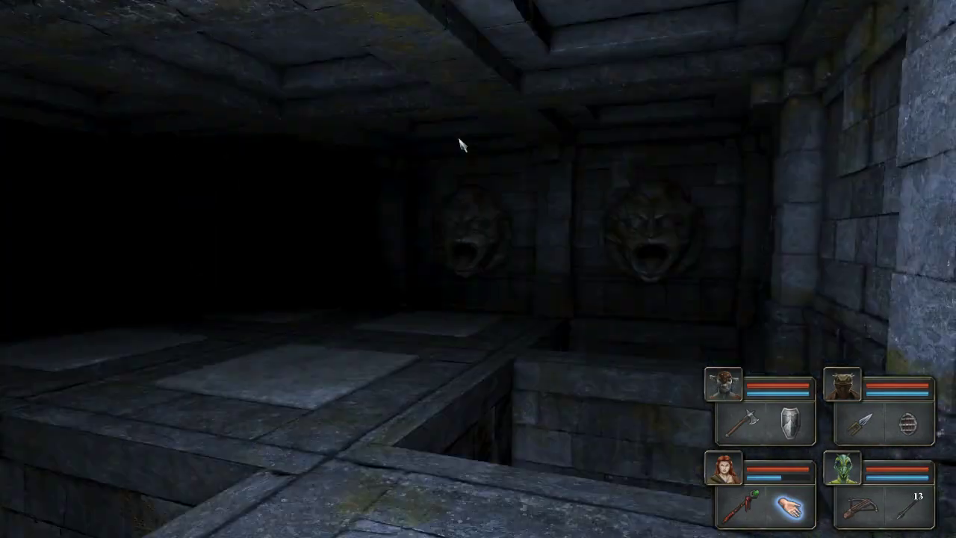
key("w")
key("w")
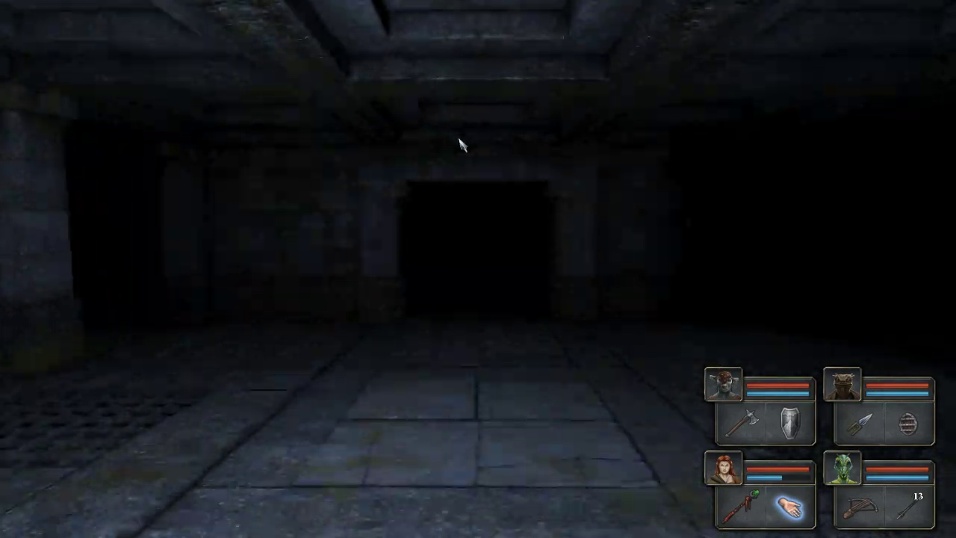
key("w")
Advance down the corridor and side passage to face the barred gate.
key("w")
key("w")
key("w")
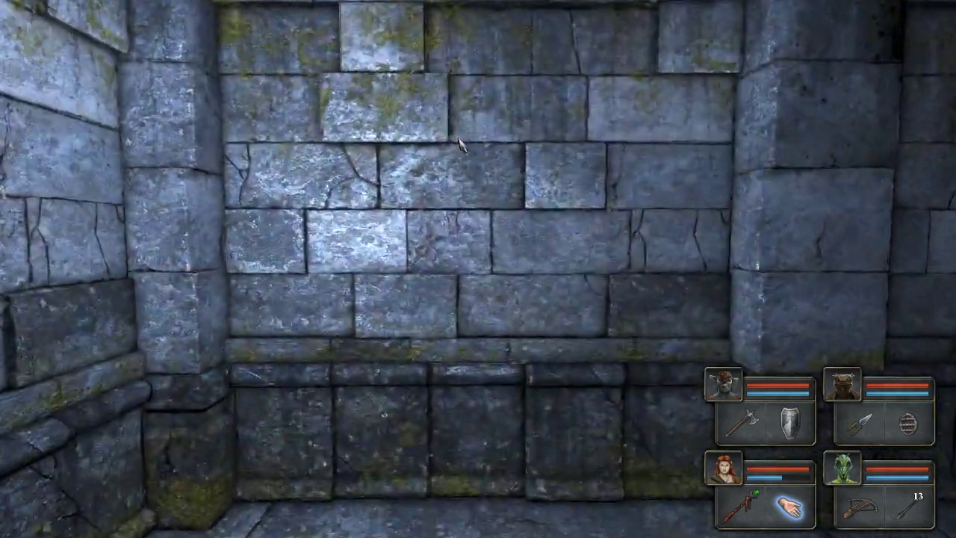
key("e")
key("w")
key("w")
key("q")
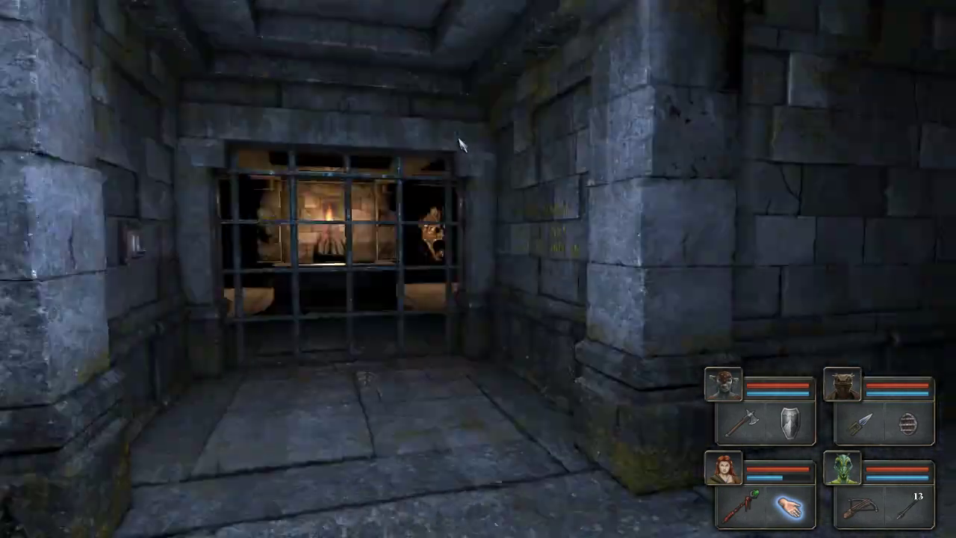
key("w")
key("e")
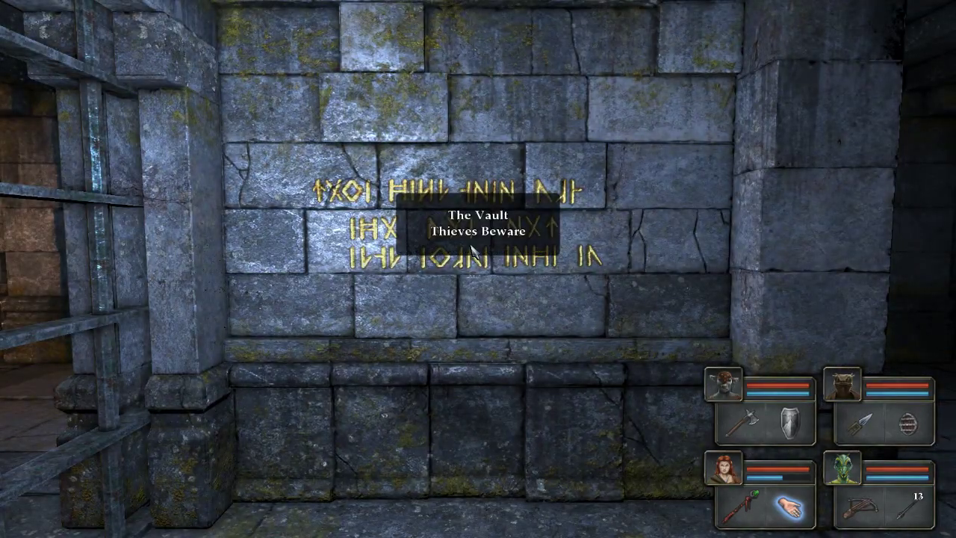
Read the rune wall, then cross the grate toward the lit gate.
key("q")
key("e")
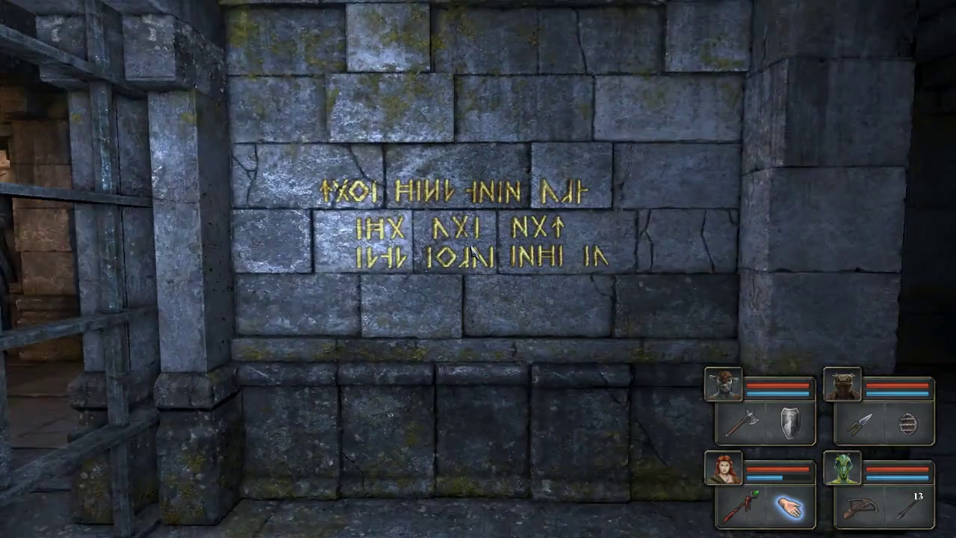
key("e")
key("w")
key("q")
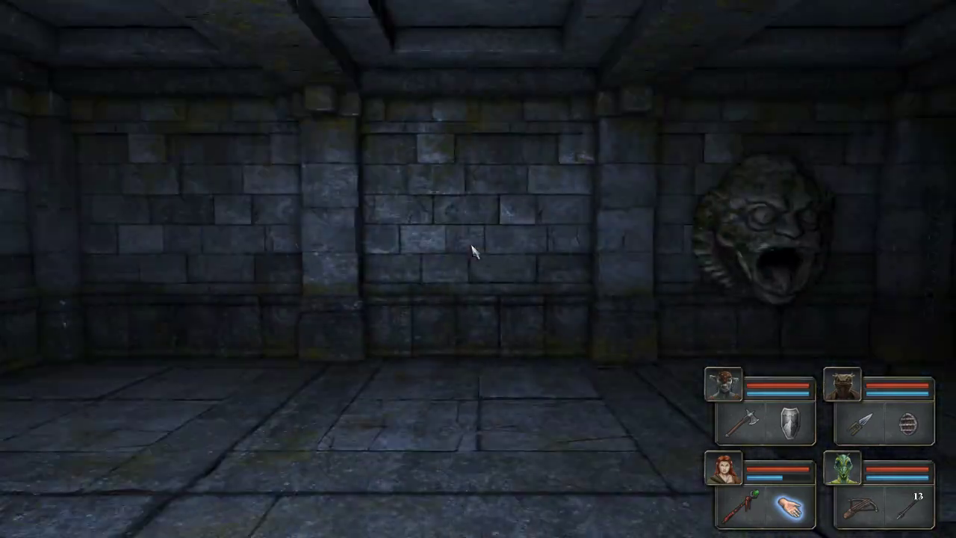
key("w")
key("e")
key("e")
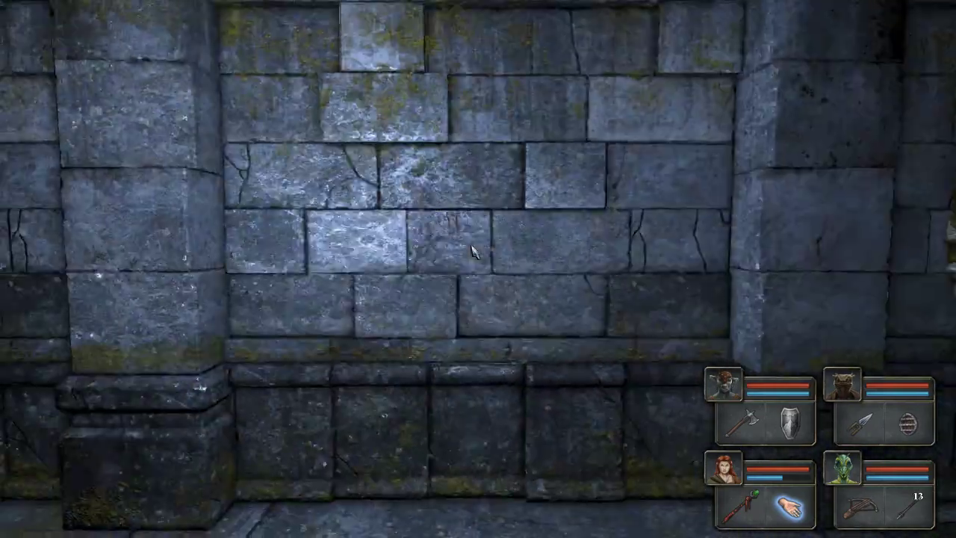
Step up to the metal slot and probe one square down the corridor.
key("q")
key("q")
key("w")
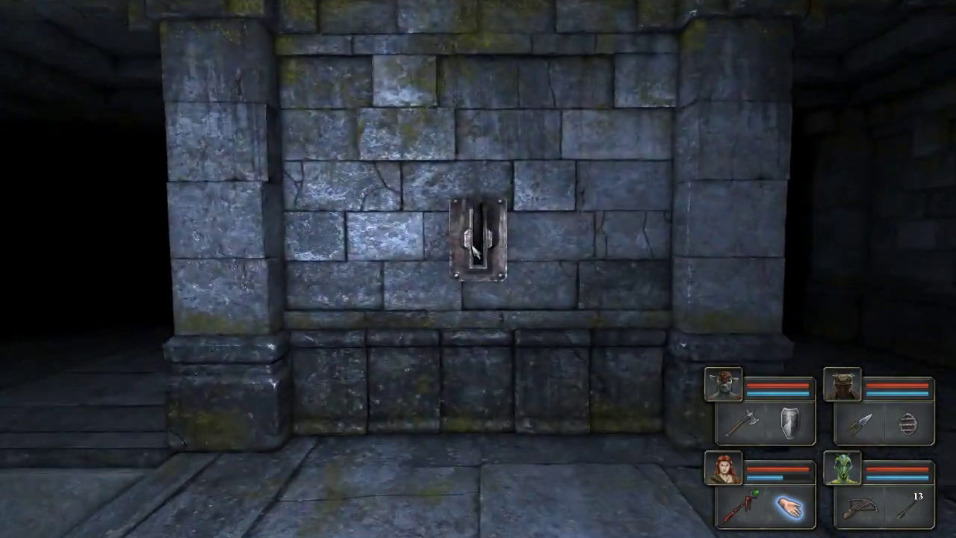
key("q")
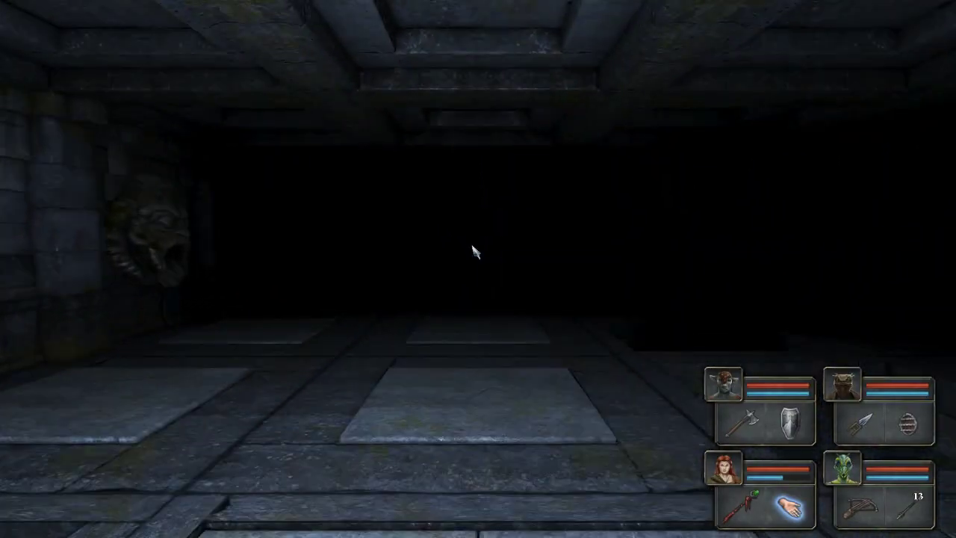
key("w")
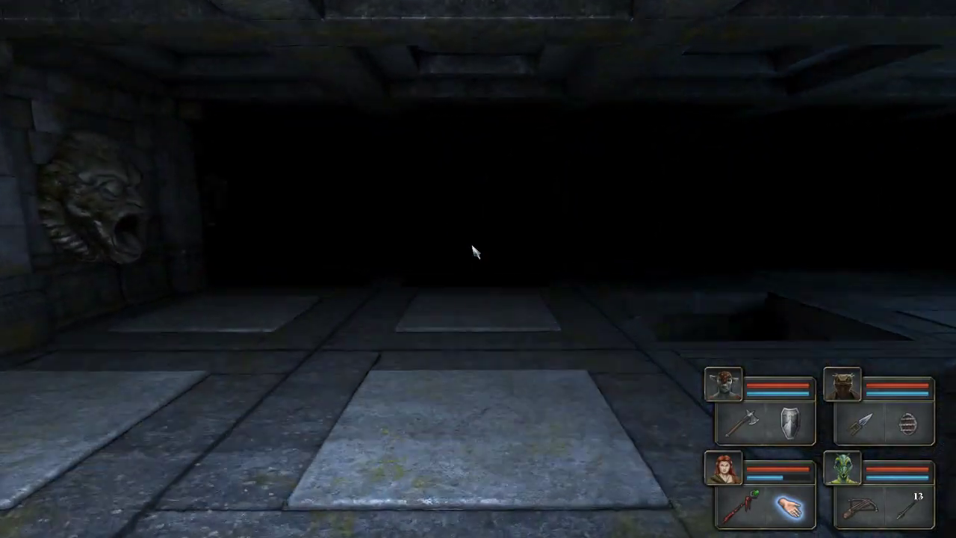
key("s")
Move along the gargoyle wall past the pit and turn toward the barred window.
key("q")
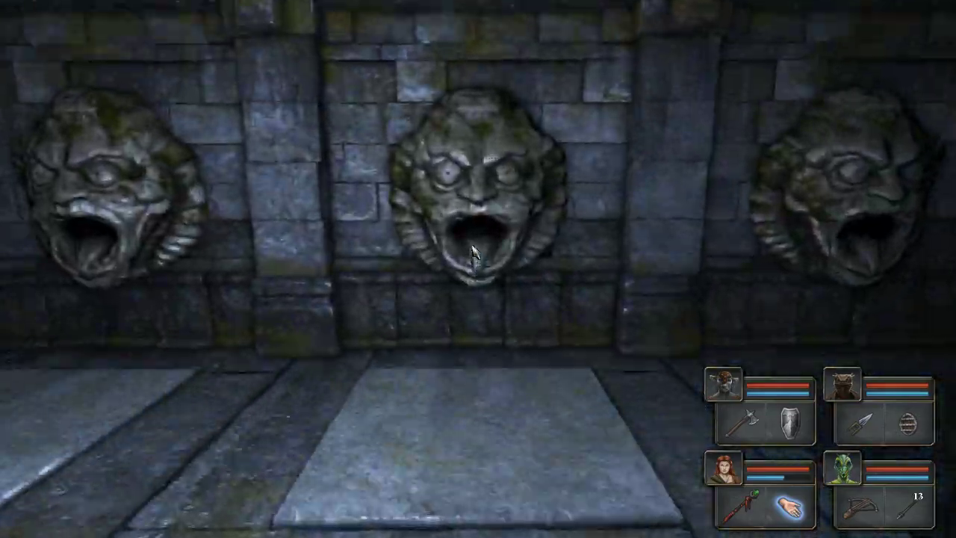
key("q")
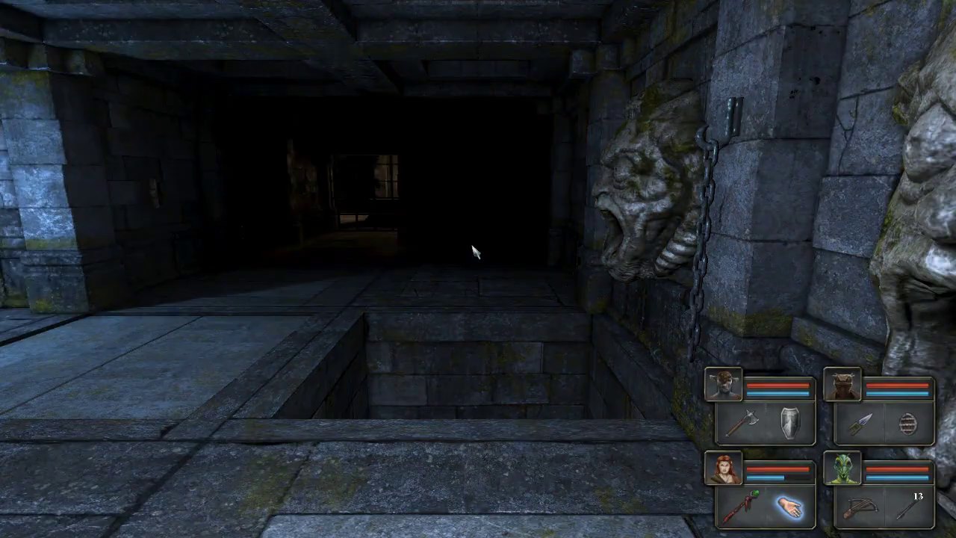
key("a")
key("s")
key("w")
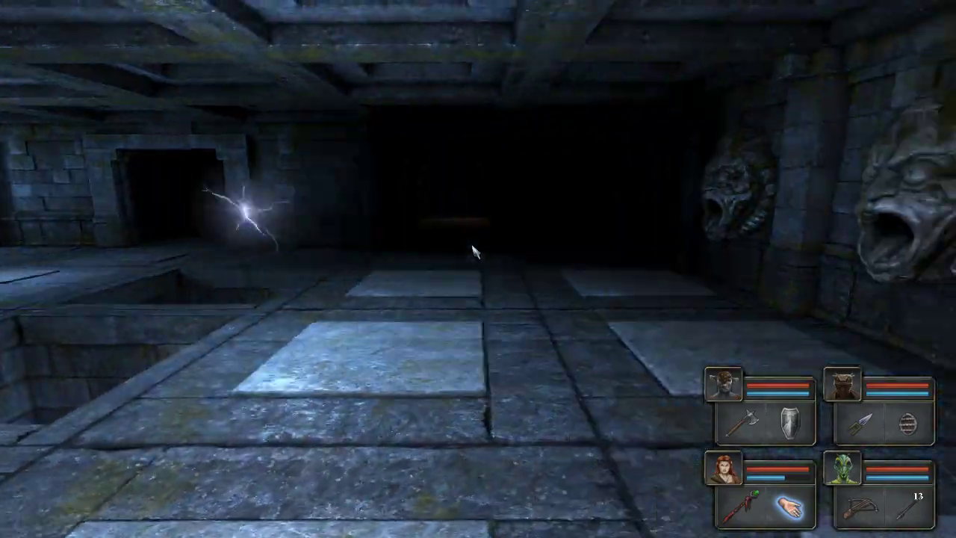
key("w")
key("q")
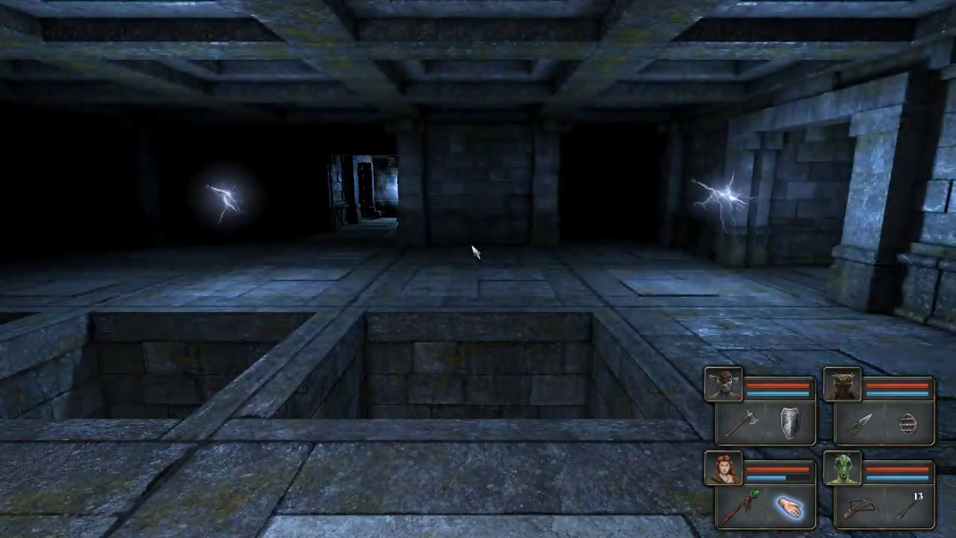
key("e")
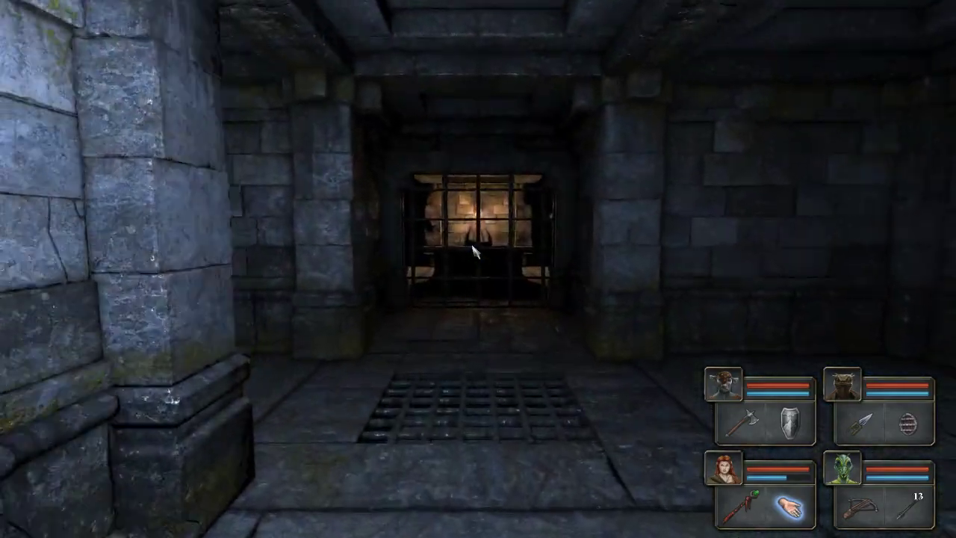
Step onto the floor grate and save the game over LP 5.
key("w")
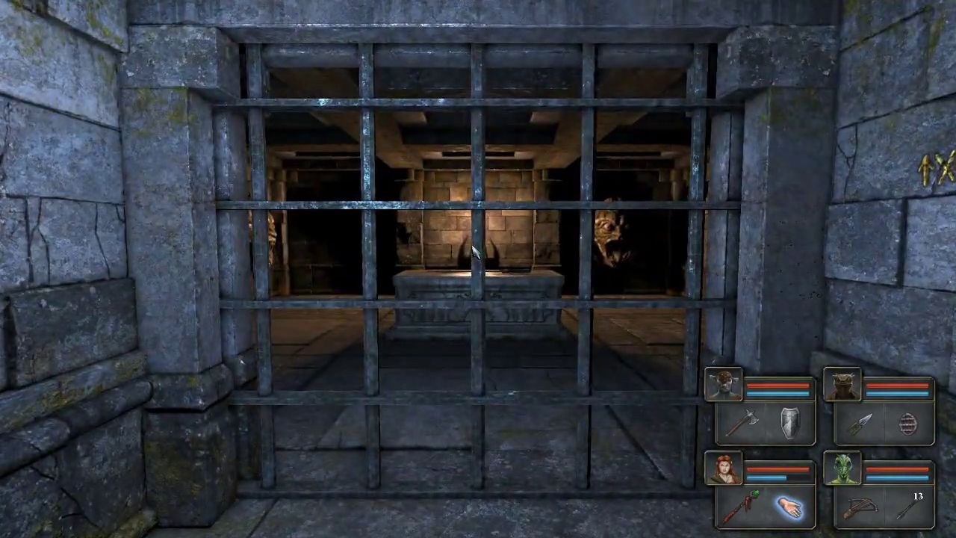
key("Escape")
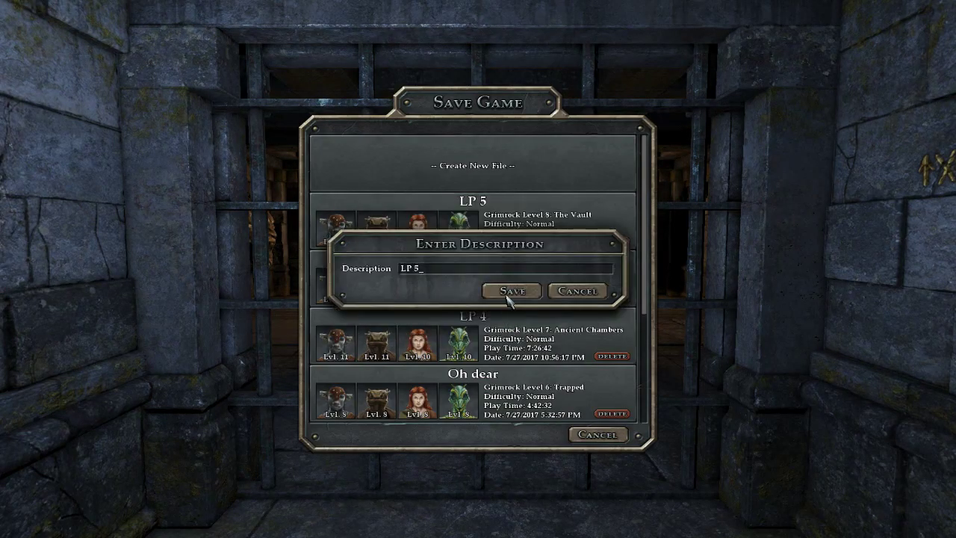
left_click(508, 295)
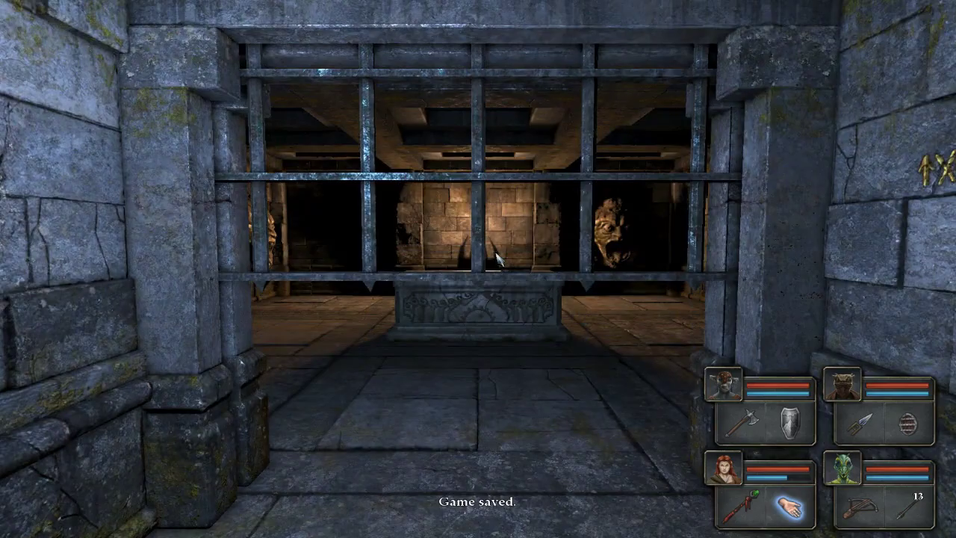
Walk into the altar room and examine the carved face wall and statue alcove.
key("w")
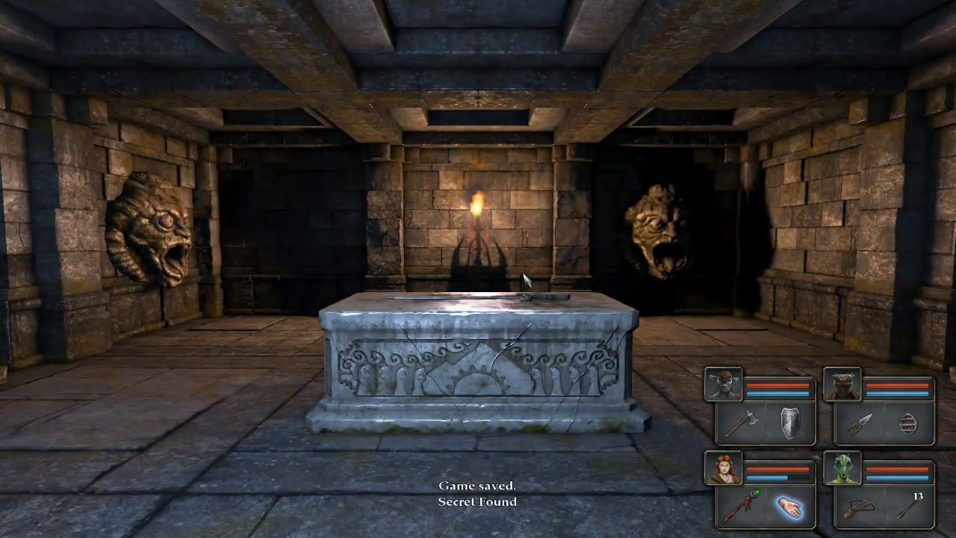
key("e")
key("q")
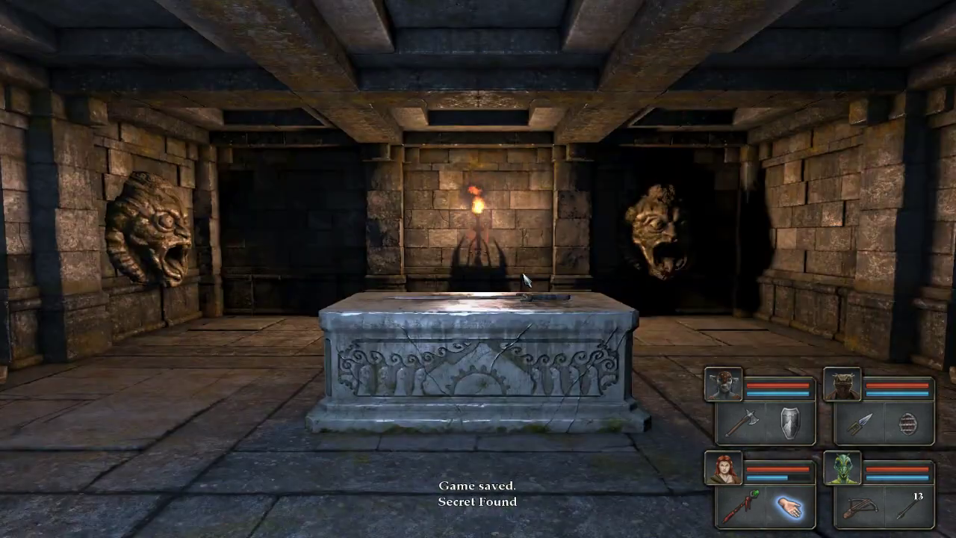
key("q")
key("w")
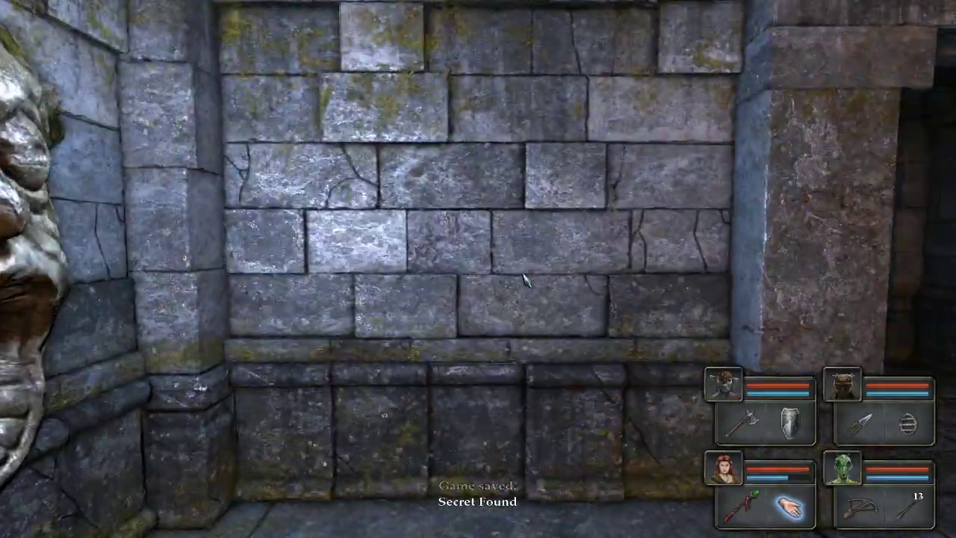
key("q")
key("s")
key("s")
key("w")
key("e")
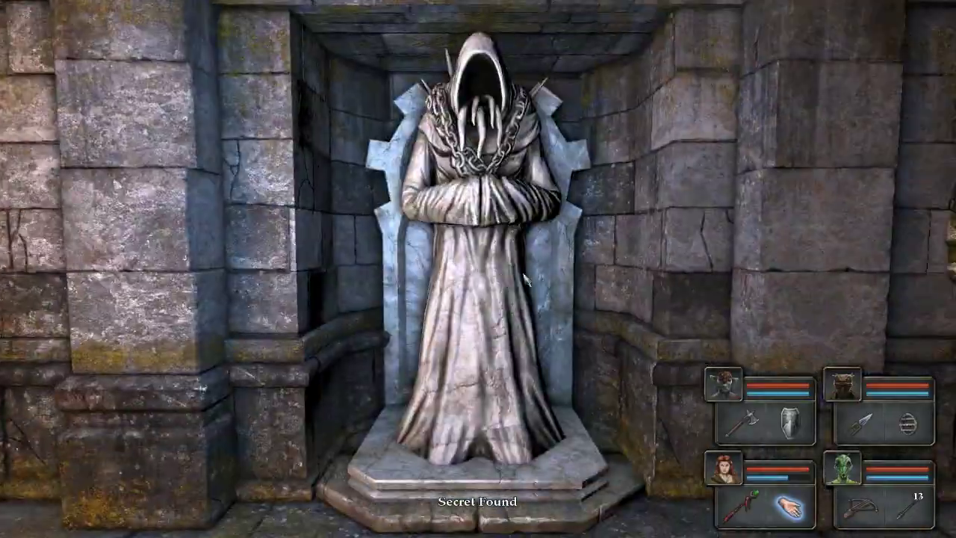
Sidestep past the carved face to stand facing the small statue's alcove.
key("q")
key("q")
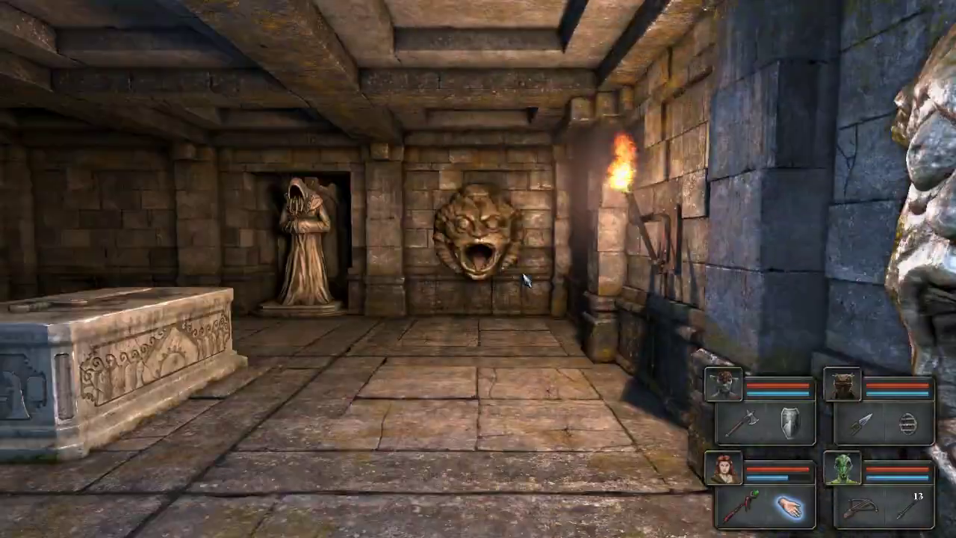
key("w")
key("s")
key("e")
key("a")
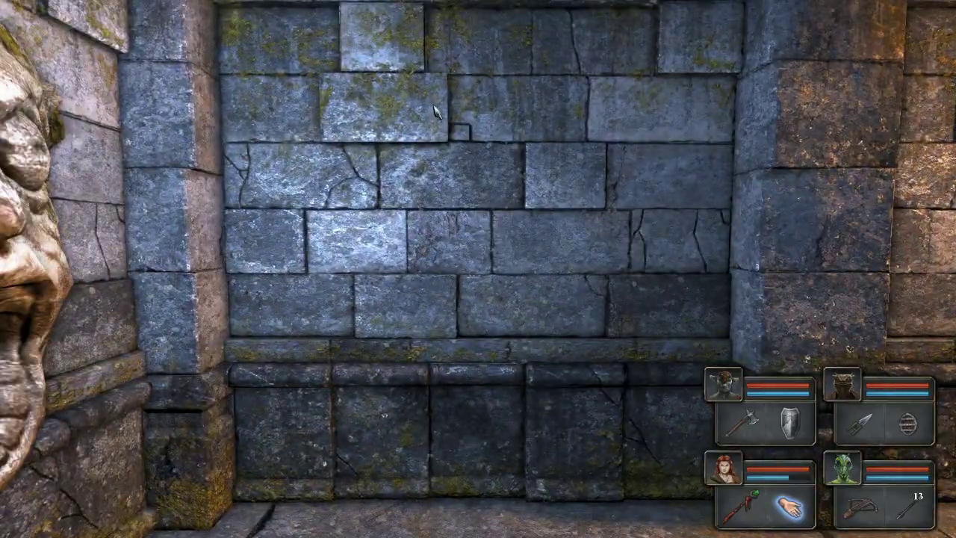
key("e")
key("e")
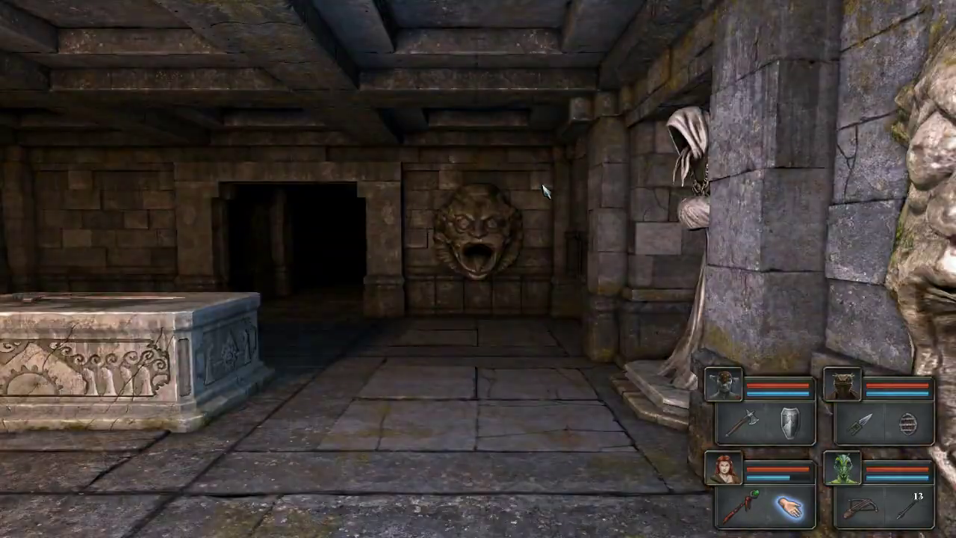
key("w")
key("w")
key("e")
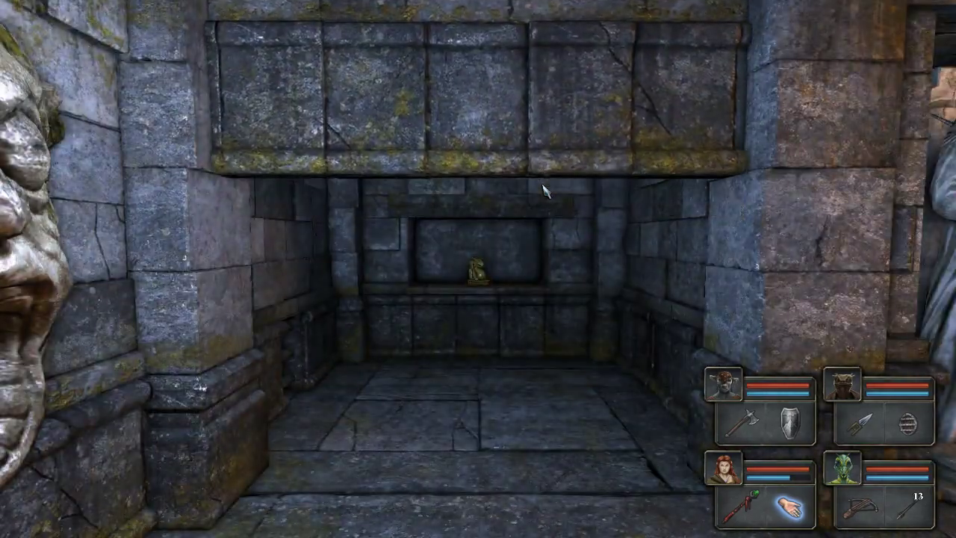
key("w")
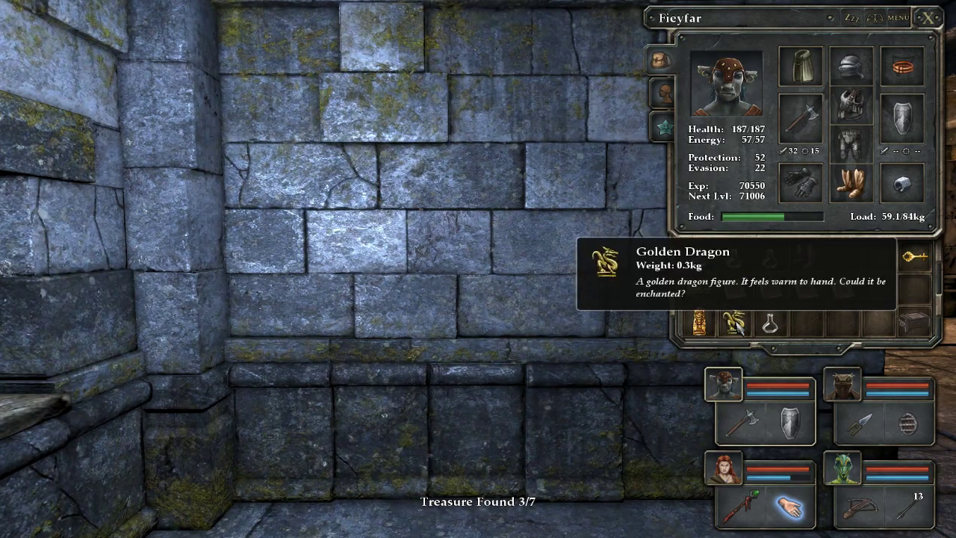
Close Fieyfar's inventory and walk past the carved face to the altar.
key("q")
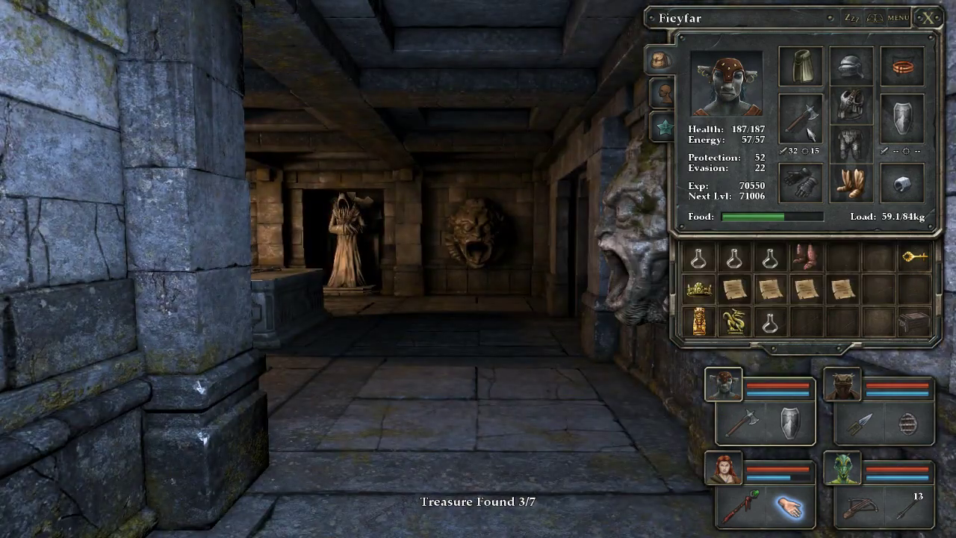
left_click(939, 19)
key("e")
key("e")
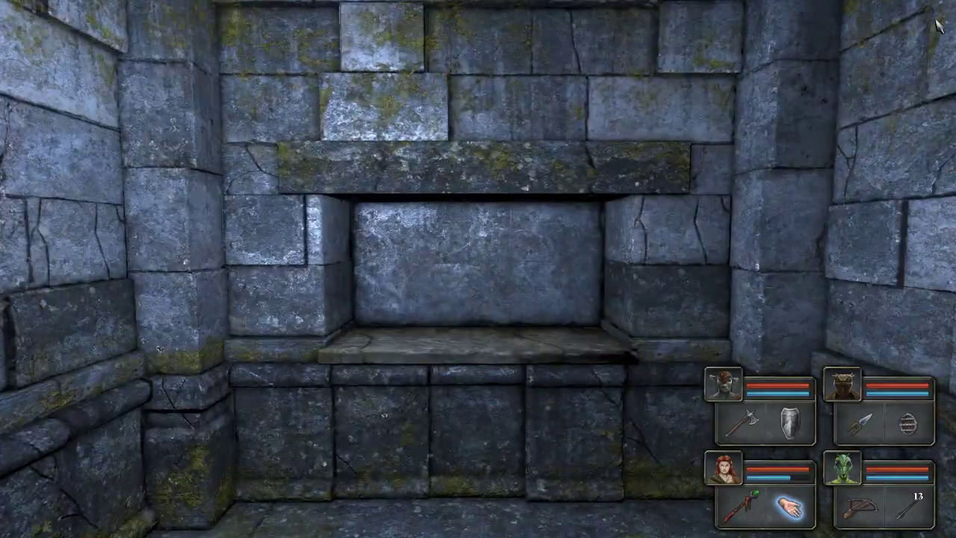
key("e")
key("e")
key("w")
key("w")
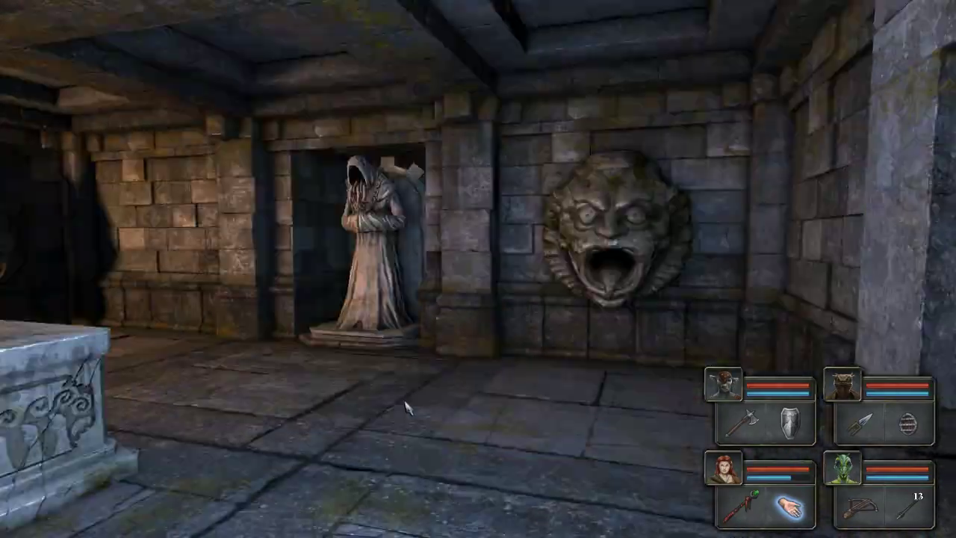
key("q")
Take the sword from the altar, return The Dismantler, and pick up Fieyfar's Chitin Boots.
left_click(493, 296)
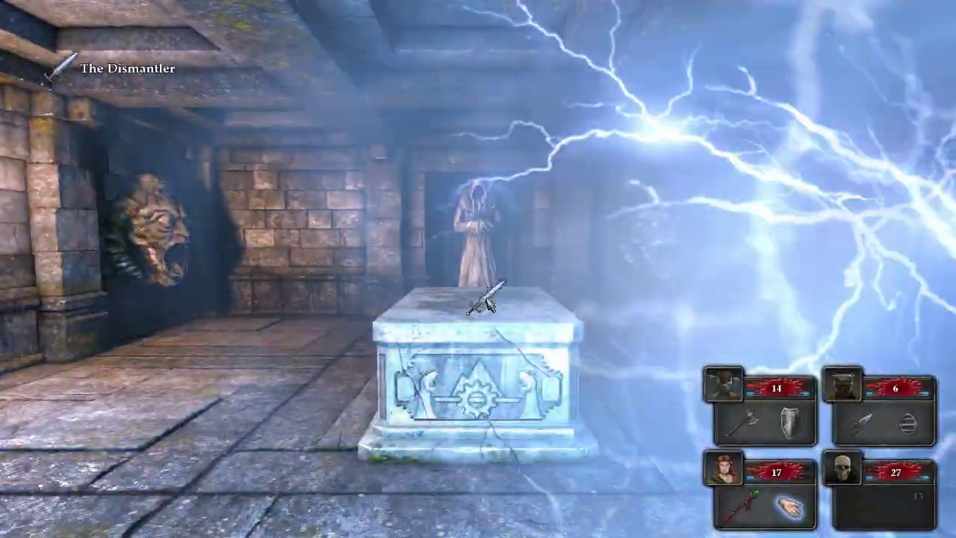
left_click(489, 295)
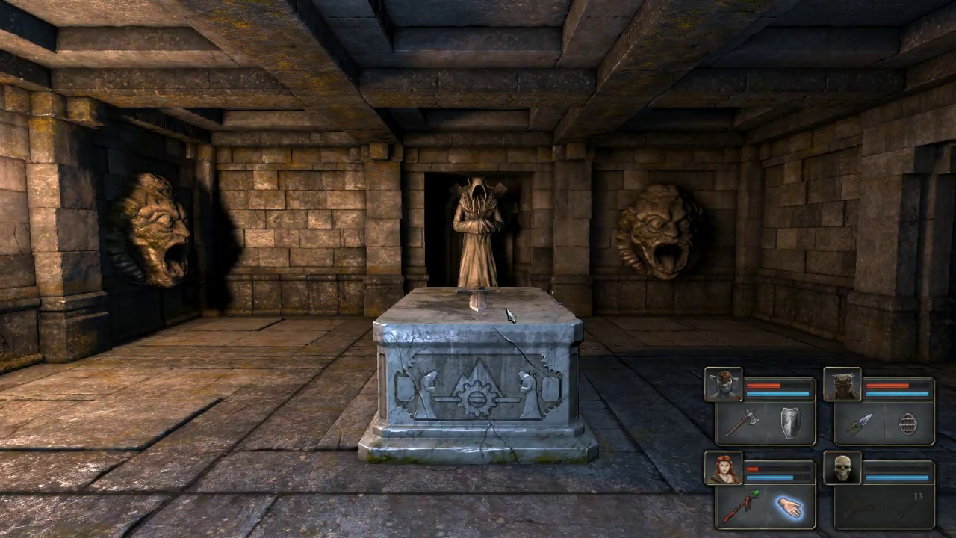
key("d")
key("a")
left_click(737, 394)
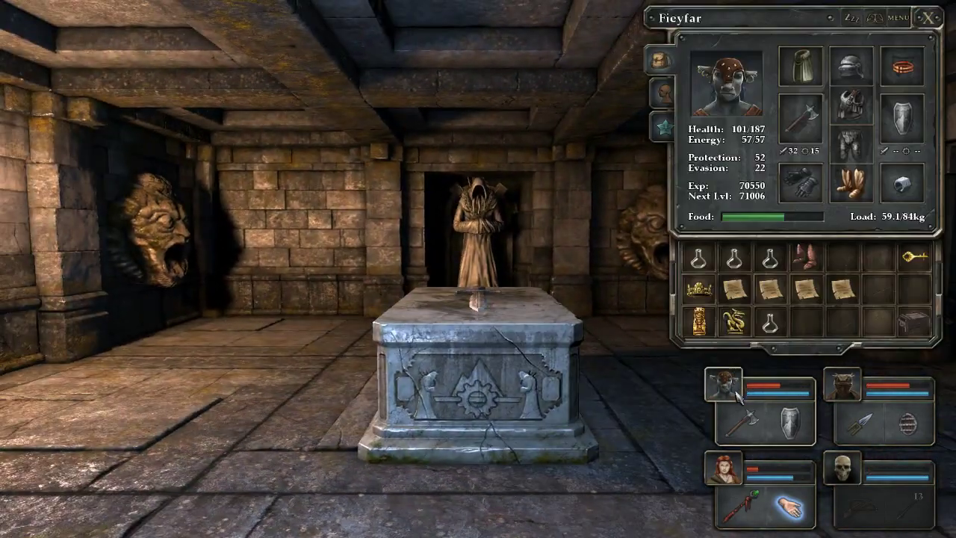
left_click(805, 257)
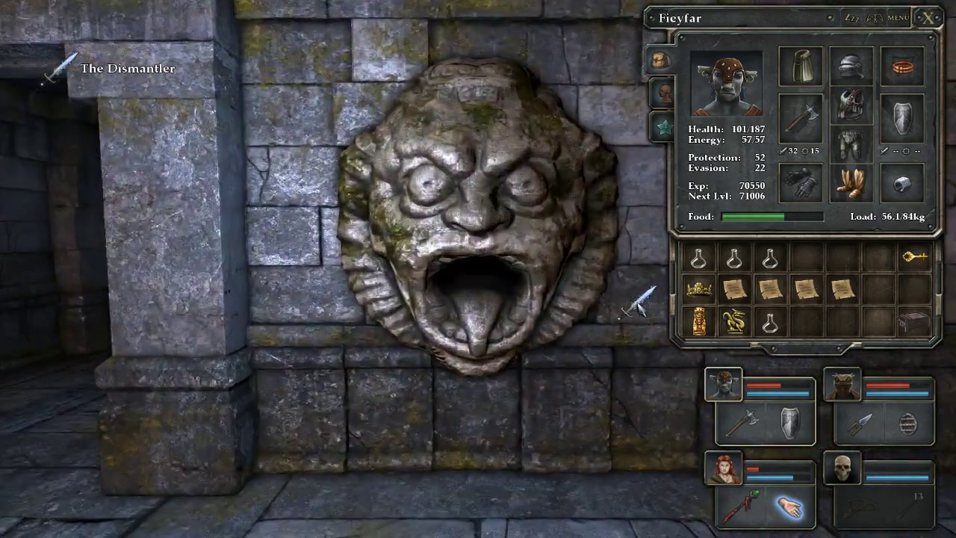
key("s")
Stow The Dismantler in the inventory and load the earlier save.
left_click(821, 268)
key("Escape")
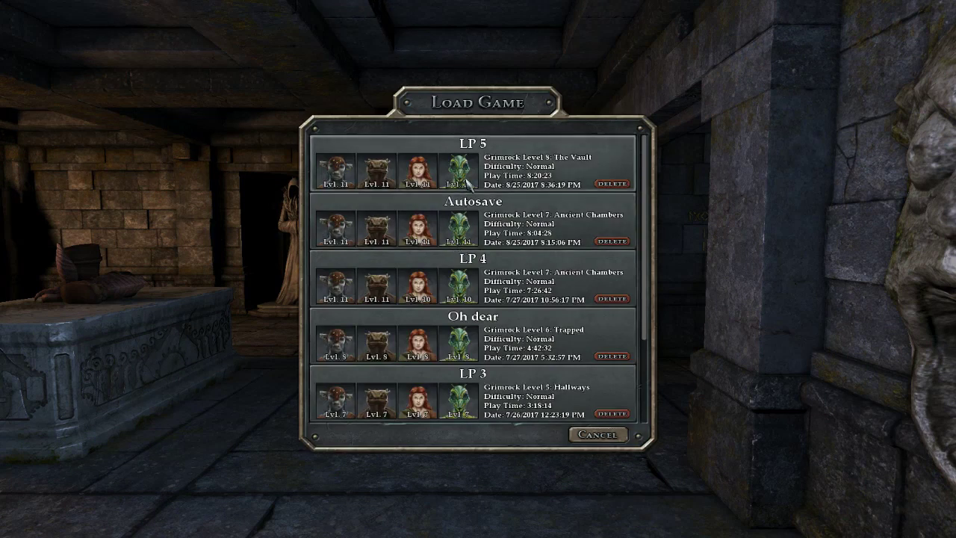
left_click(467, 185)
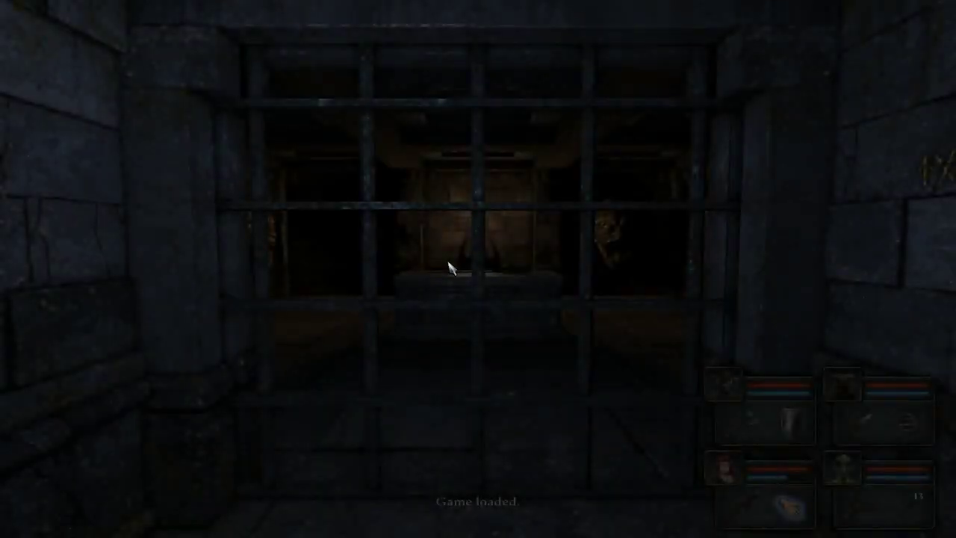
Press the wall button to raise the gate, open Fieyfar's inventory, and walk through.
key("e")
key("e")
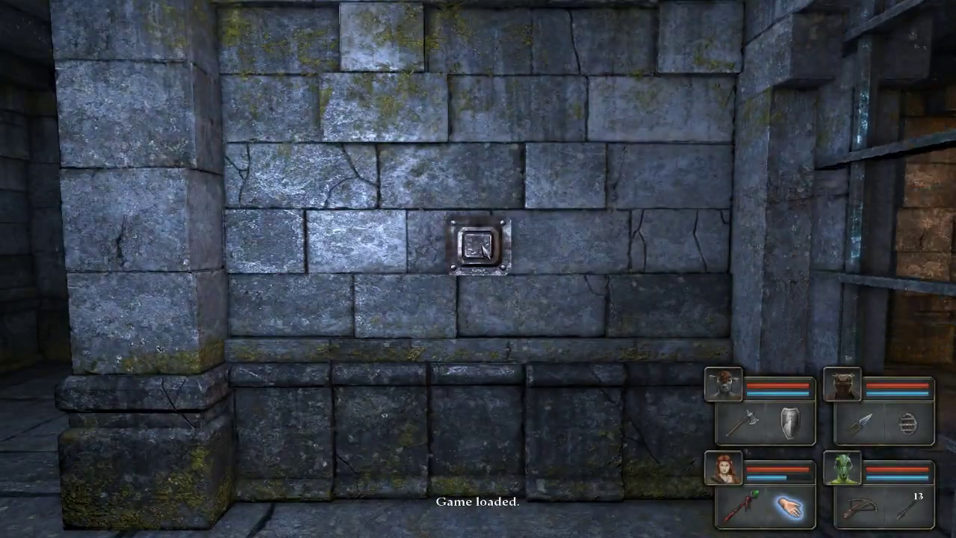
left_click(484, 246)
key("e")
left_click(720, 384)
key("w")
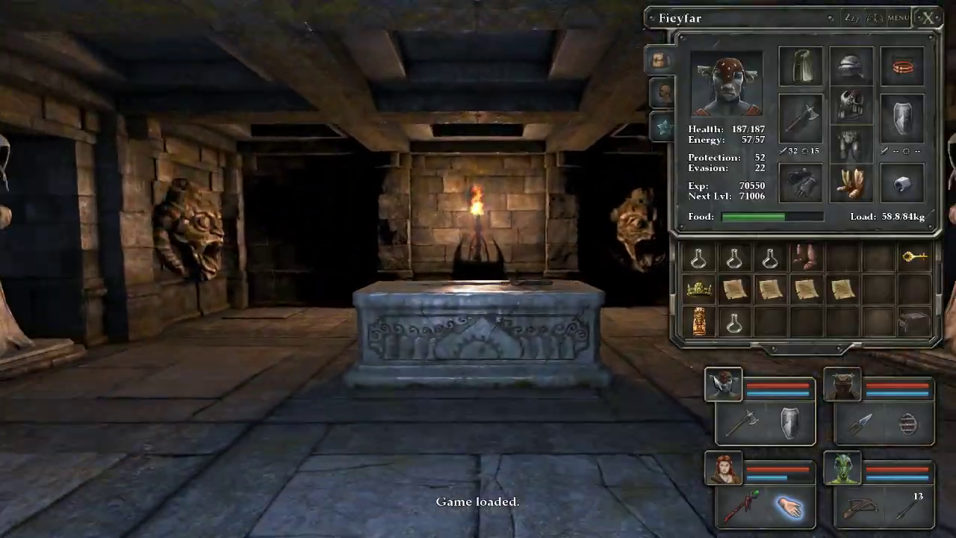
key("a")
Move deeper into the temple, looking between the carved face and hooded statue.
key("q")
key("q")
key("w")
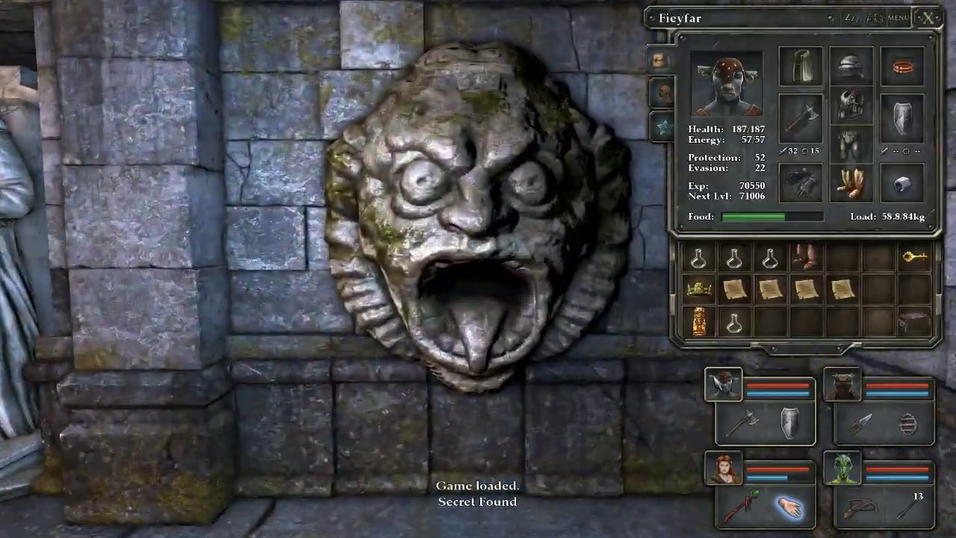
key("q")
key("e")
key("s")
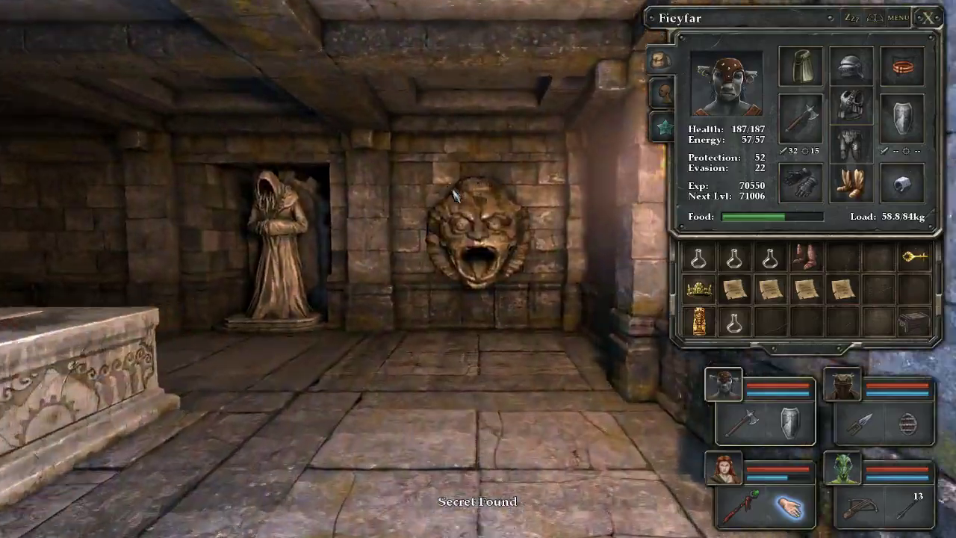
key("w")
Turn into the torch-lit side passage and reach the golden item's alcove.
key("e")
key("e")
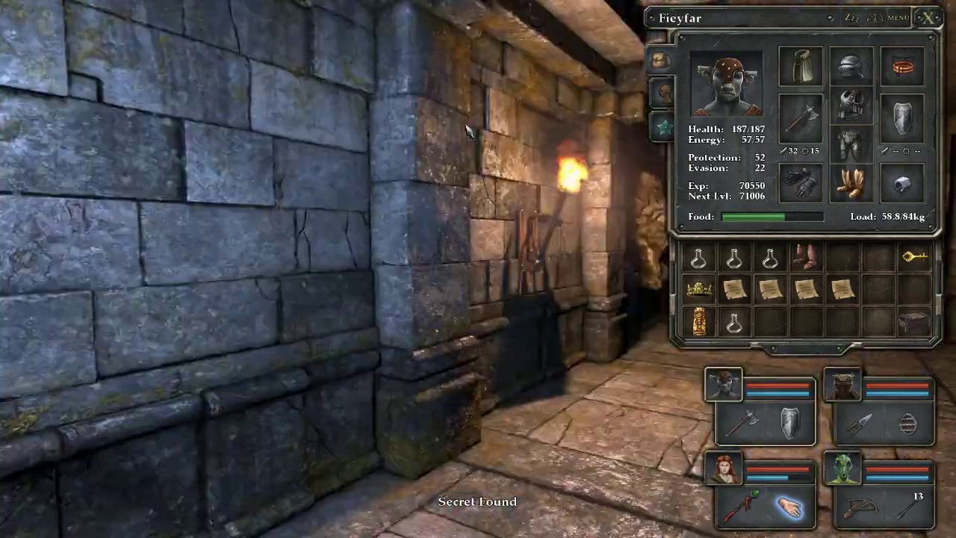
key("w")
key("w")
key("e")
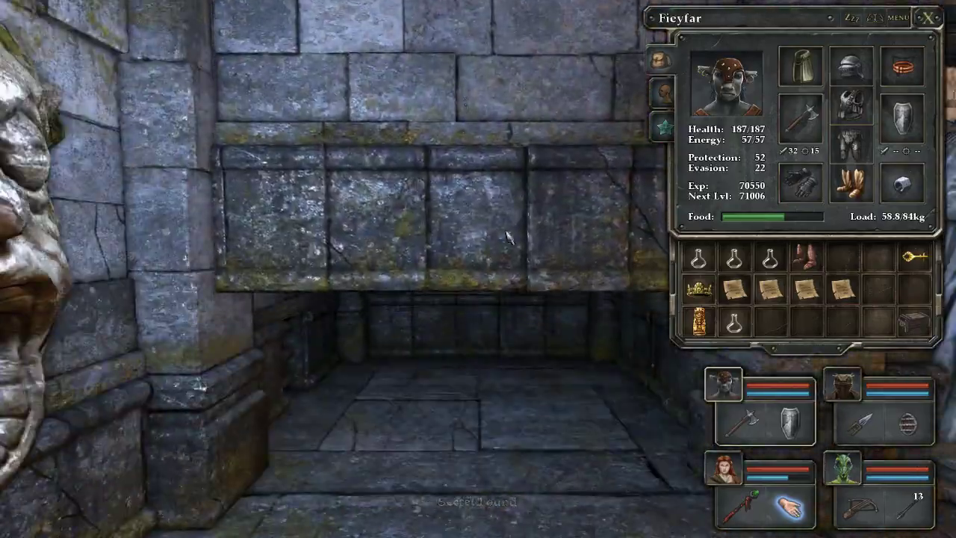
key("w")
key("w")
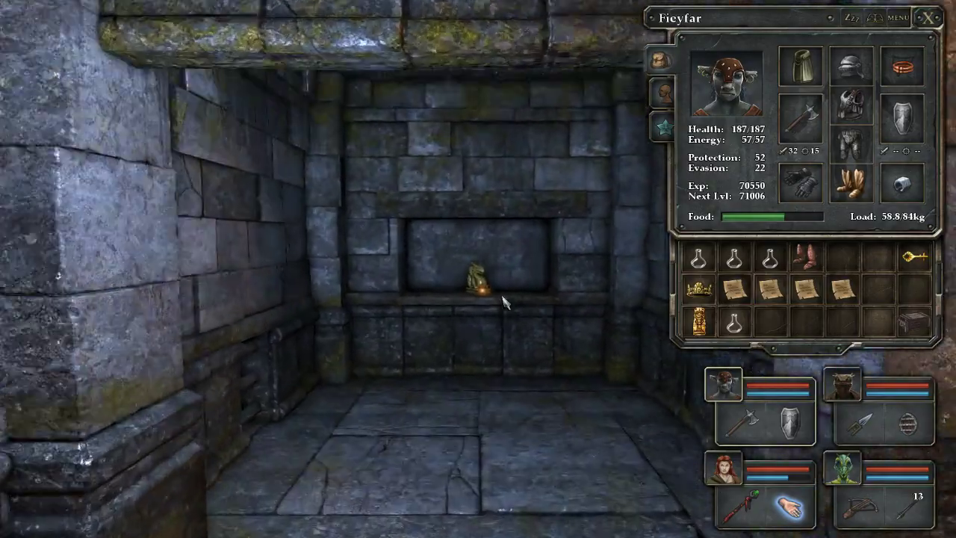
Take the golden dragon and rearrange the flask, Chitin Boots and The Dismantler.
left_click(502, 301)
key("q")
left_click(734, 321)
key("w")
left_click(769, 323)
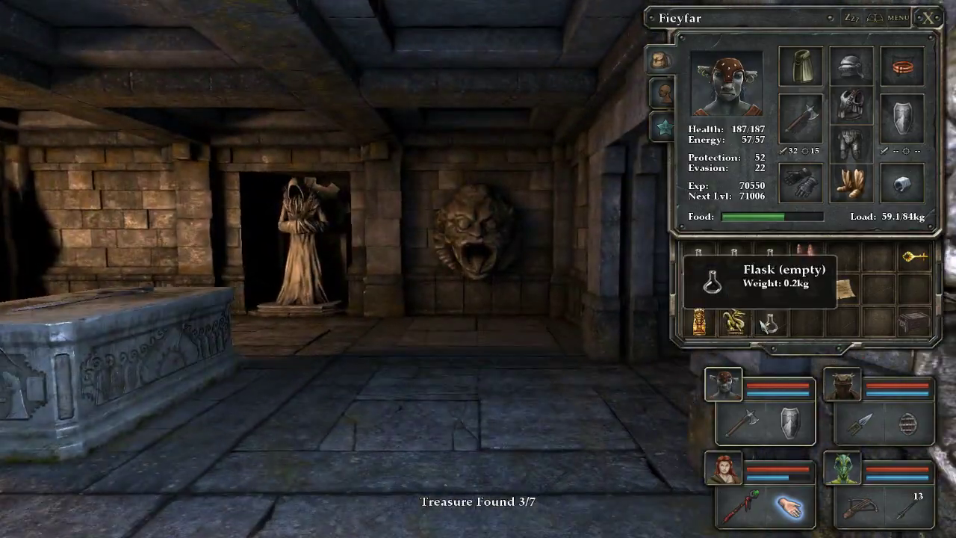
key("q")
left_click(851, 183)
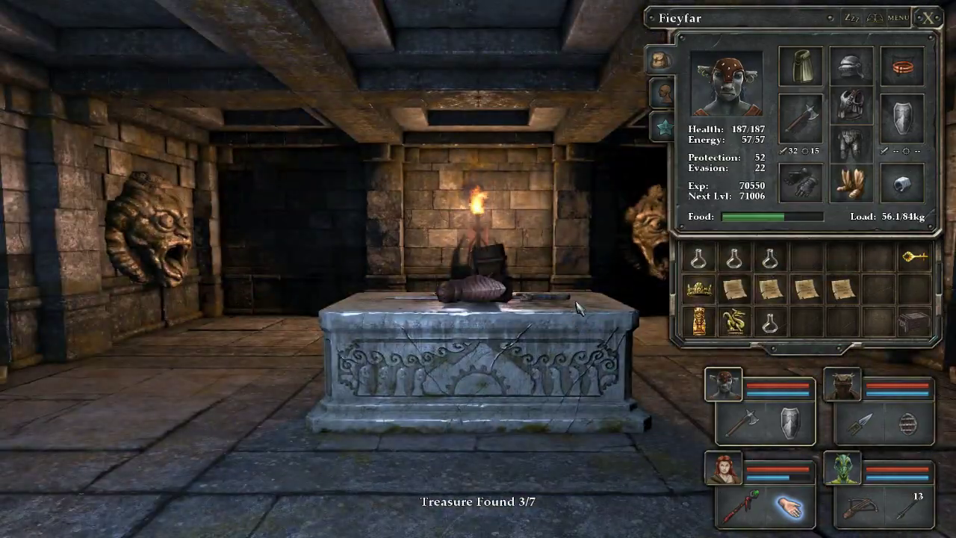
key("e")
key("e")
left_click(806, 260)
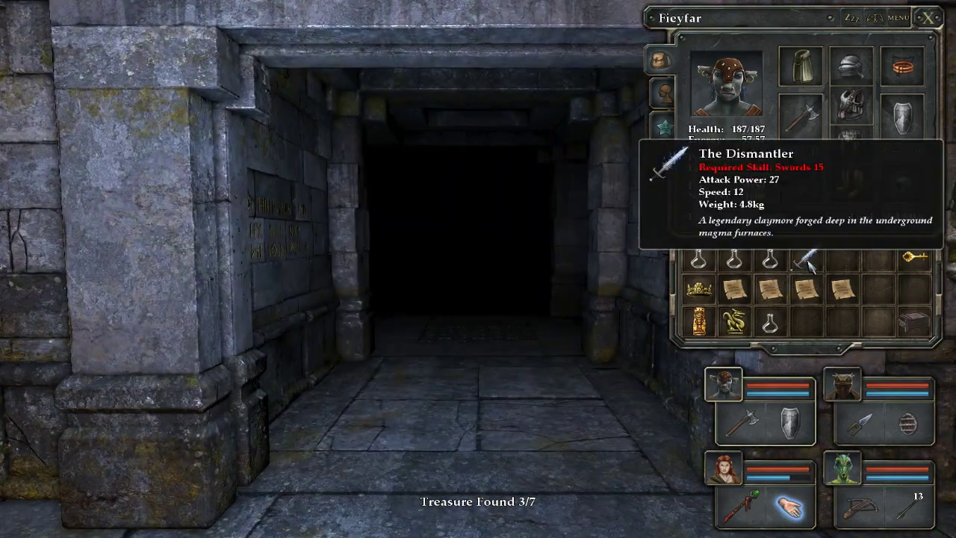
Walk down the corridor, re-slot The Dismantler, and close Fieyfar's inventory.
key("w")
key("w")
key("w")
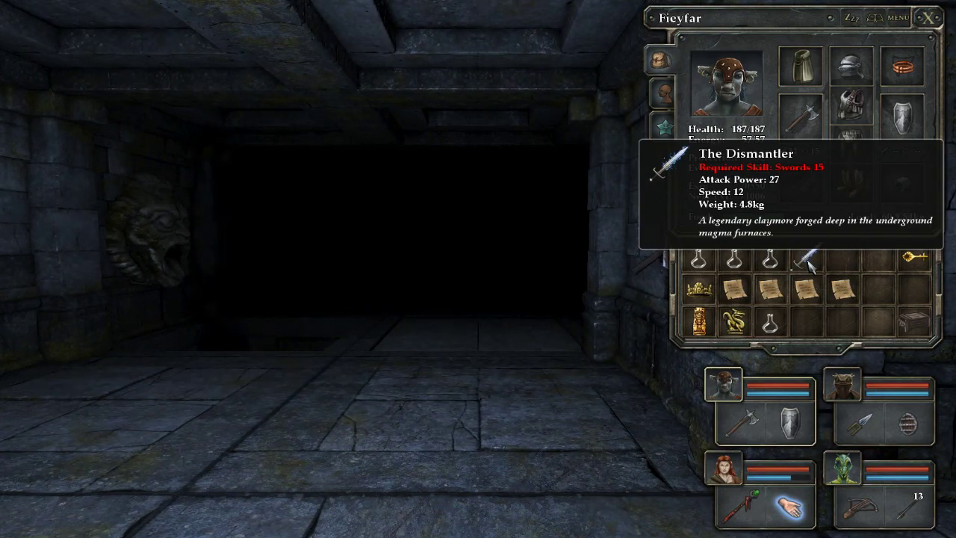
key("w")
key("w")
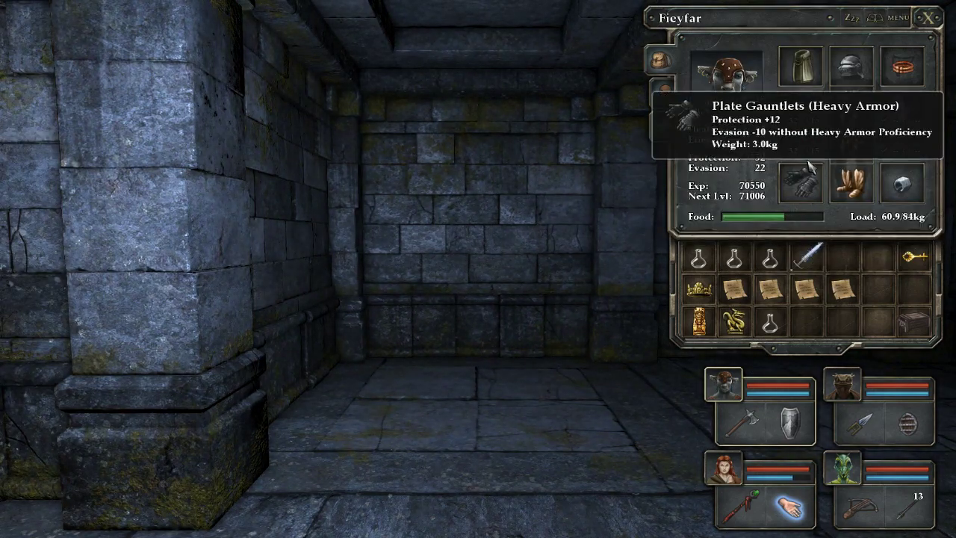
left_click(810, 258)
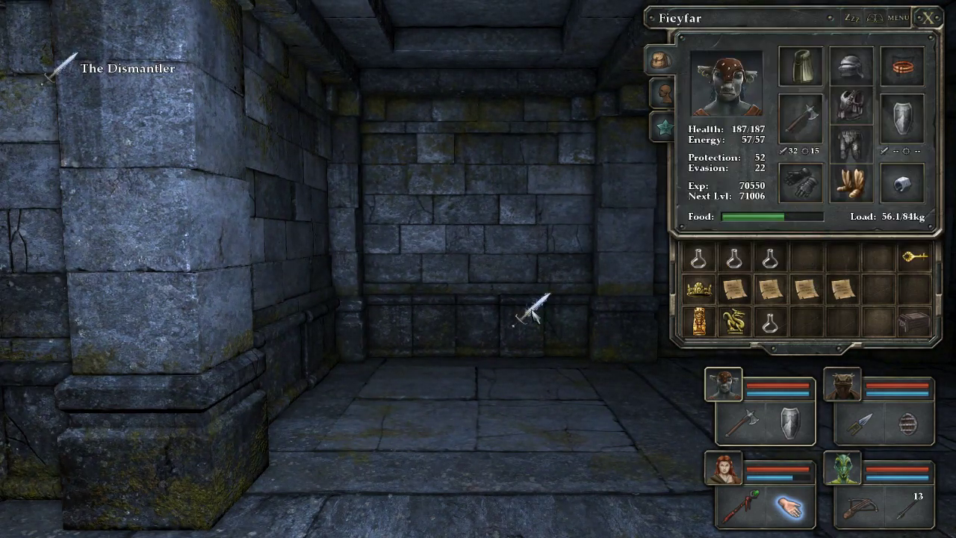
left_click(804, 258)
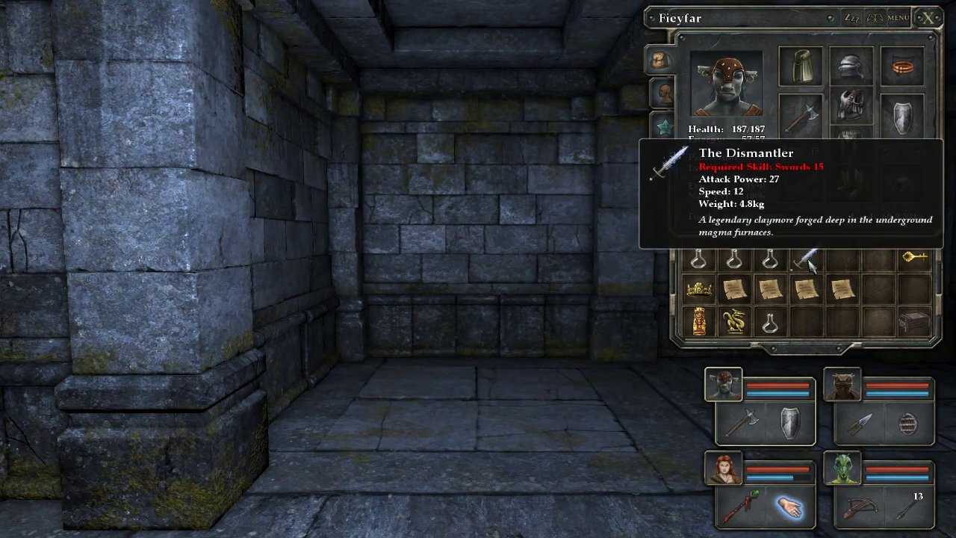
left_click(931, 21)
key("w")
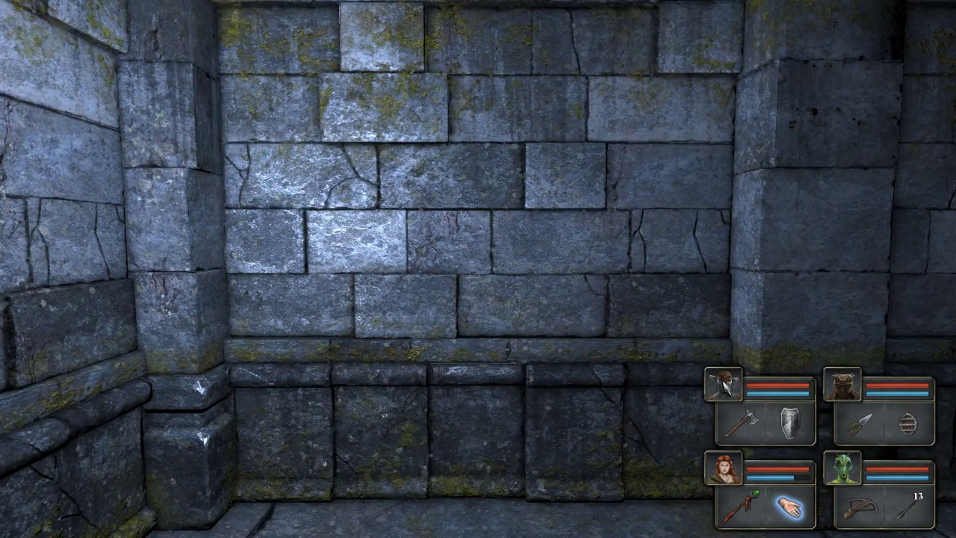
Check Fieyfar's skills showing Axes 10, then close the character panel.
left_click(723, 385)
left_click(663, 92)
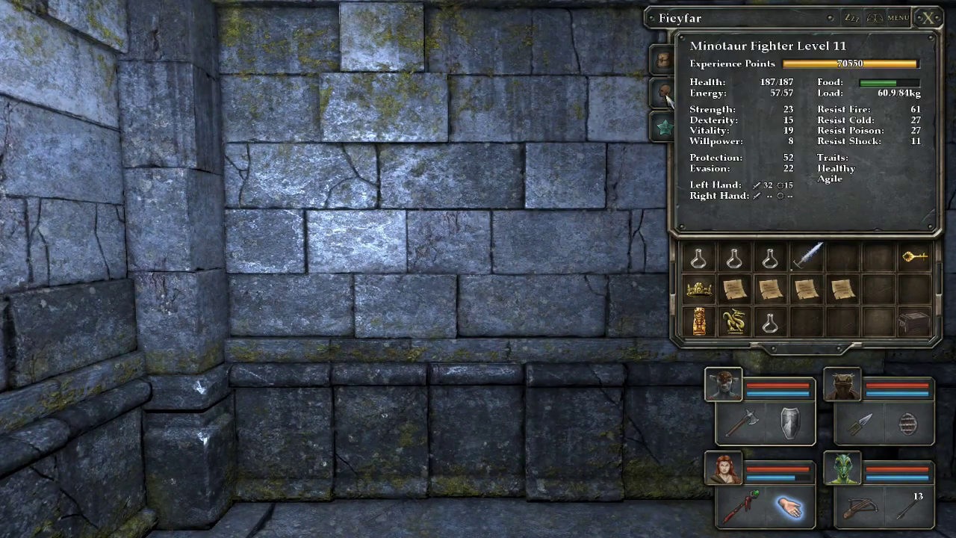
left_click(661, 126)
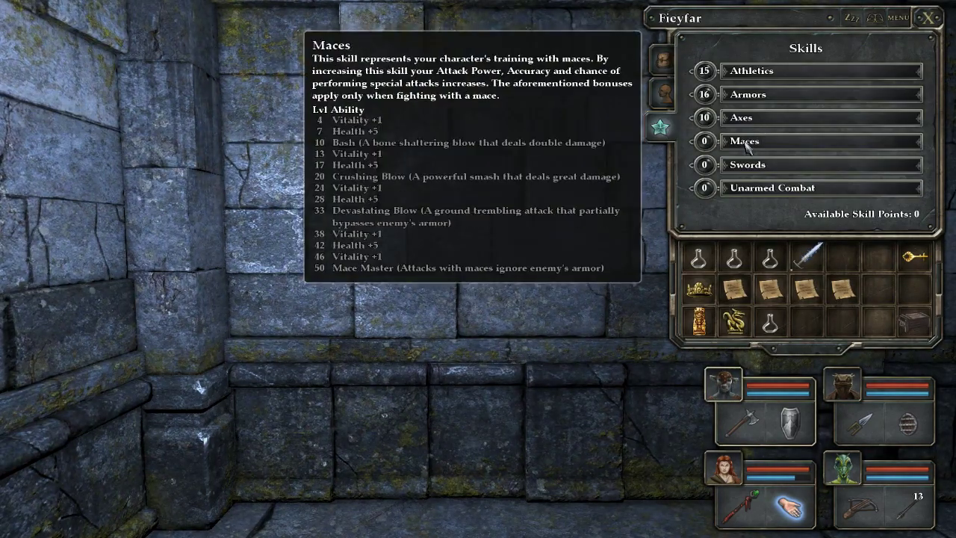
left_click(928, 28)
Walk past the wall gargoyle to the lever wall and into the room.
key("e")
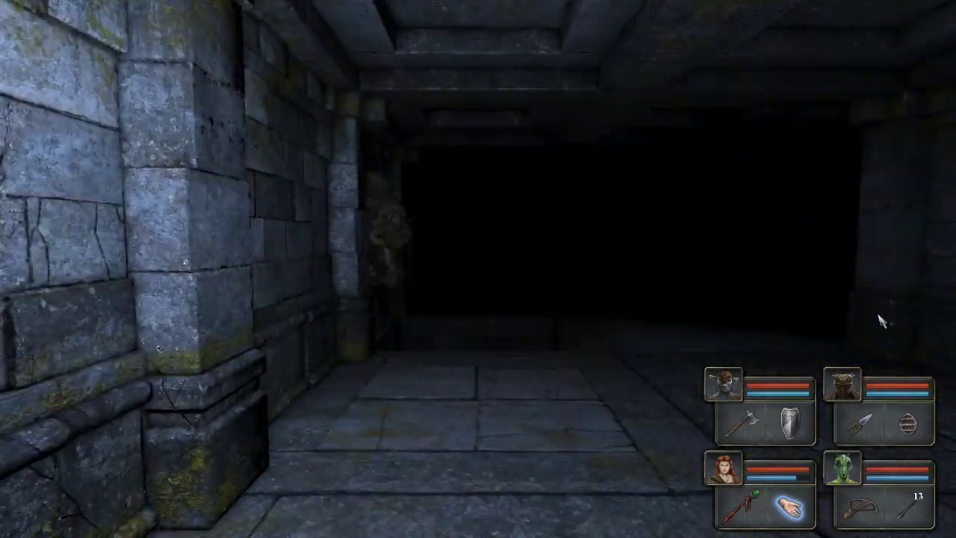
key("w")
key("e")
key("w")
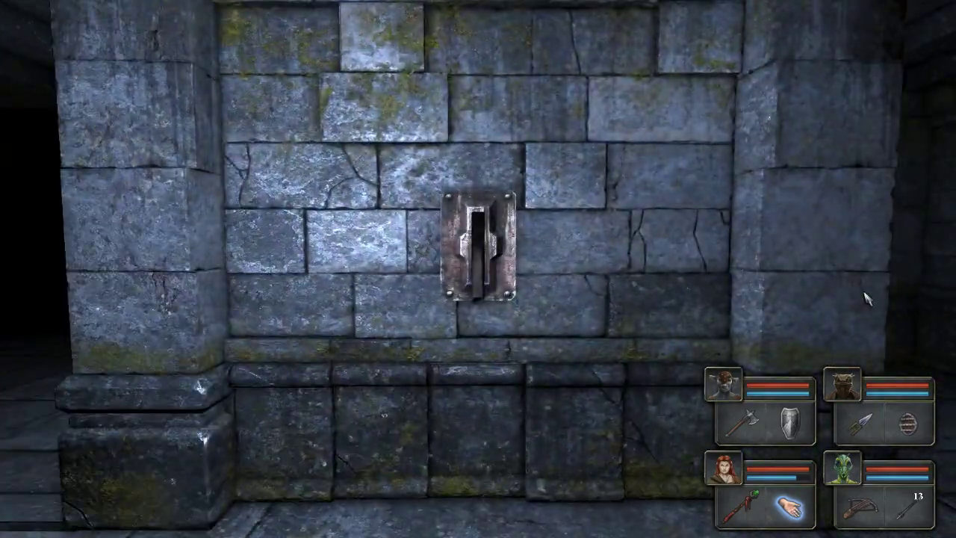
key("q")
key("w")
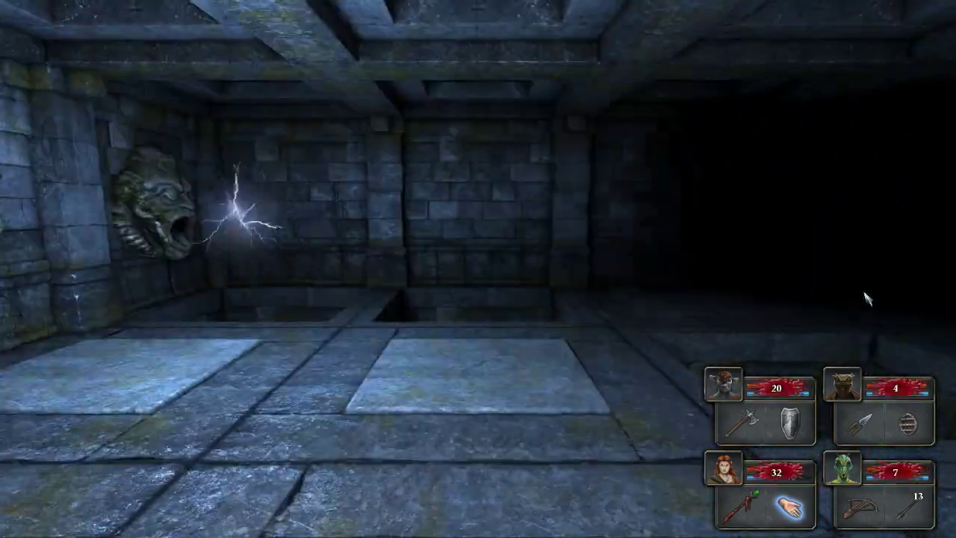
Edge around the pit, stepping back and sidestepping to reach the wall.
key("w")
key("s")
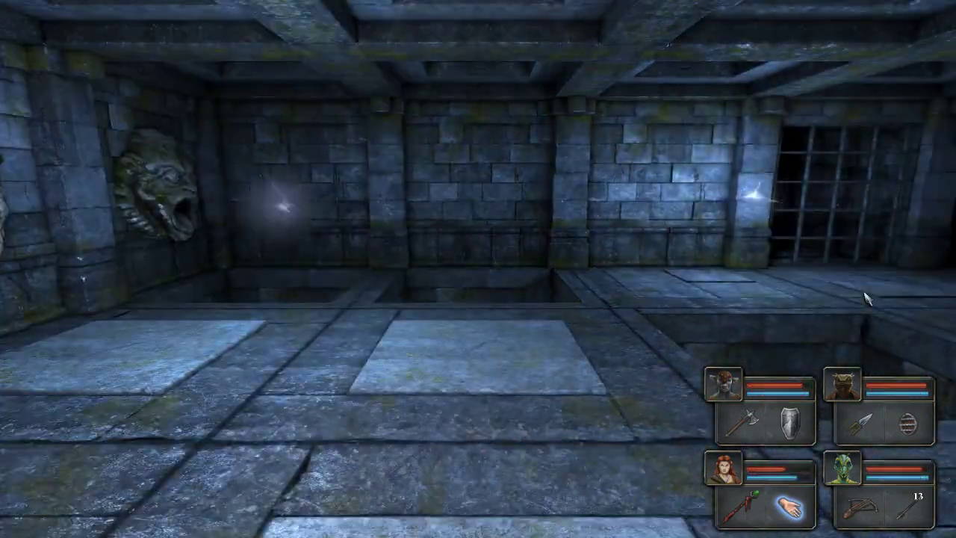
key("a")
key("s")
key("w")
key("d")
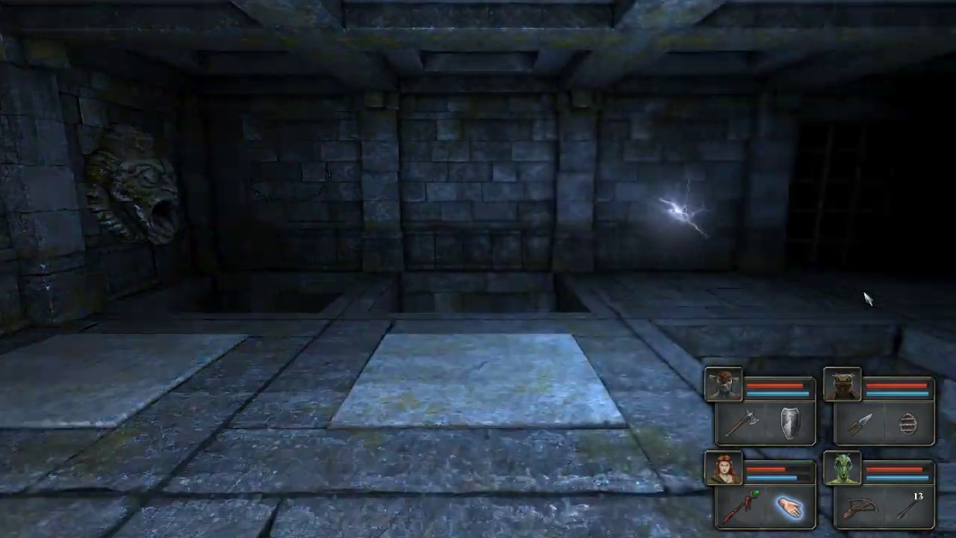
key("w")
Back away from the pit and turn toward the corridor.
key("q")
key("s")
key("a")
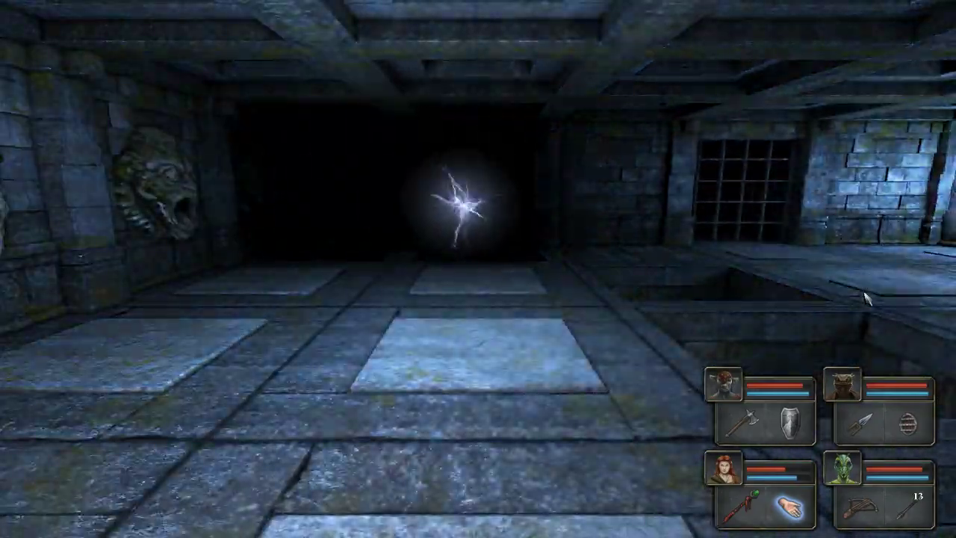
key("s")
key("e")
key("e")
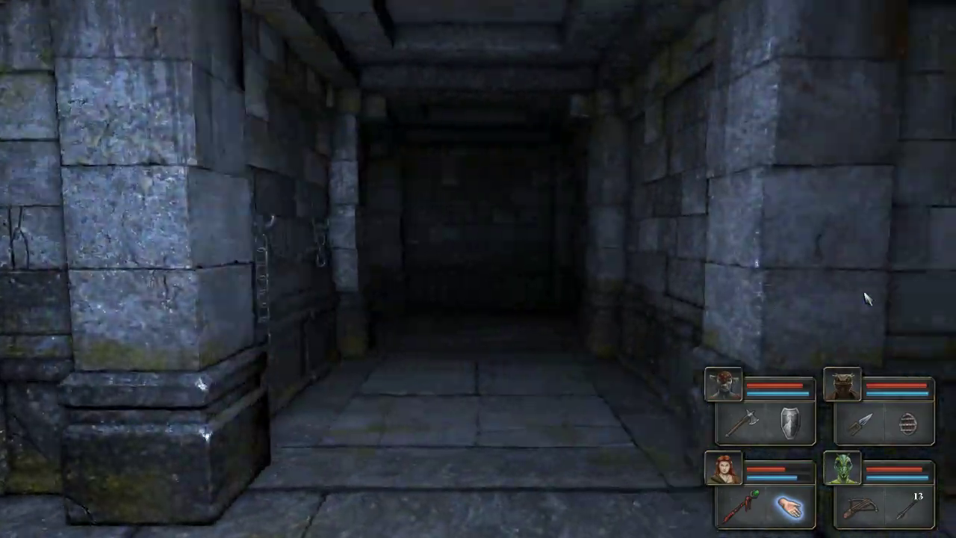
Walk down the corridor to the portcullis and check the automap.
key("w")
key("e")
key("e")
key("w")
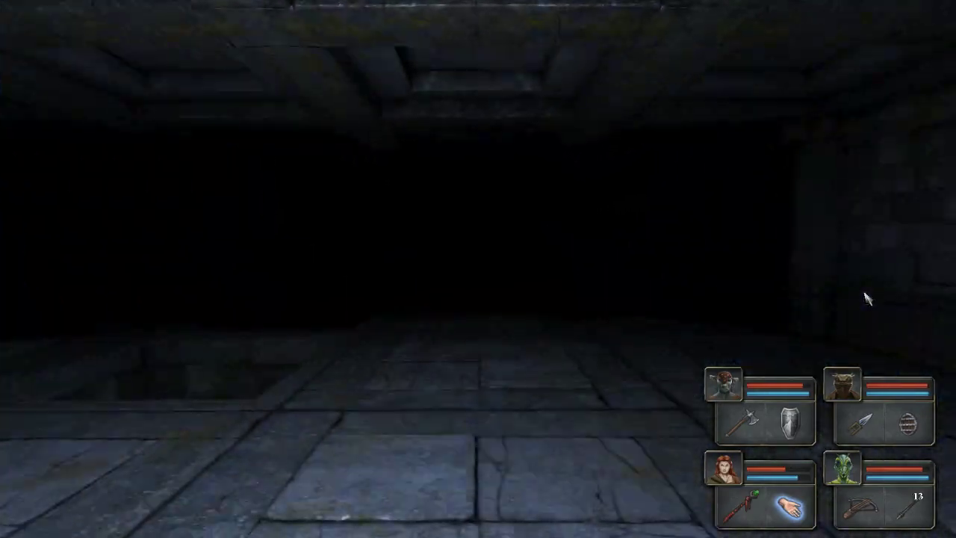
key("w")
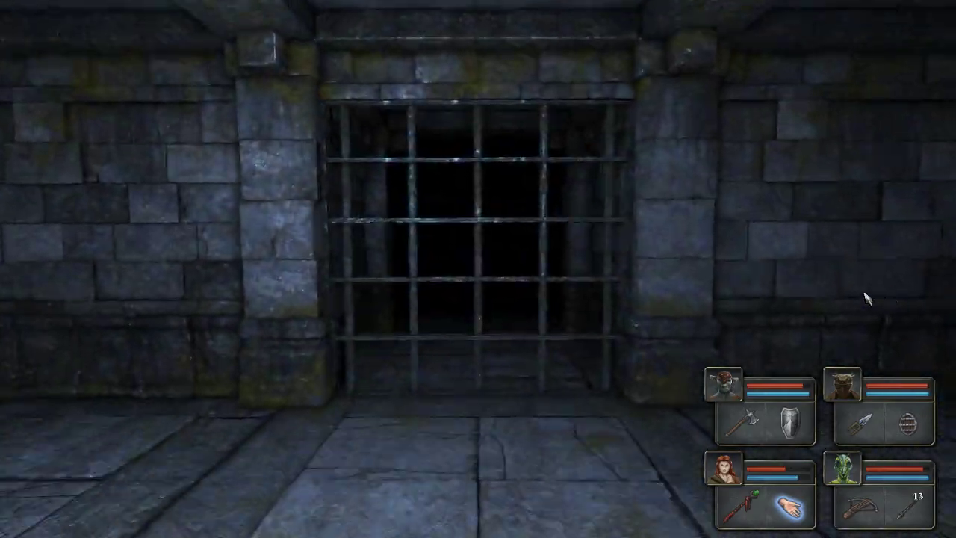
key("w")
key("Tab")
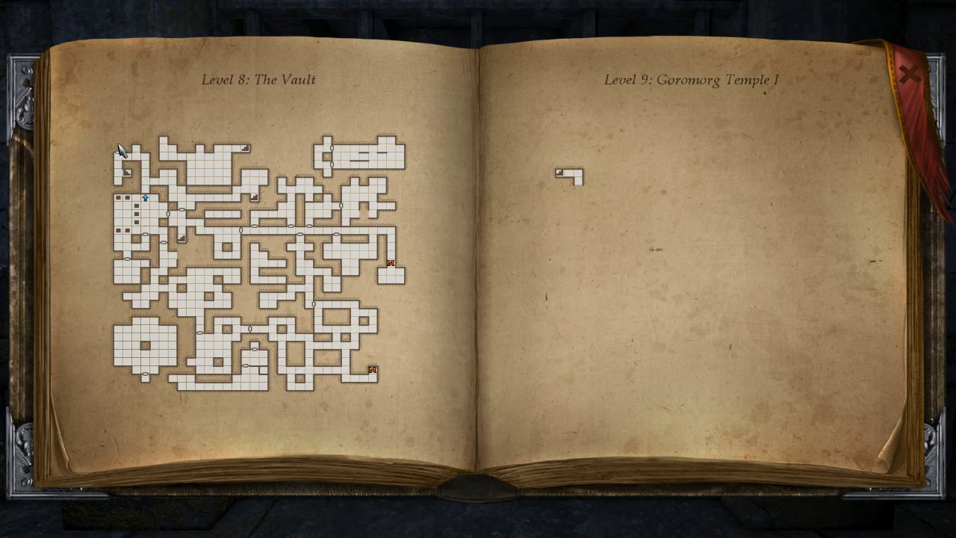
Leave the automap and walk up the corridor toward the lever wall.
key("Tab")
key("e")
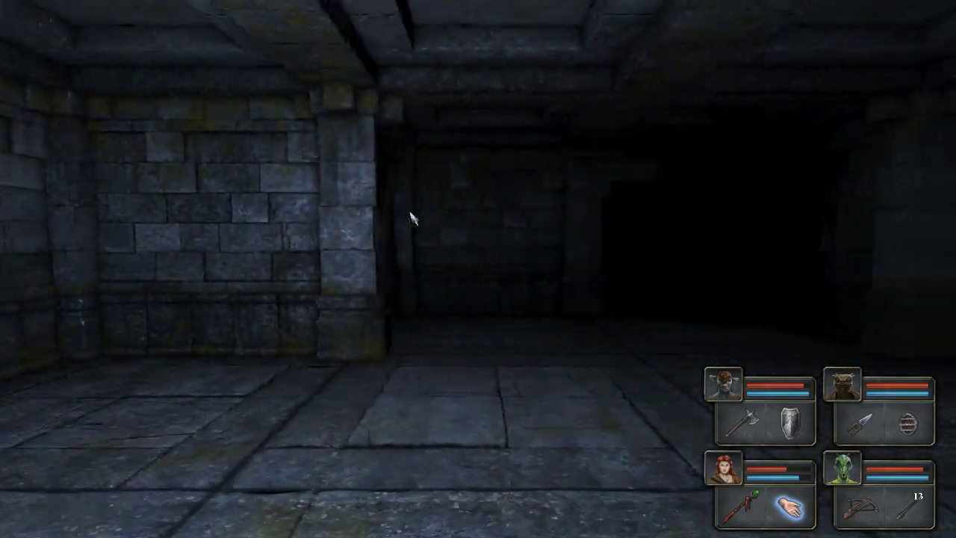
key("q")
key("w")
key("e")
key("w")
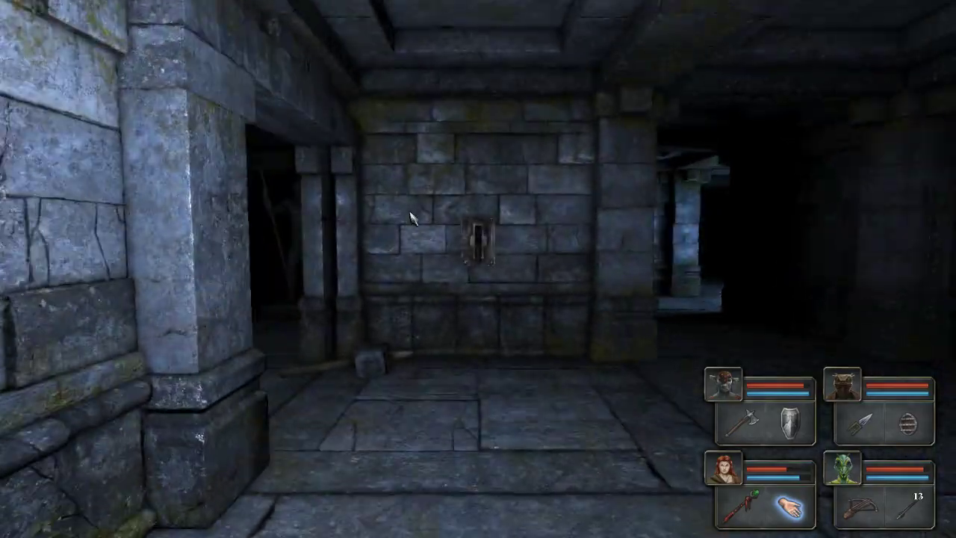
Step to the lever wall, face the corridor and glance at the map.
key("w")
key("q")
key("Tab")
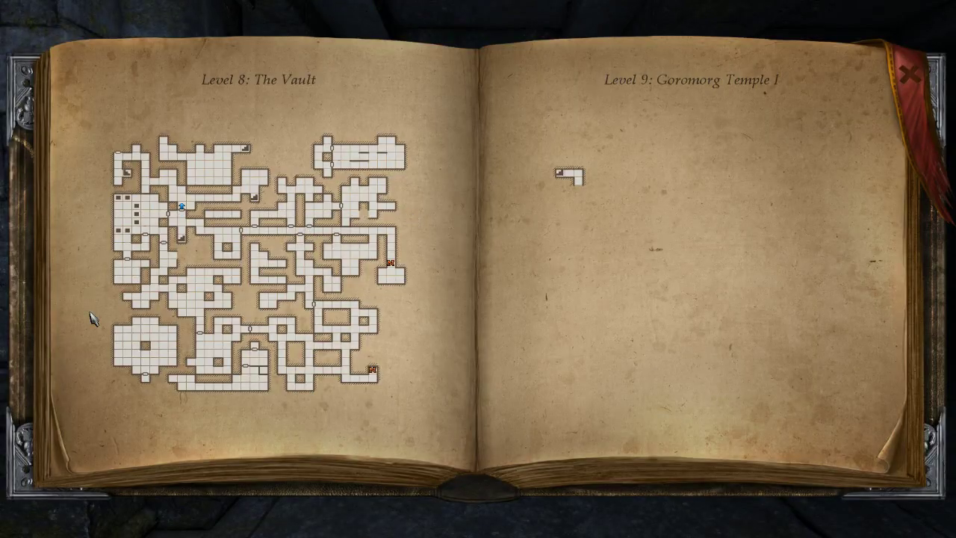
key("Tab")
Walk the corridor until the party faces the blue crystal.
key("w")
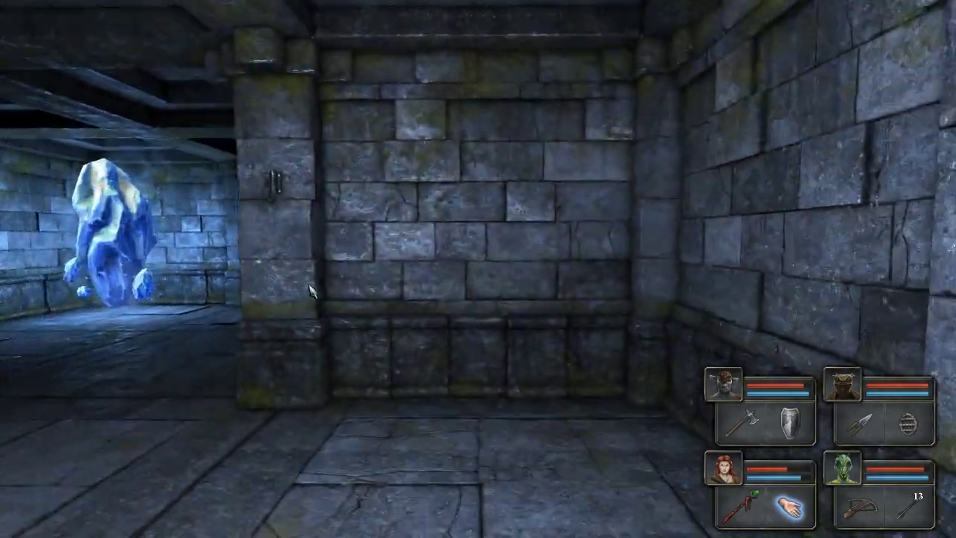
key("e")
key("w")
key("e")
key("w")
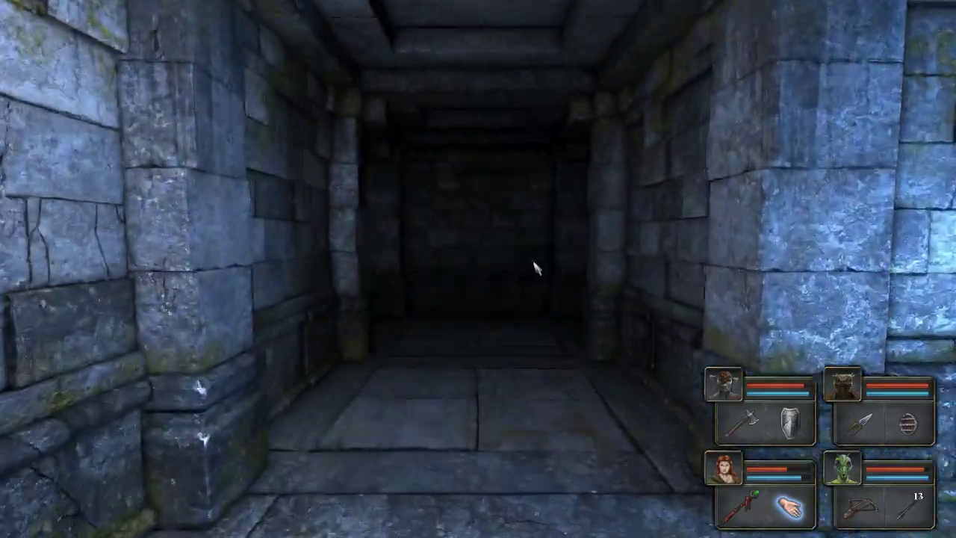
key("e")
Review the map beside the blue crystal, then walk on to the corridor wall.
key("Tab")
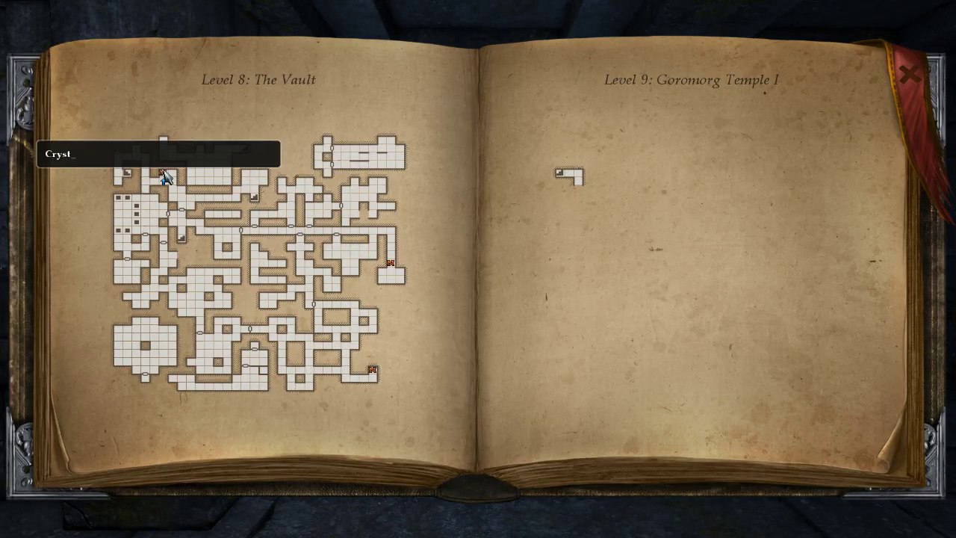
key("Tab")
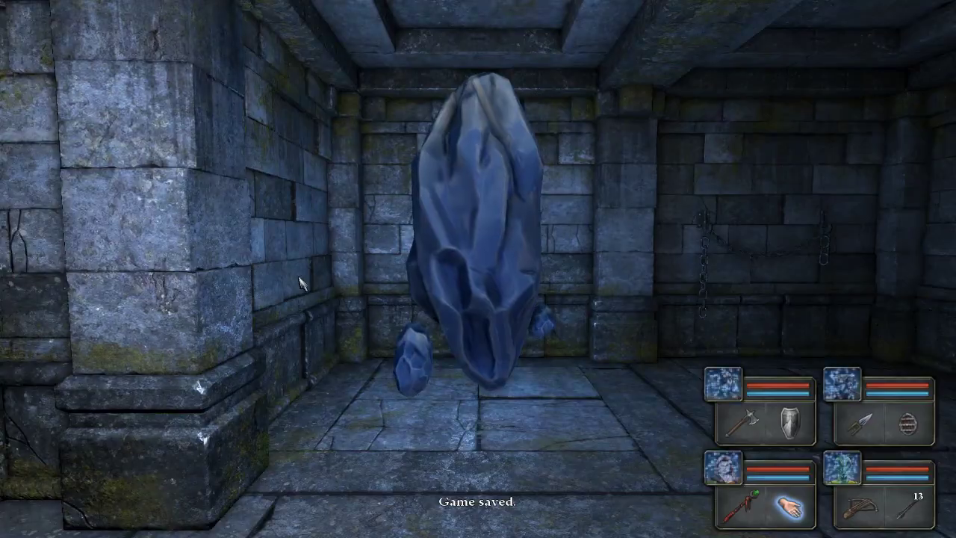
key("q")
key("w")
key("w")
key("e")
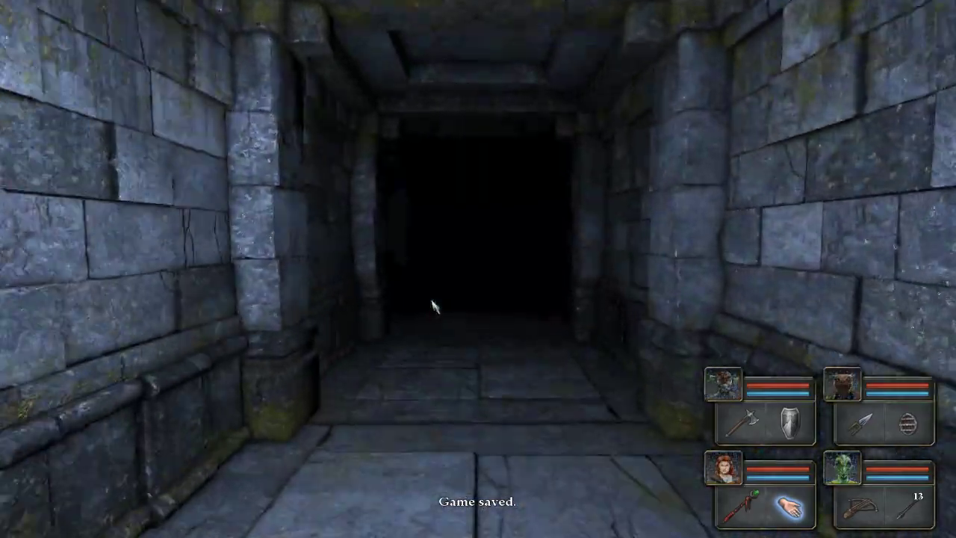
Recheck the map and walk into the dark corridor to the gear door.
key("Tab")
key("w")
key("Tab")
key("w")
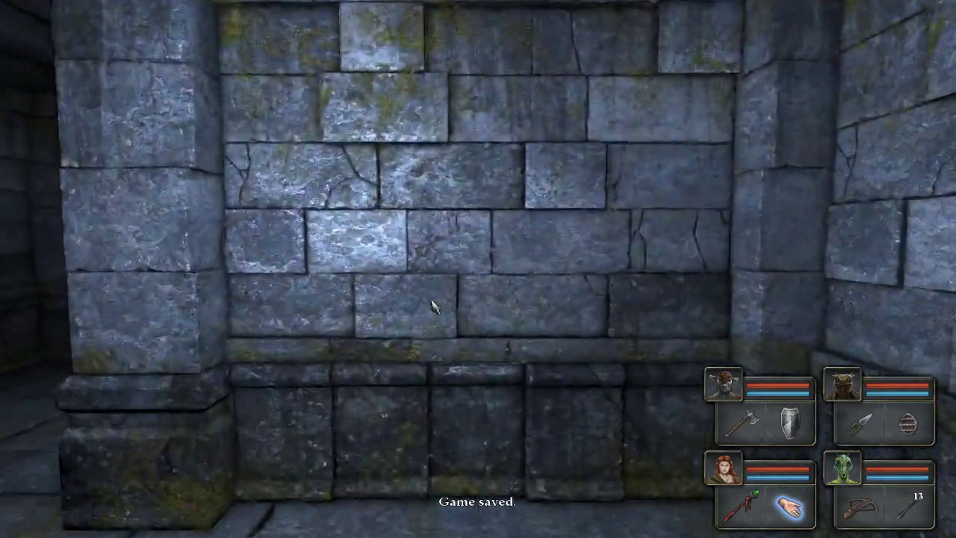
key("q")
key("w")
key("w")
key("a")
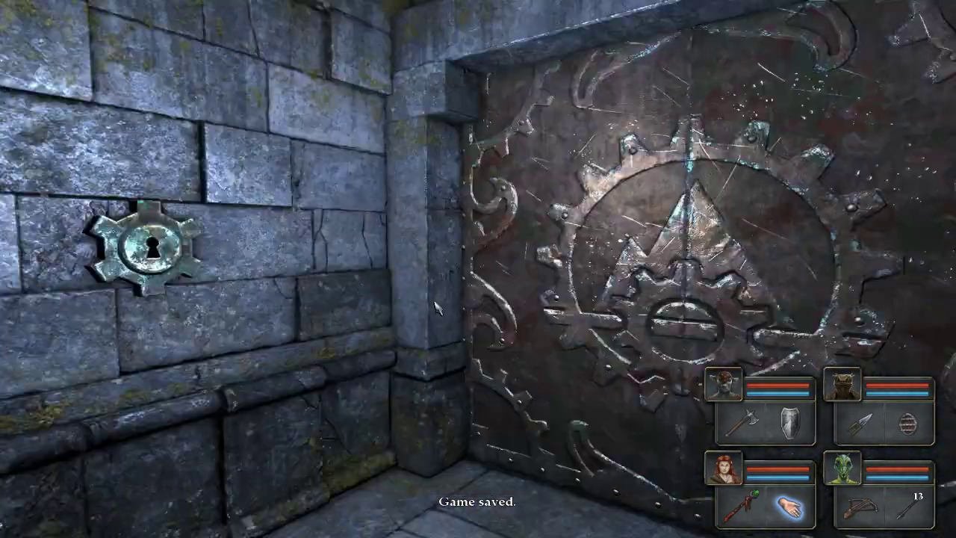
Insert Xadar's Gear Key into the wall keyhole.
key("q")
left_click(731, 393)
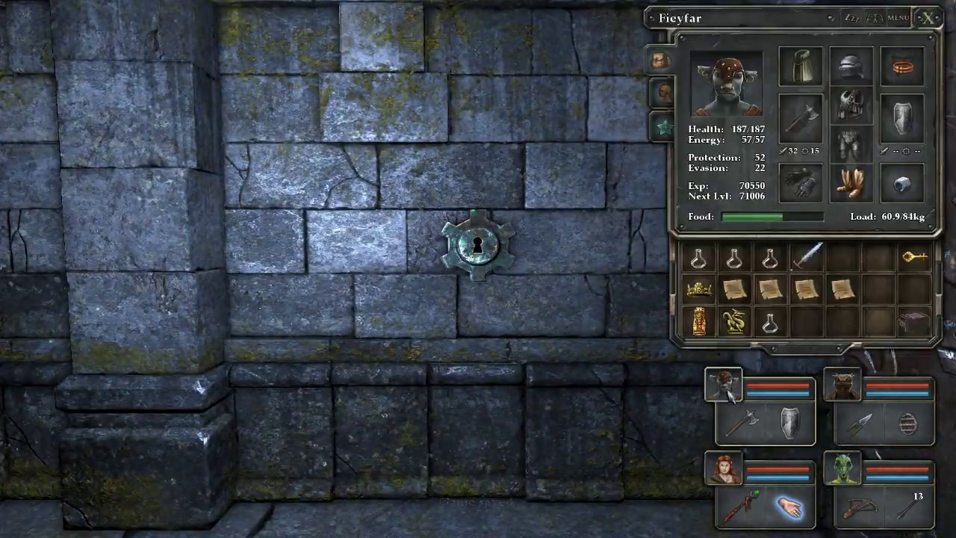
key("2")
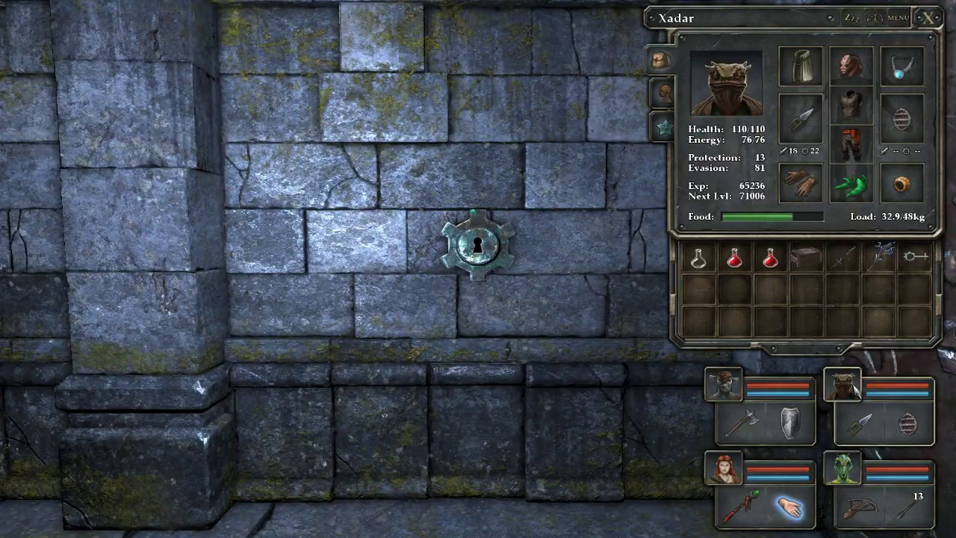
left_click(821, 258)
left_click(478, 242)
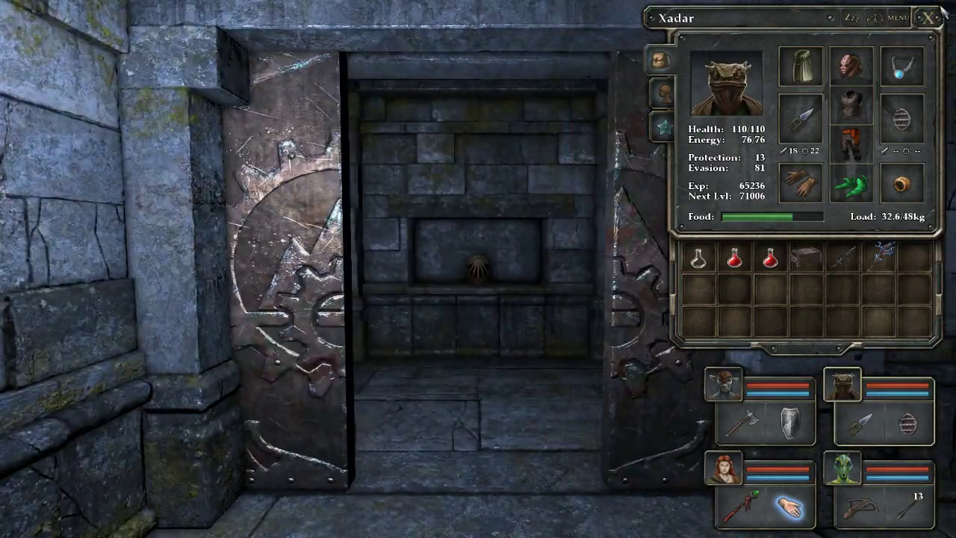
Collect the Frost Quarrels from the opened alcove.
left_click(927, 18)
key("w")
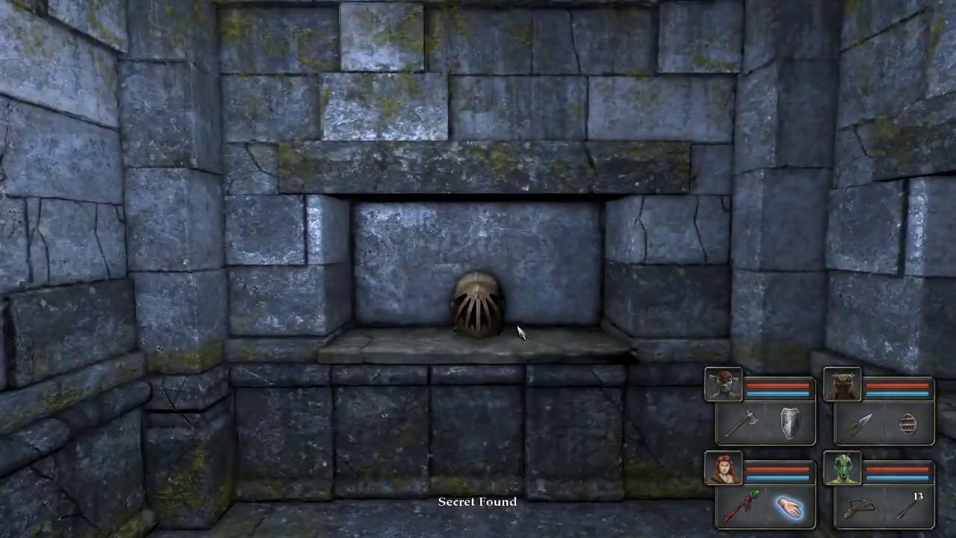
left_click(478, 310)
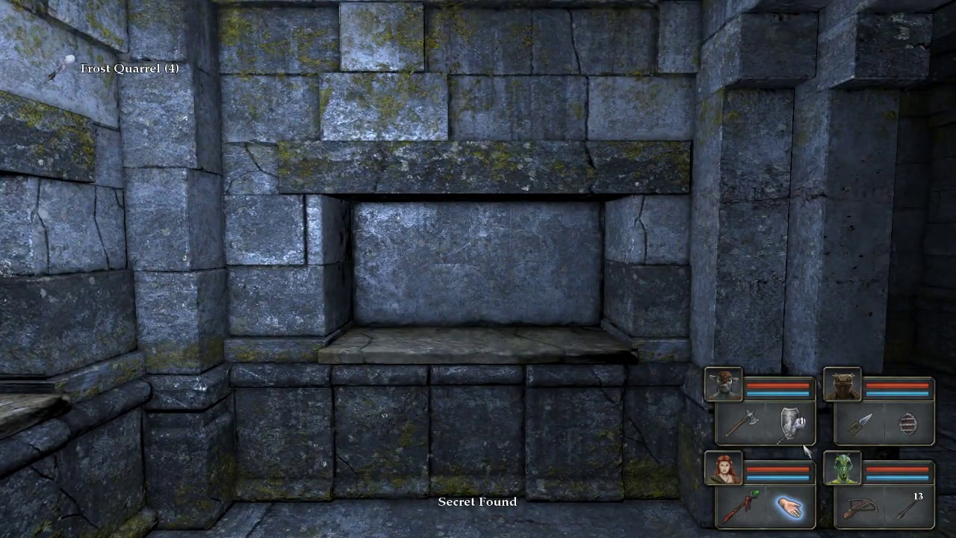
left_click(756, 456)
Equip the Helmet of Valor on Fieyfar, leaving her old full helm on the shelf.
key("q")
left_click(478, 308)
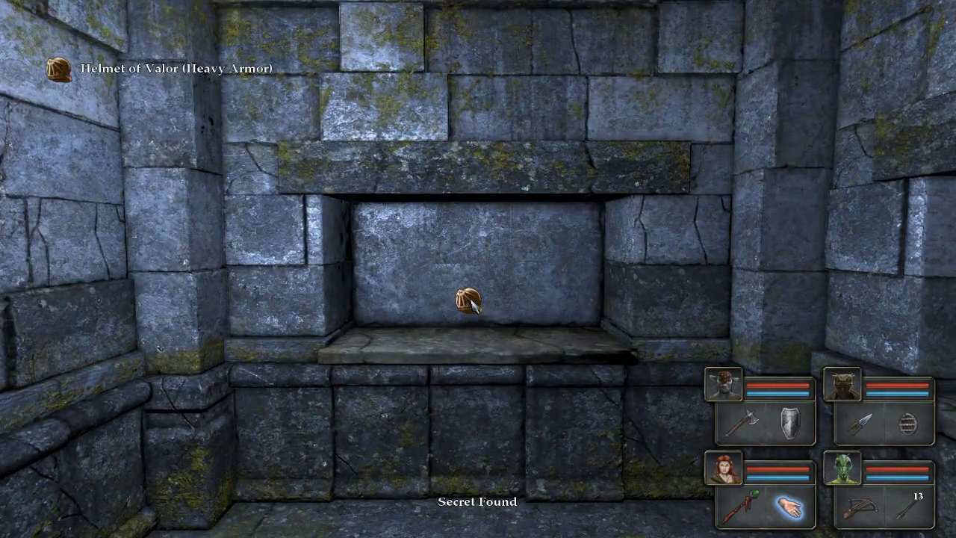
left_click(723, 385)
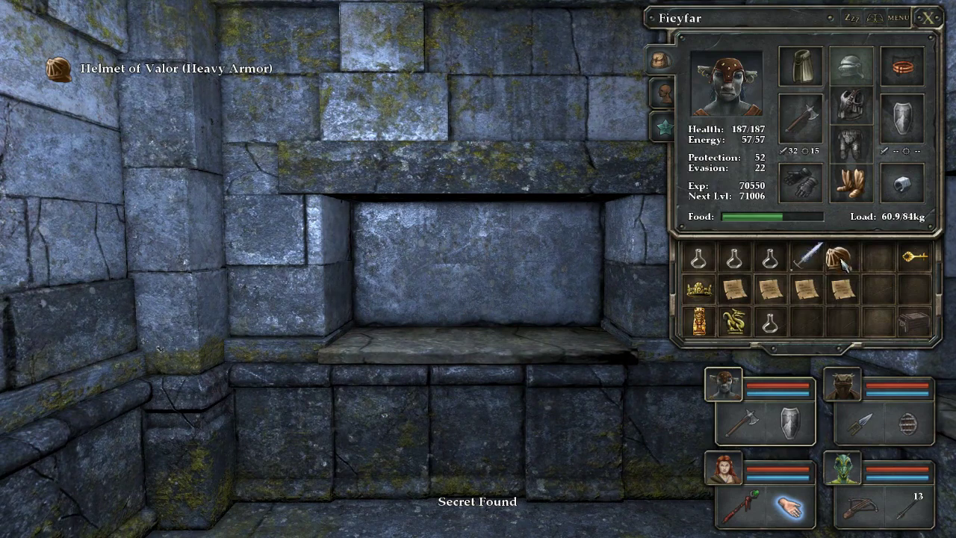
left_click(842, 257)
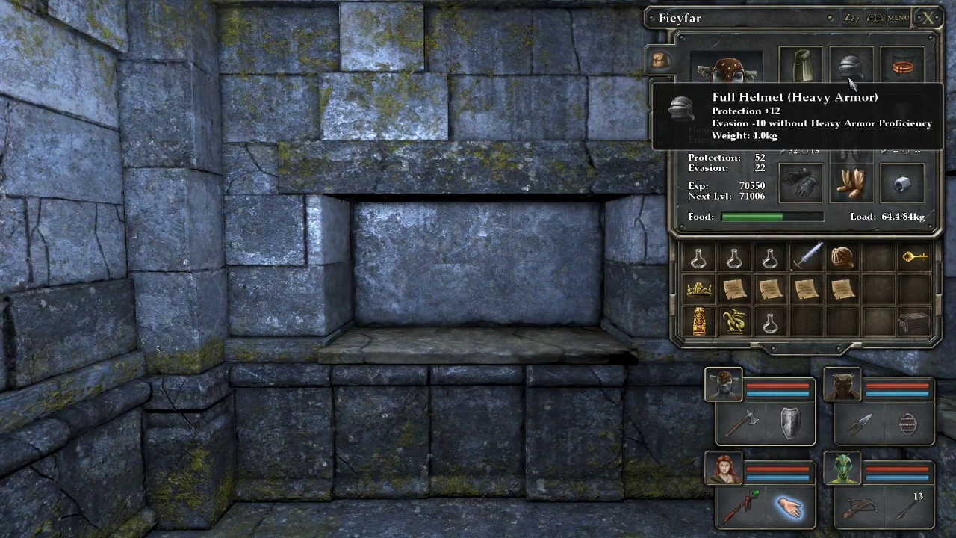
mouse_move(840, 262)
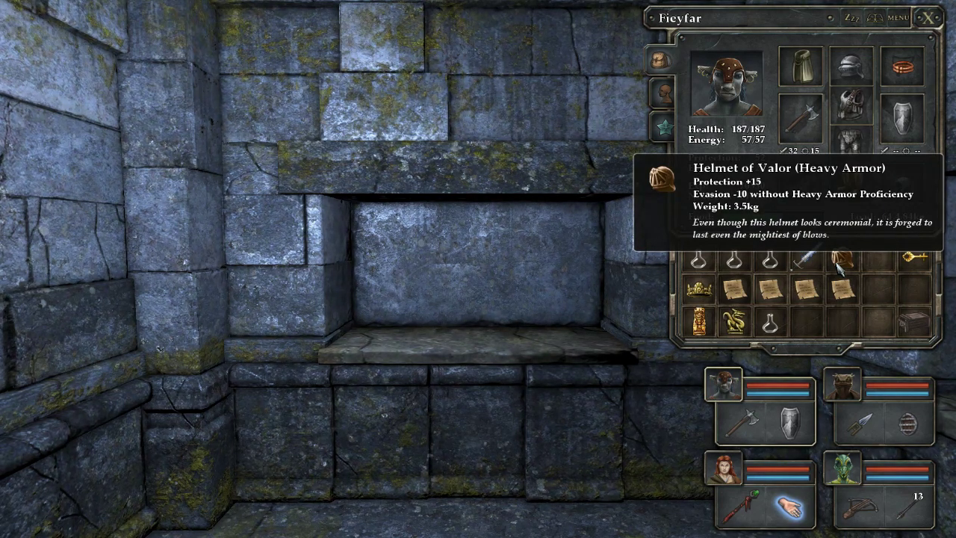
left_click_drag(839, 267, 851, 66)
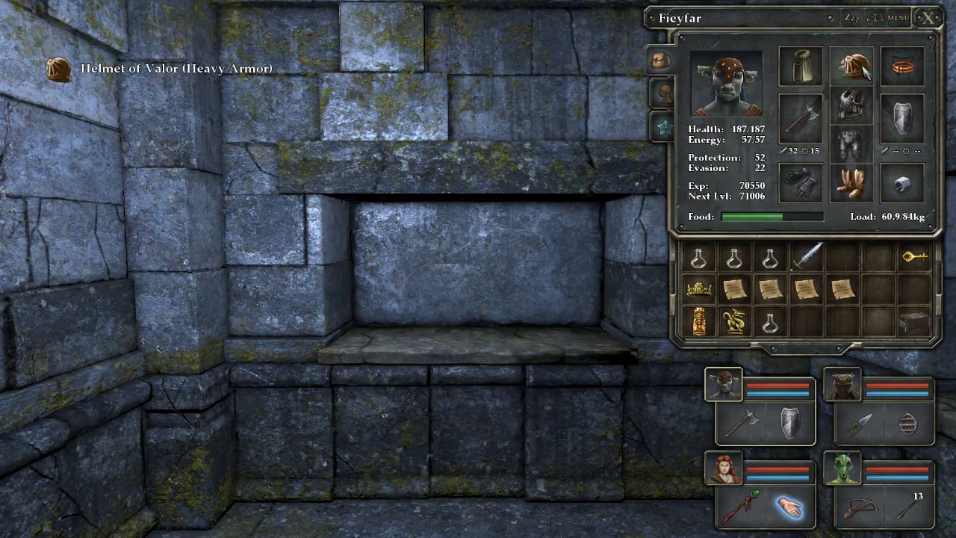
left_click(489, 340)
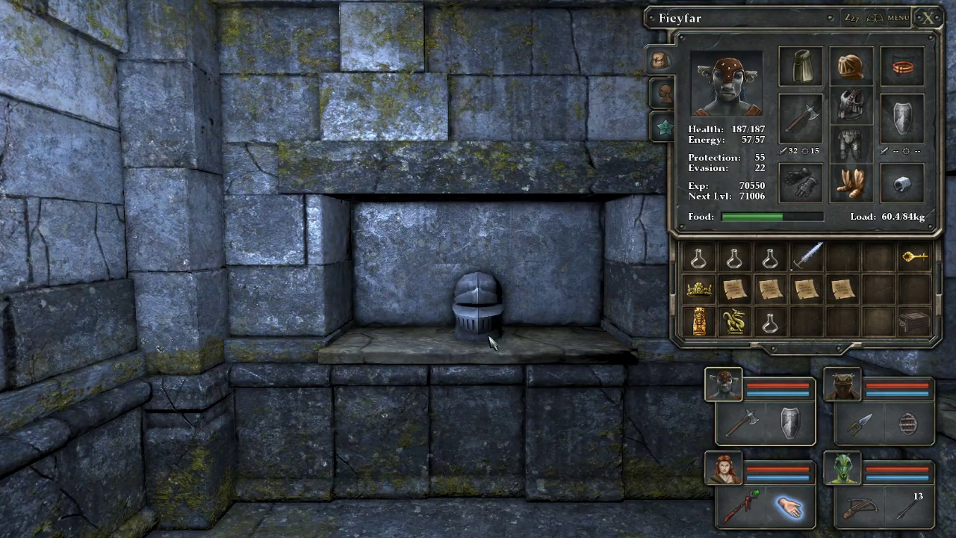
Revisit the alcove shelf holding the old full helm, then close Fieyfar's inventory.
key("e")
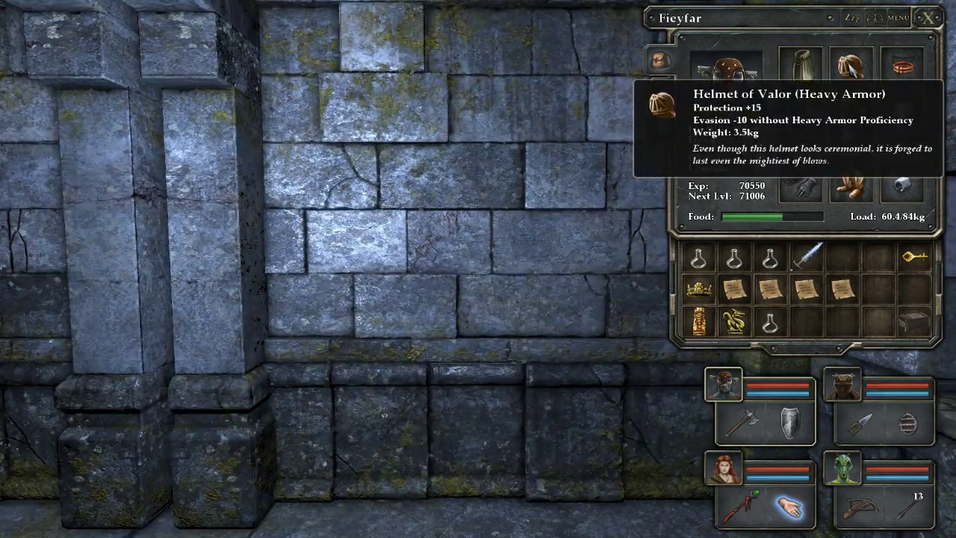
key("i")
key("q")
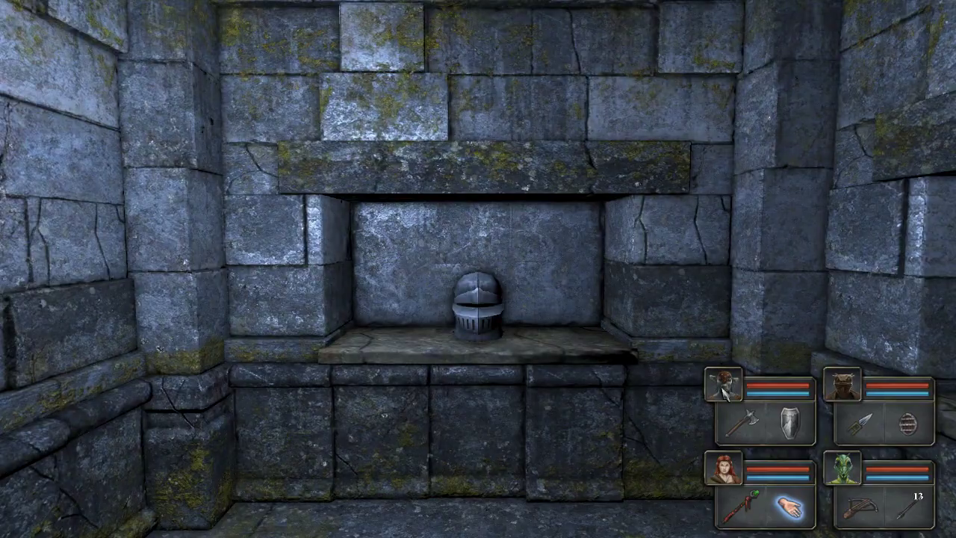
left_click(715, 398)
left_click(478, 306)
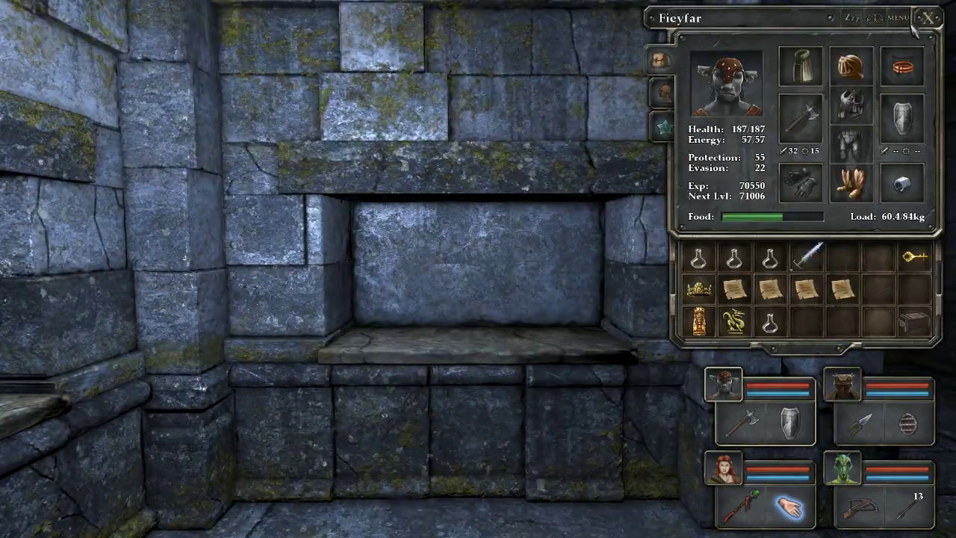
left_click(728, 69)
key("e")
Turn around and step forward down the corridor.
left_click(926, 18)
key("e")
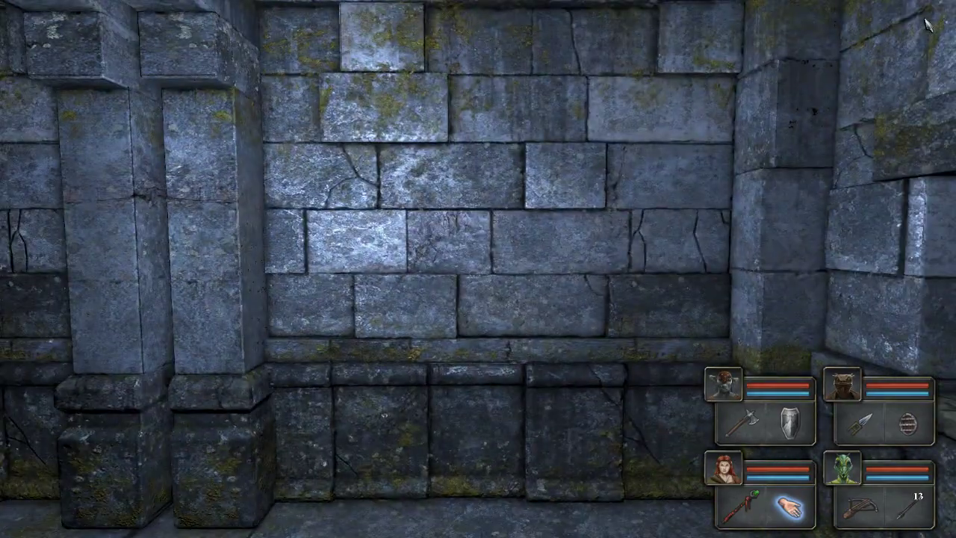
key("q")
key("w")
Flip the map book back to Level 1 and forward to Levels 8–9.
key("m")
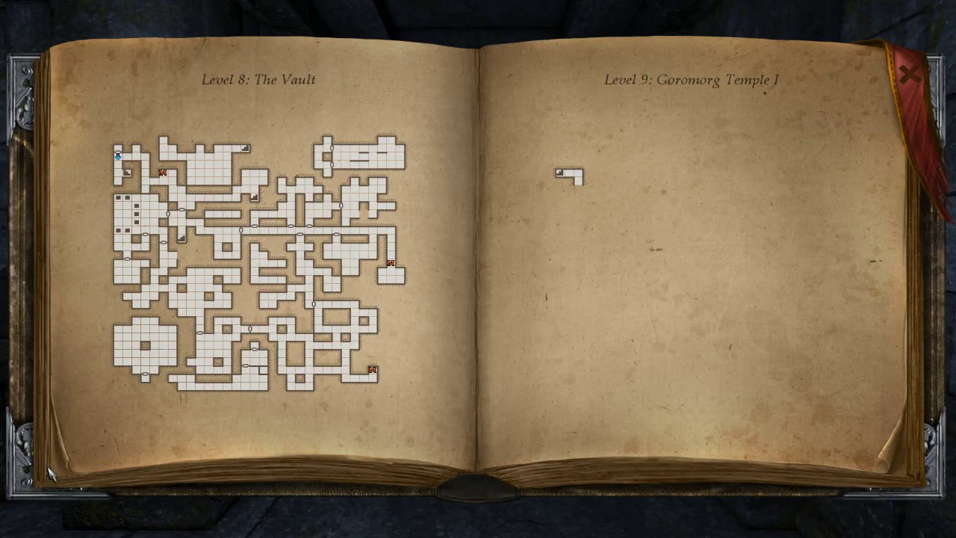
left_click(4, 456)
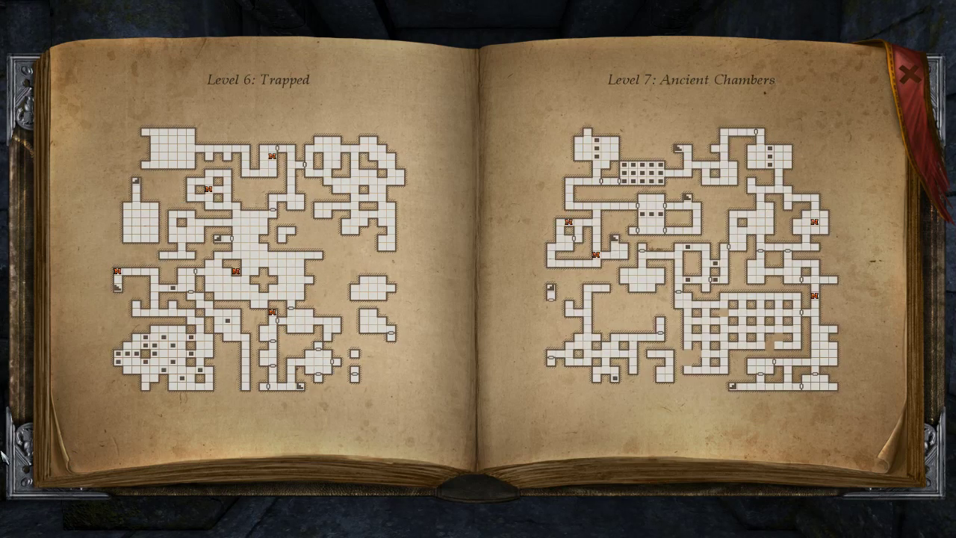
left_click(4, 457)
left_click(4, 457)
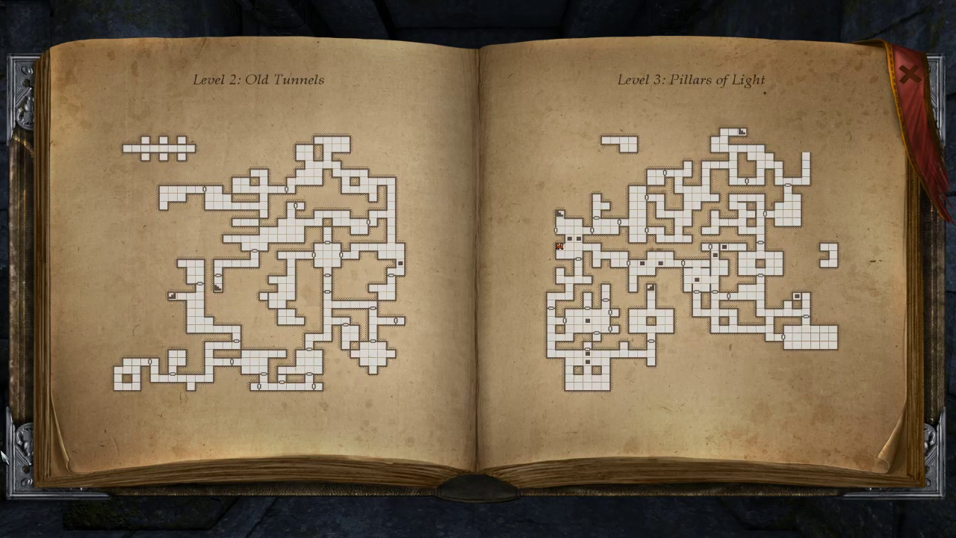
left_click(4, 457)
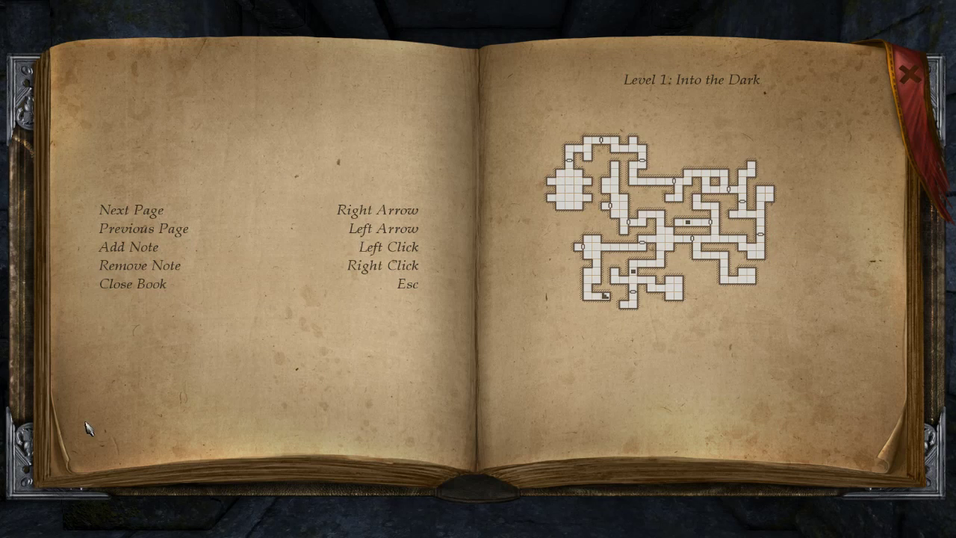
left_click(905, 445)
left_click(926, 453)
left_click(940, 460)
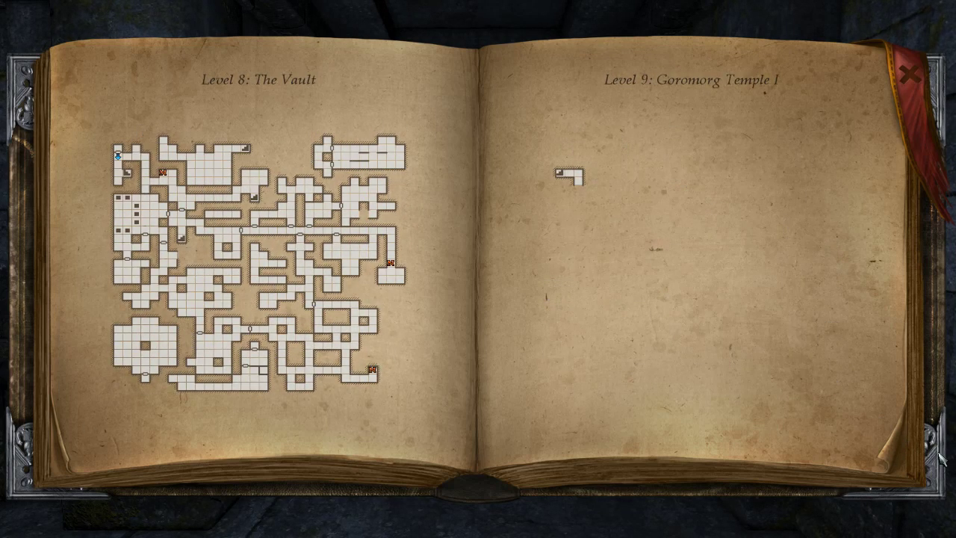
key("Tab")
Step toward the wall and recheck the Level 6–7 map pages.
key("w")
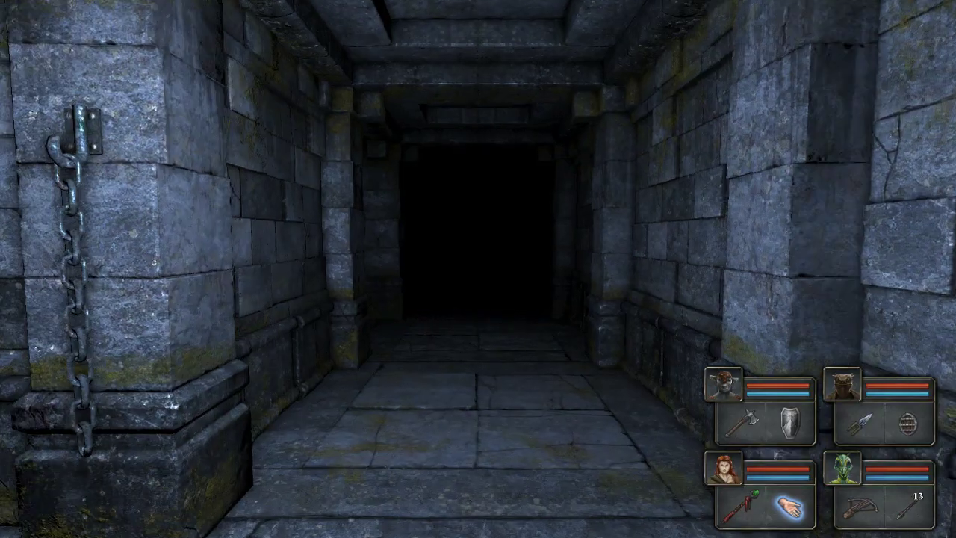
key("w")
key("w")
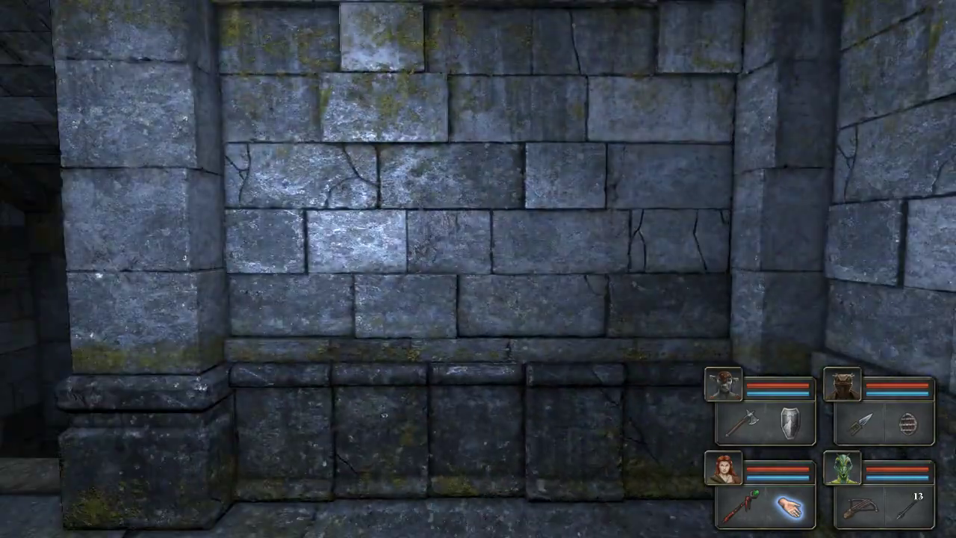
key("Tab")
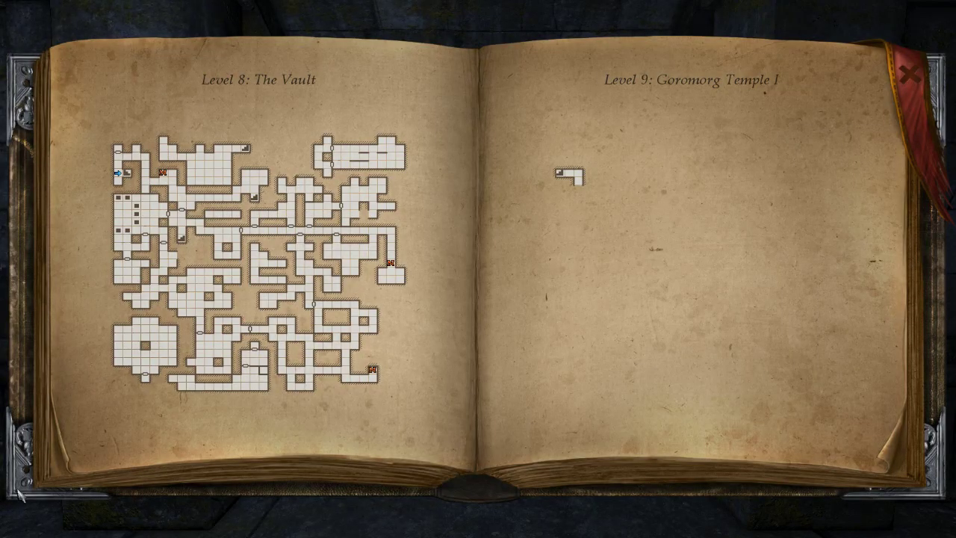
left_click(4, 459)
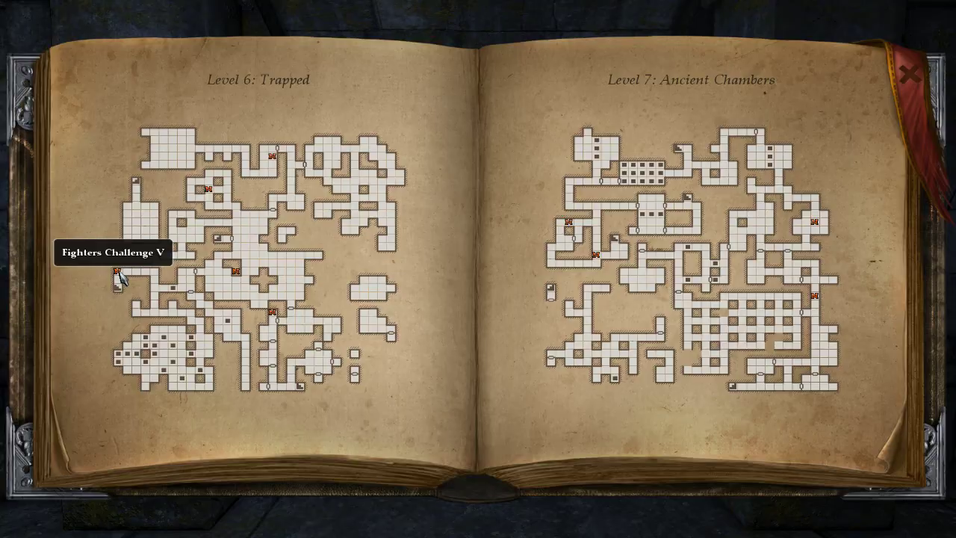
key("Tab")
key("Tab")
key("Tab")
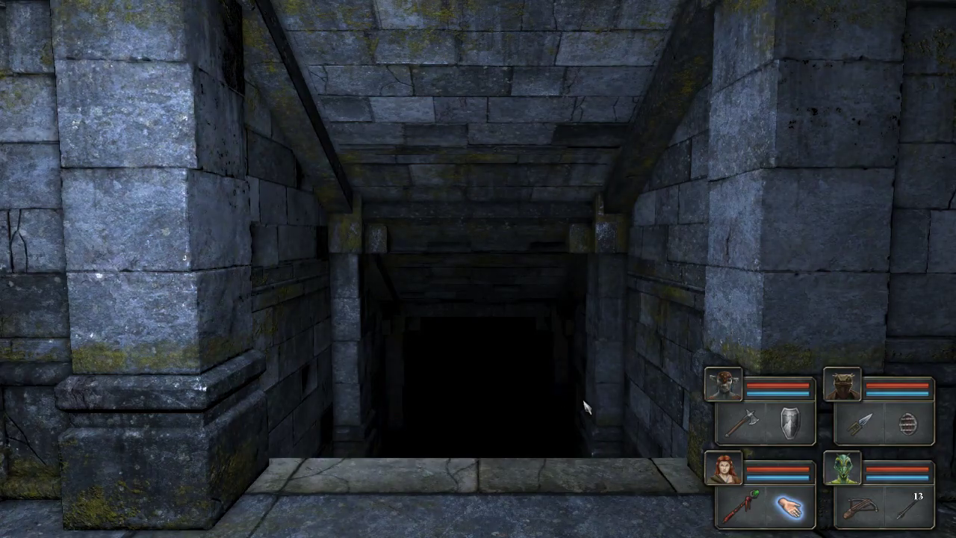
Turn and step forward to face the stairway corridor.
key("e")
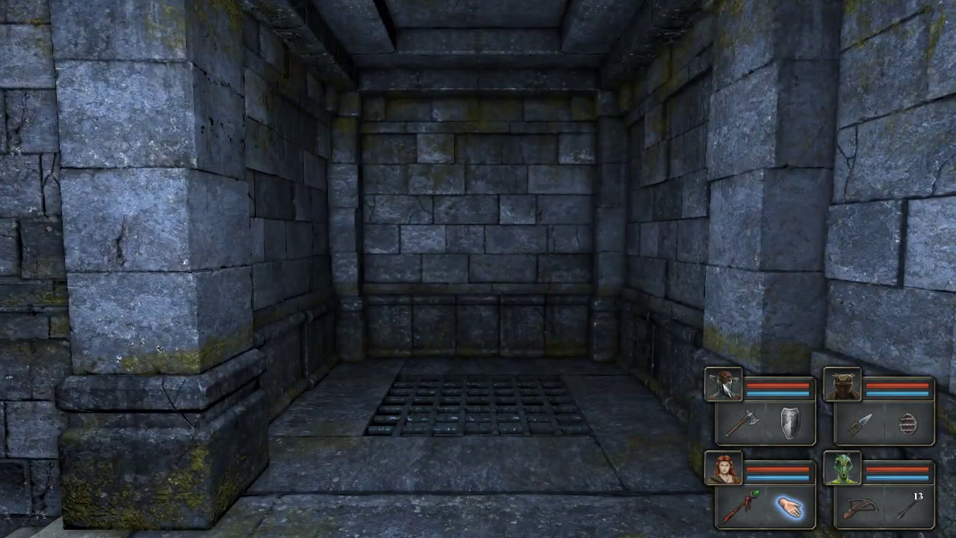
key("w")
key("w")
key("q")
Replace Level 8's Ogre death tunnel note with a 'Lighting death tunnel' note.
key("Tab")
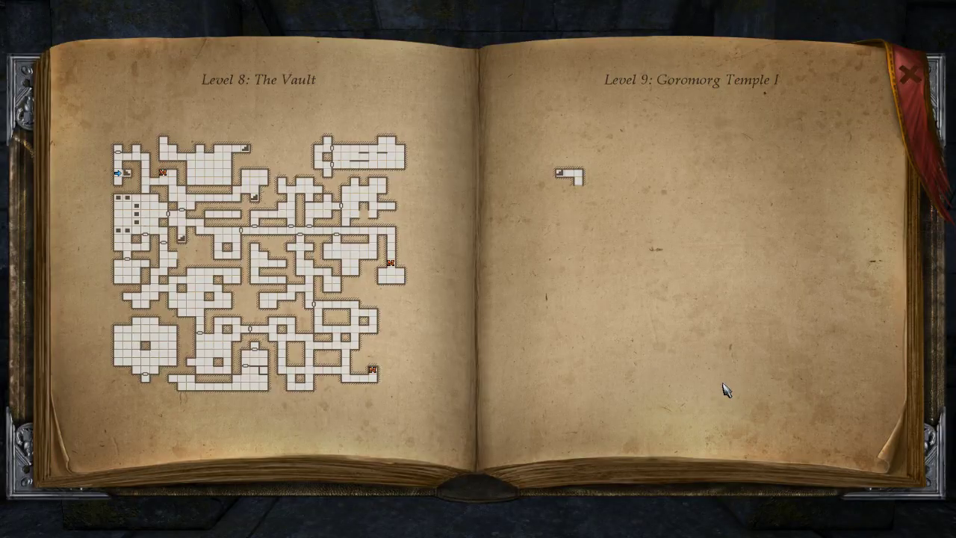
left_click(38, 467)
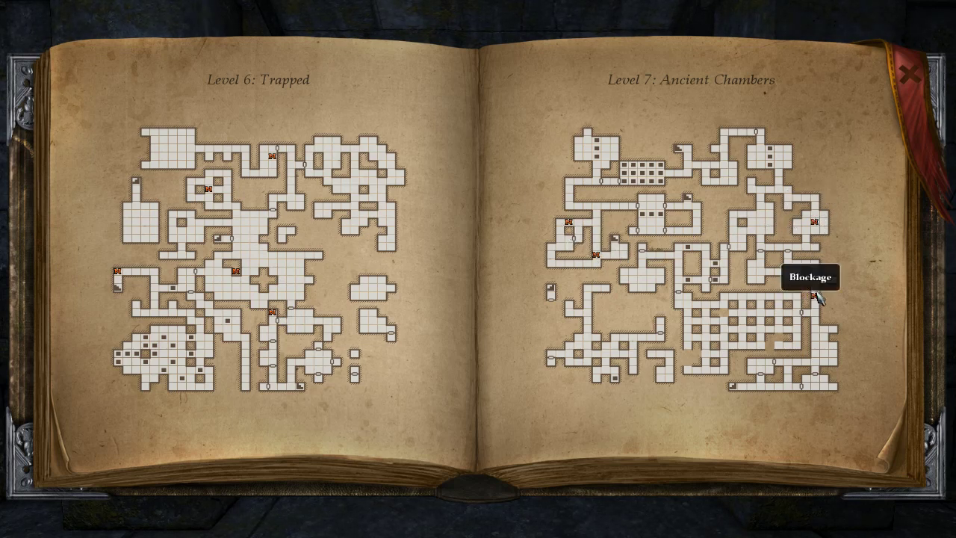
left_click(935, 482)
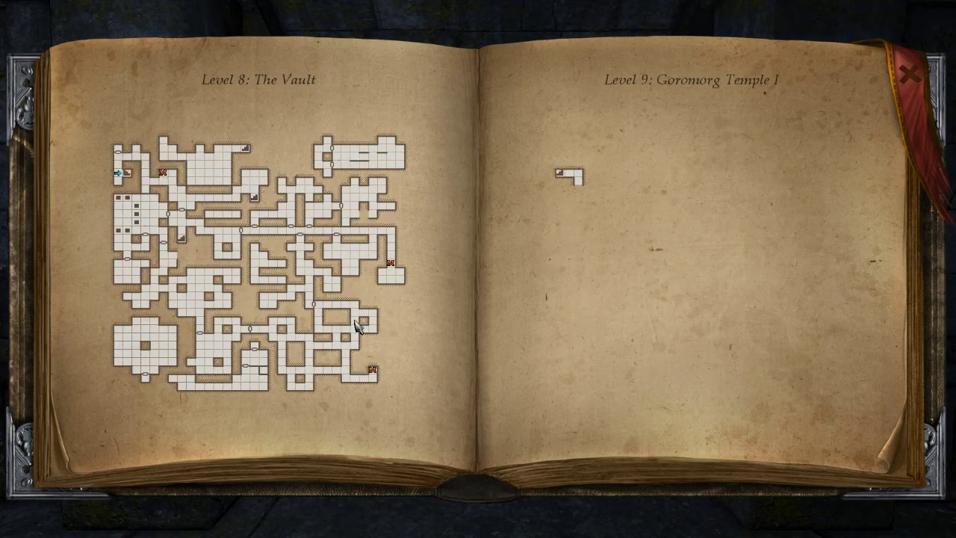
left_click(390, 267)
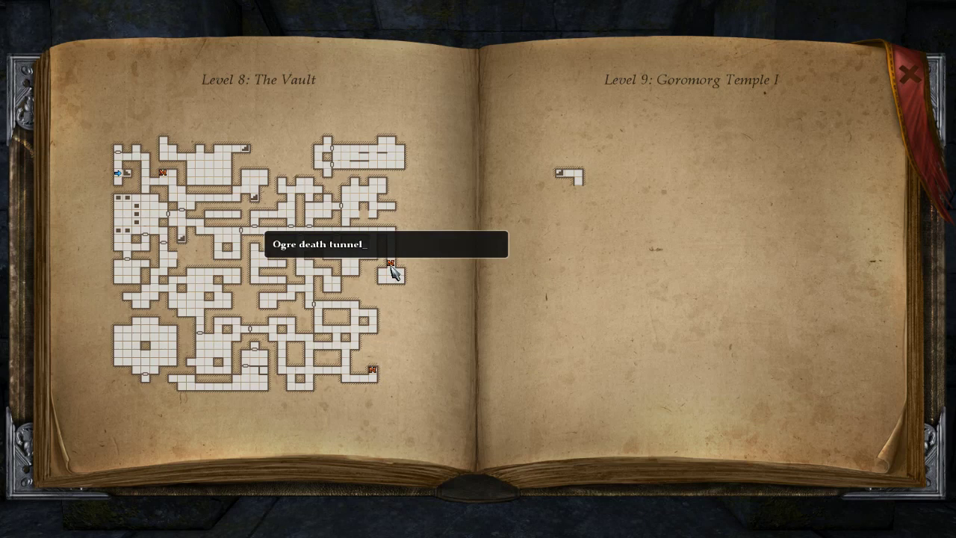
key("Return")
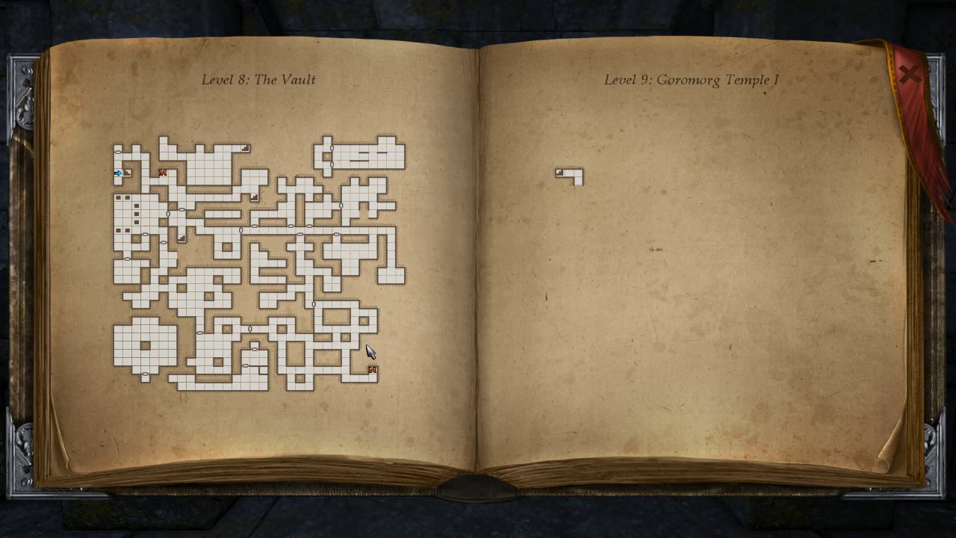
left_click(390, 230)
type("Lightinin")
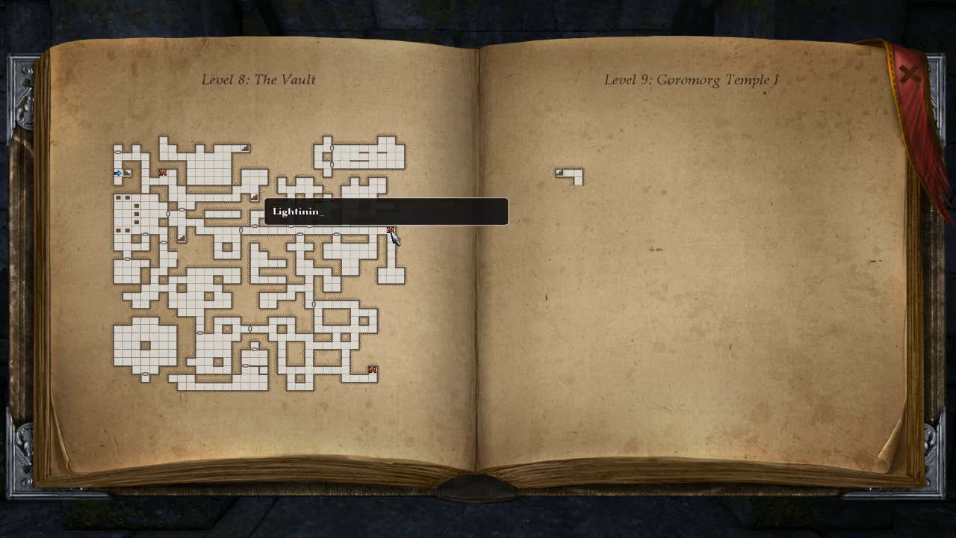
key("BackSpace")
type("----")
key("Return")
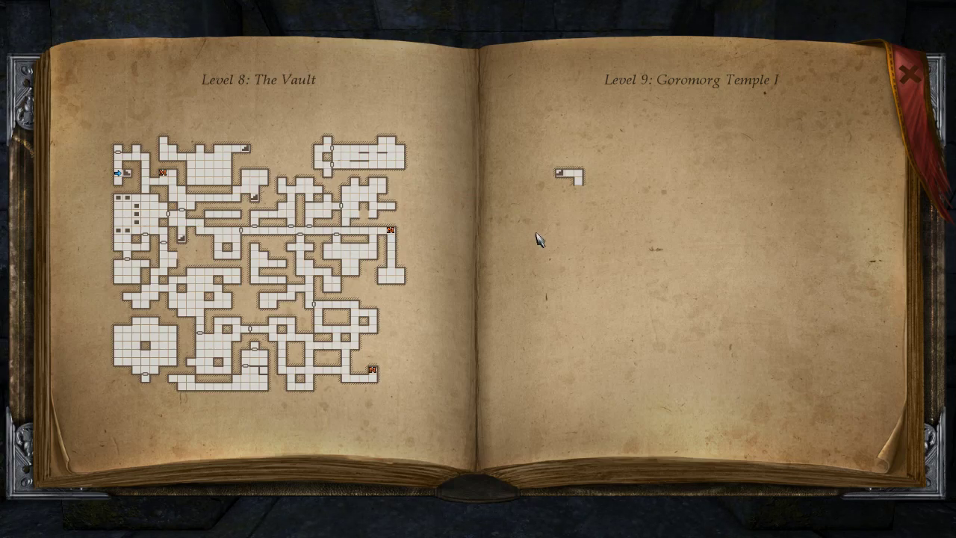
key("Tab")
Check the map, then step up to the rune wall.
key("q")
key("e")
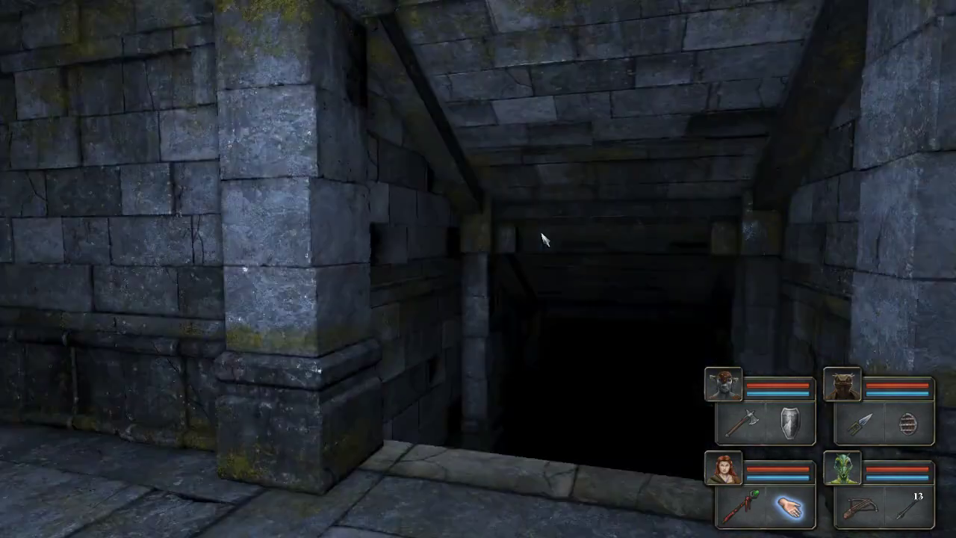
key("Tab")
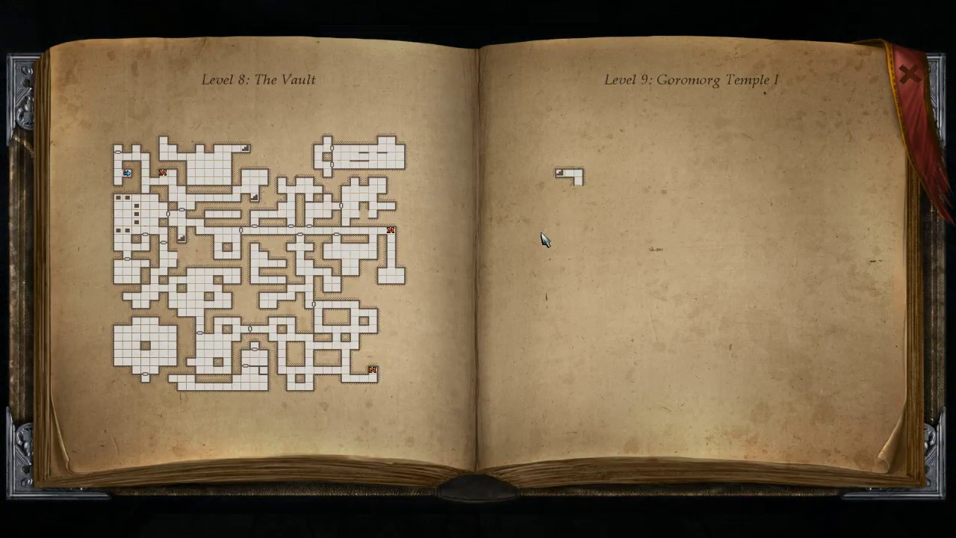
key("Tab")
key("w")
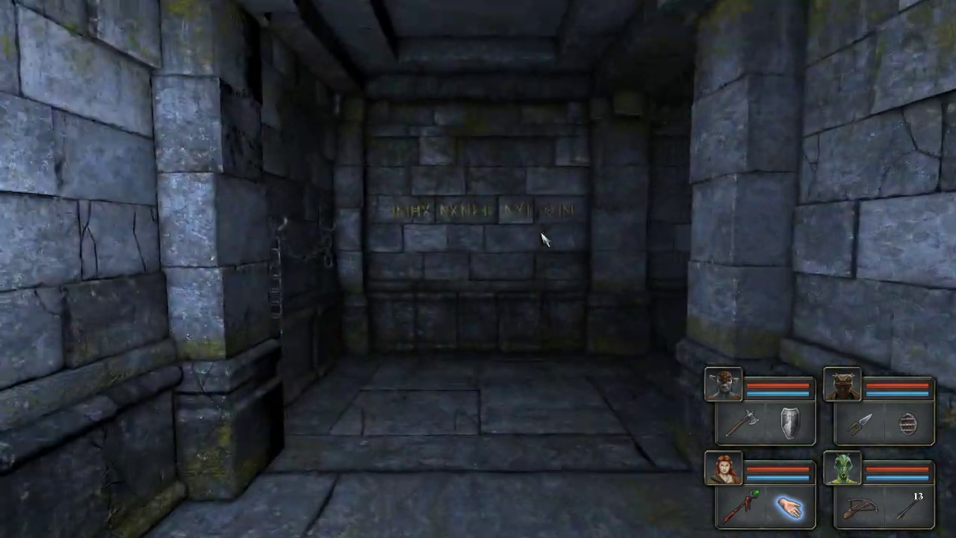
key("w")
Recheck the party's position on the map and turn to face the rune wall.
key("e")
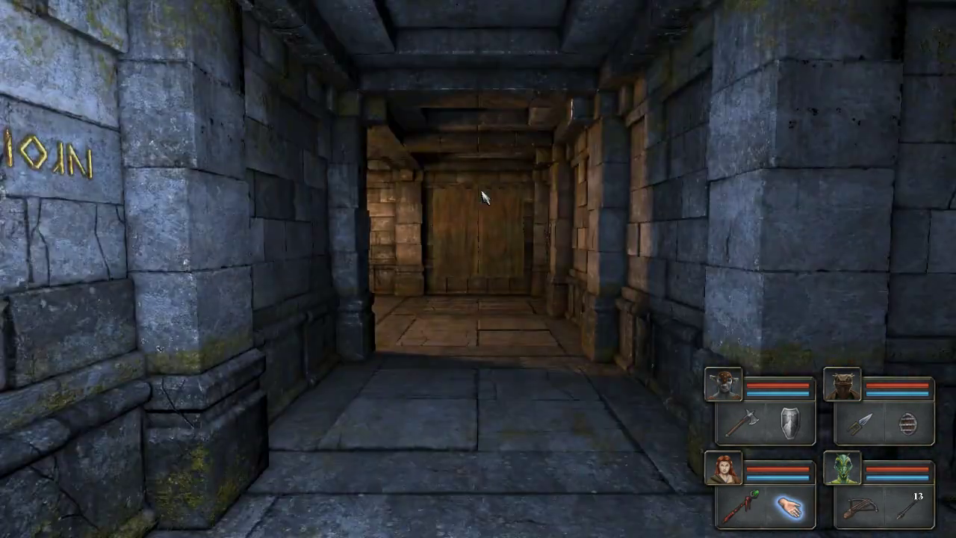
key("Tab")
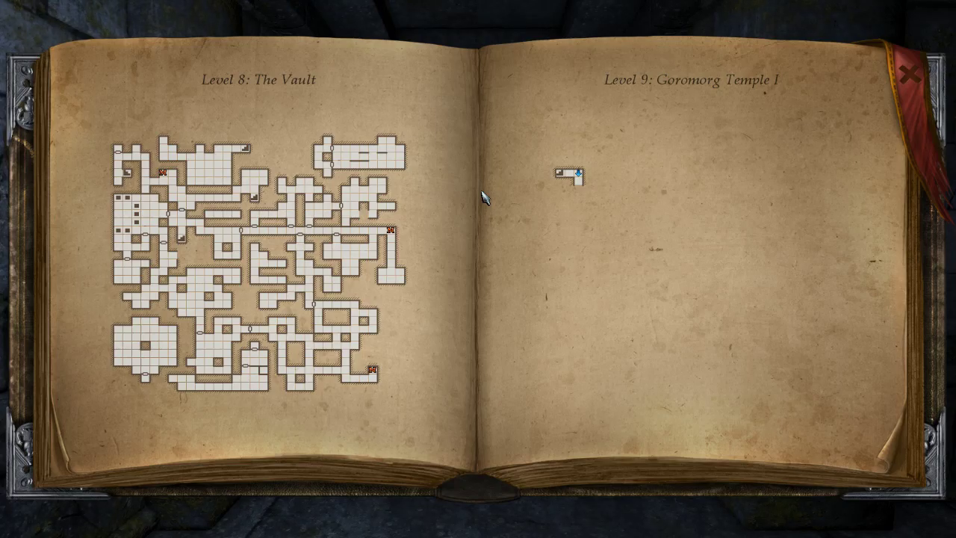
key("Tab")
key("e")
key("e")
key("e")
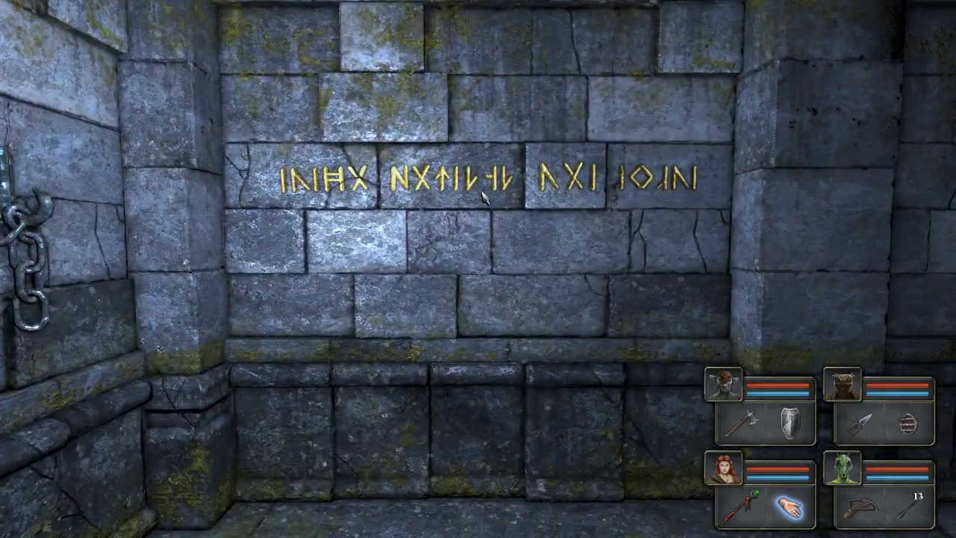
key("Tab")
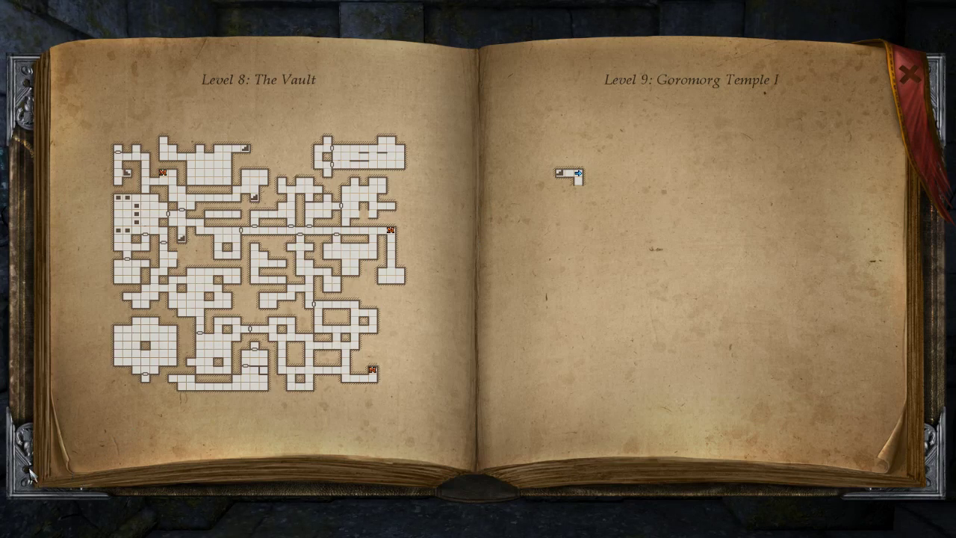
left_click(4, 468)
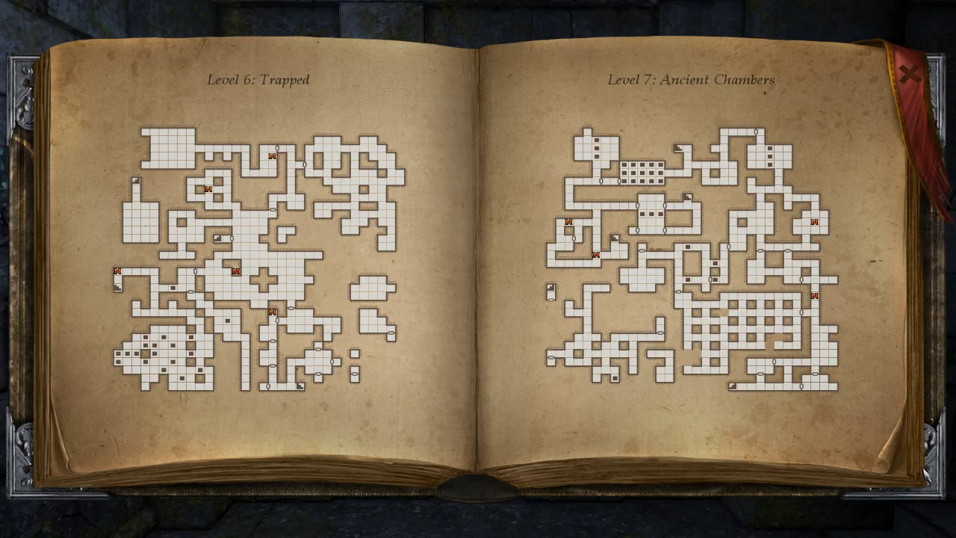
left_click(926, 473)
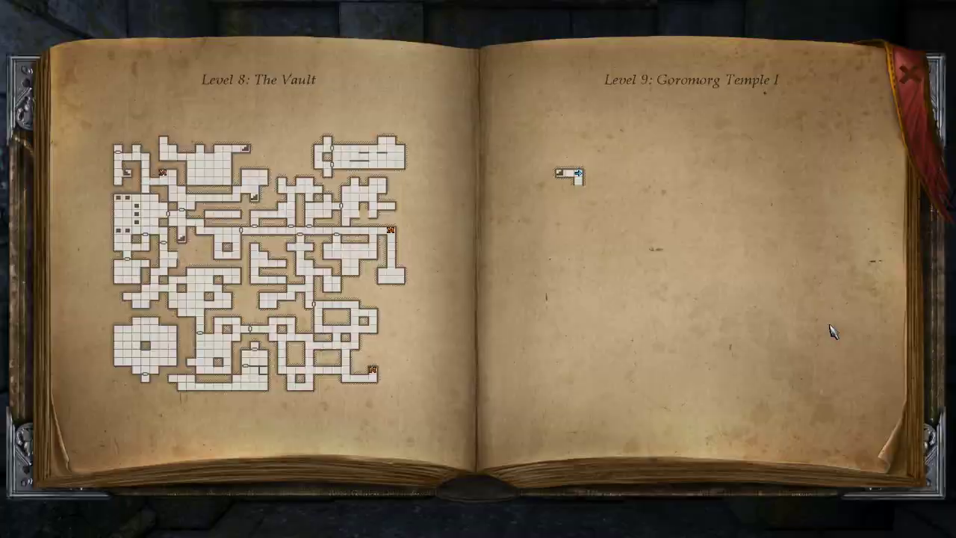
key("Tab")
left_click(721, 388)
mouse_move(804, 258)
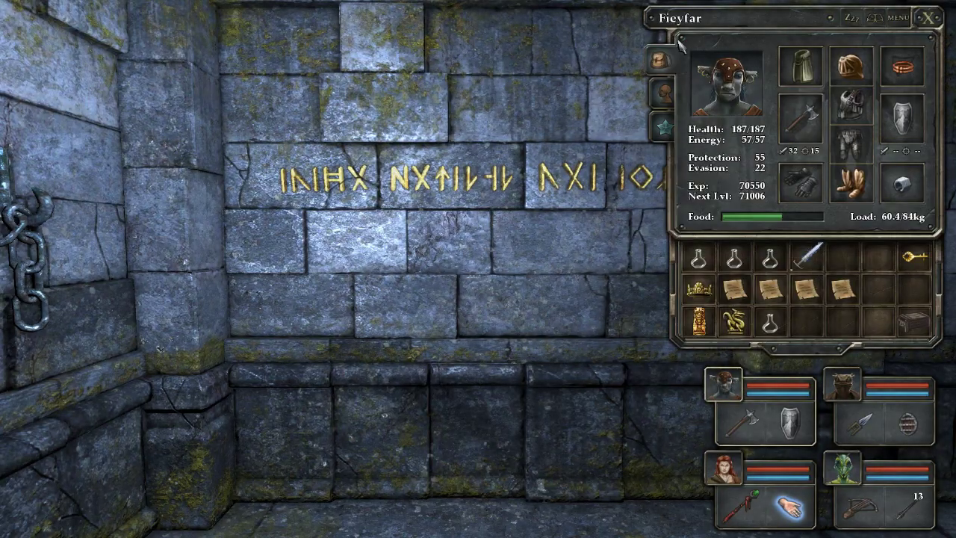
left_click(661, 128)
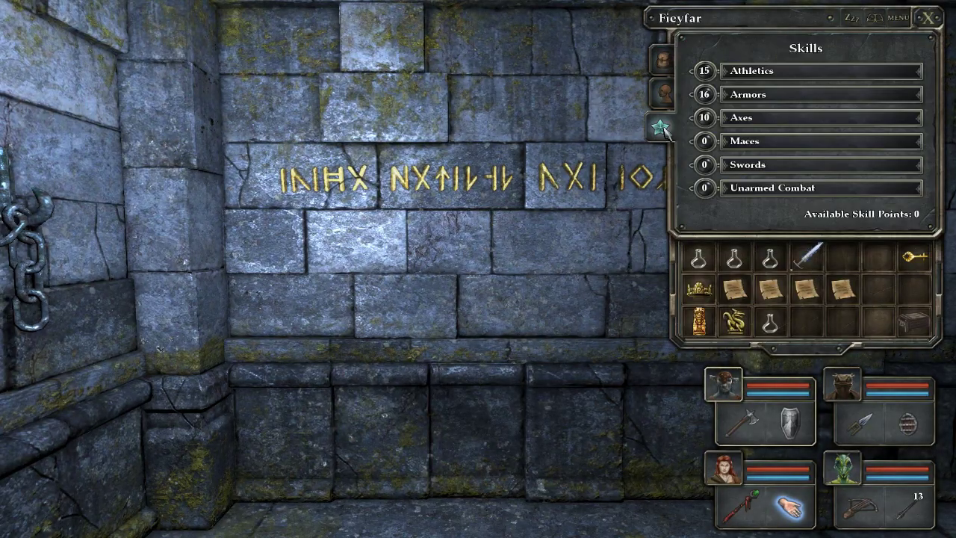
mouse_move(749, 165)
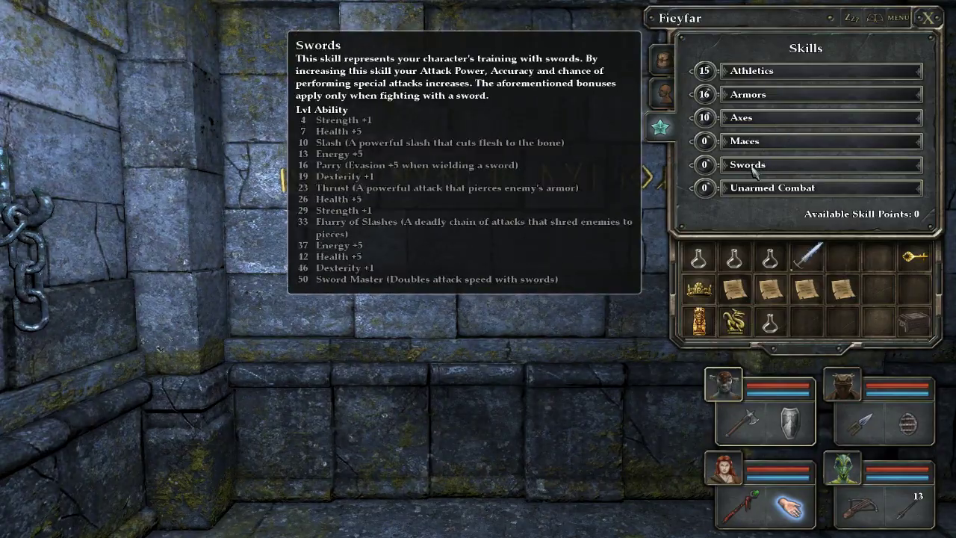
left_click(928, 19)
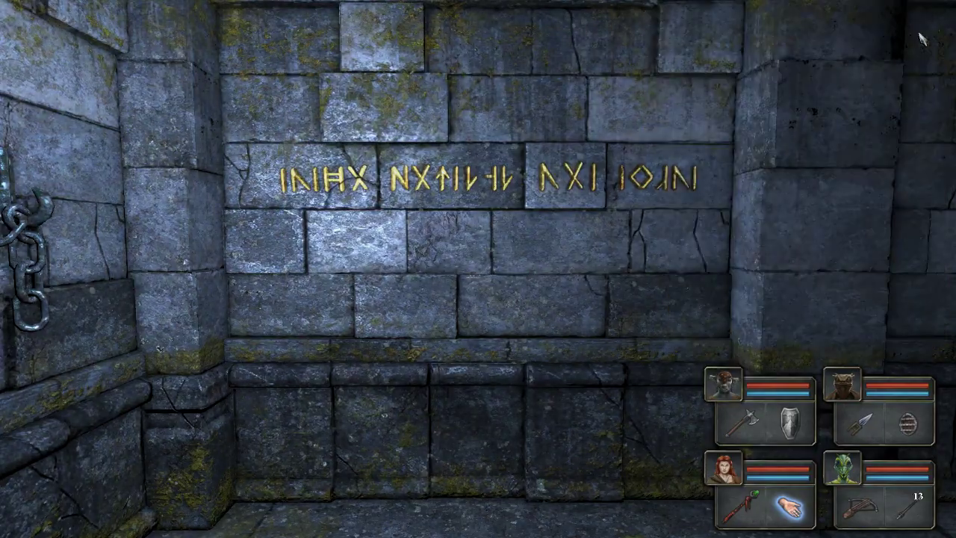
Walk the party past the stairs and rune wall to face the curtained doorway.
key("q")
key("q")
key("w")
key("q")
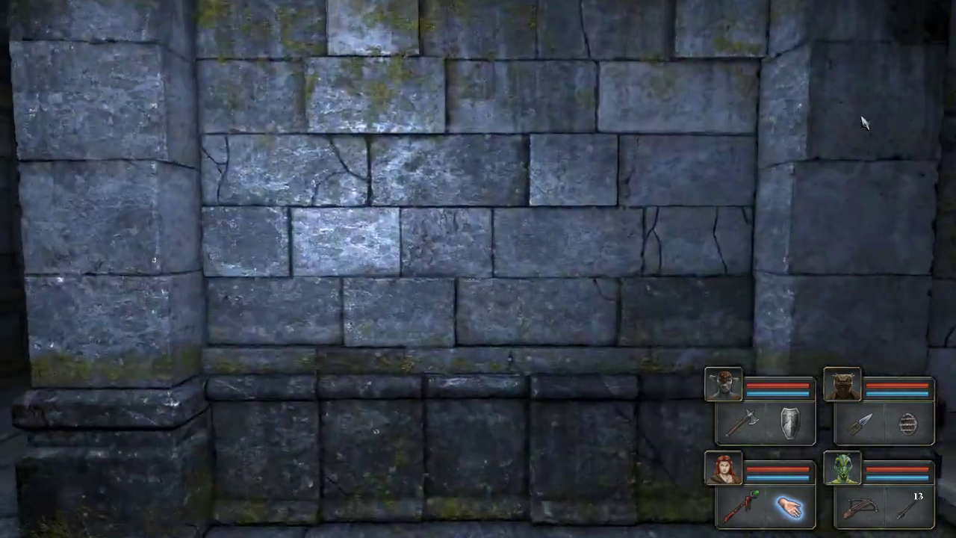
key("e")
key("w")
key("e")
key("w")
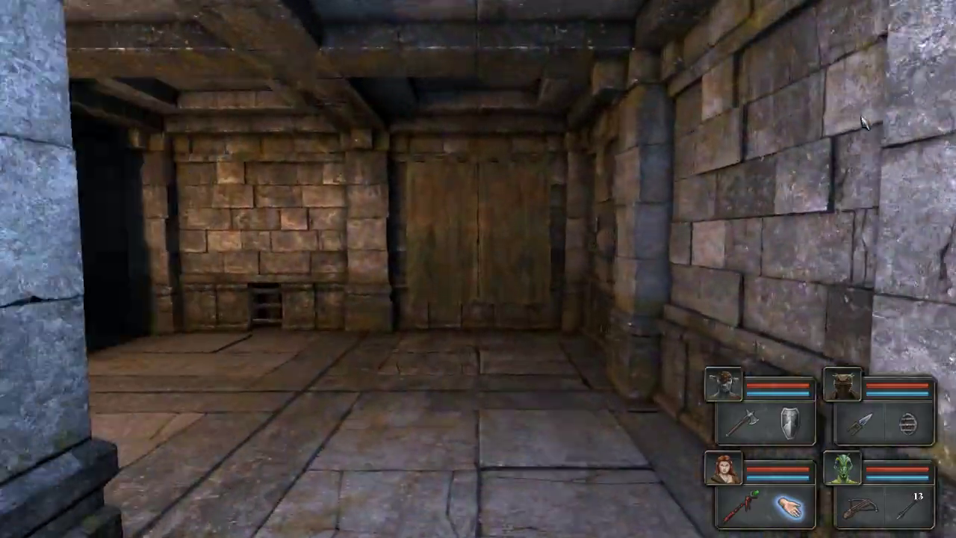
key("q")
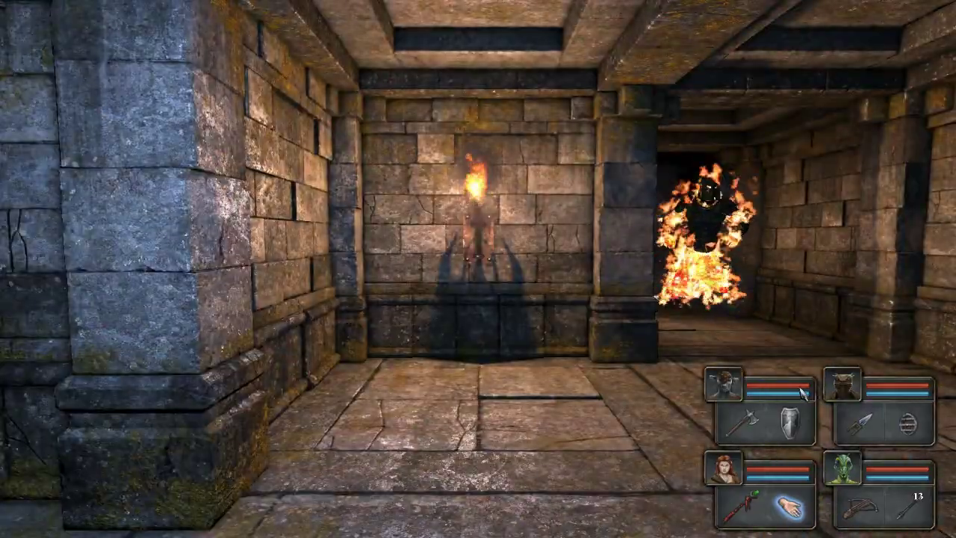
key("e")
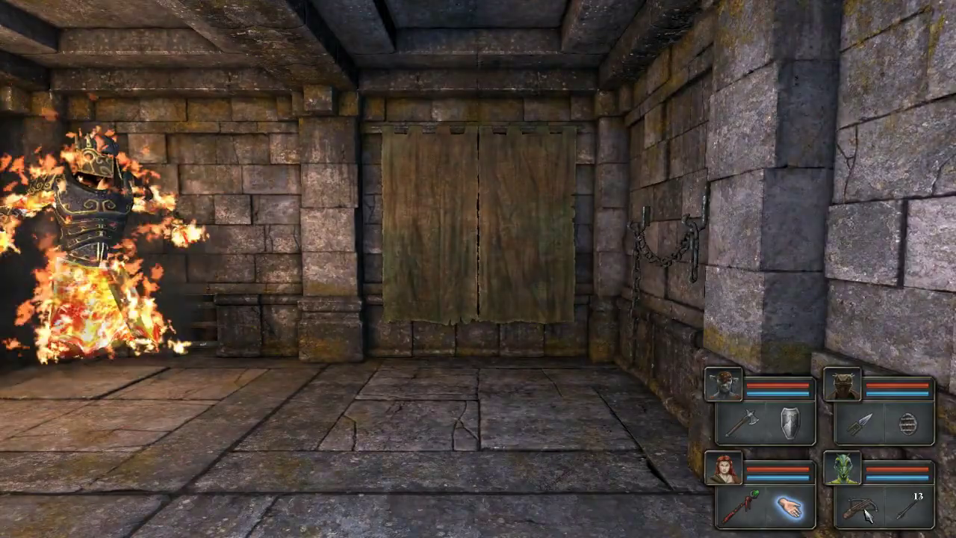
Open the fight with a crossbow shot and an axe strike, then take up the Dismantler.
right_click(866, 514)
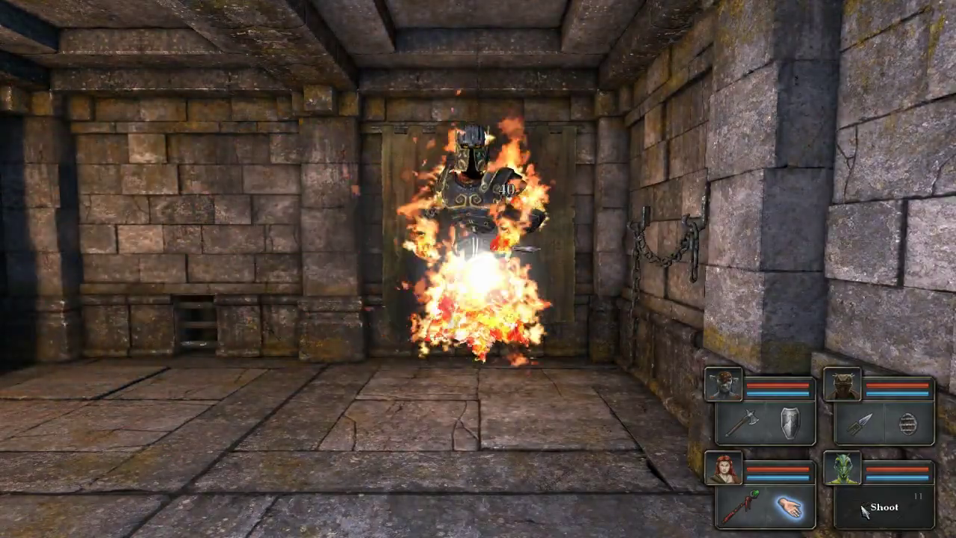
key("a")
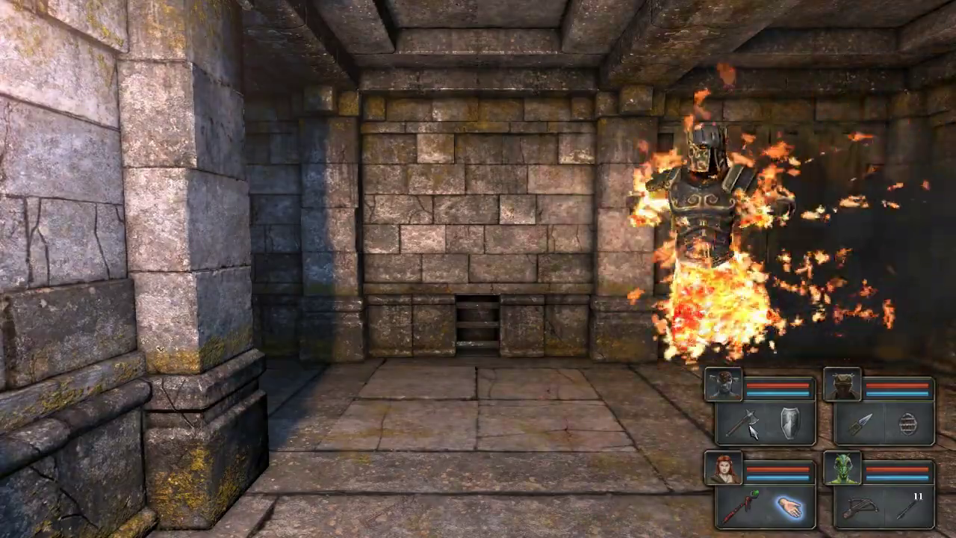
right_click(751, 429)
key("d")
left_click(722, 384)
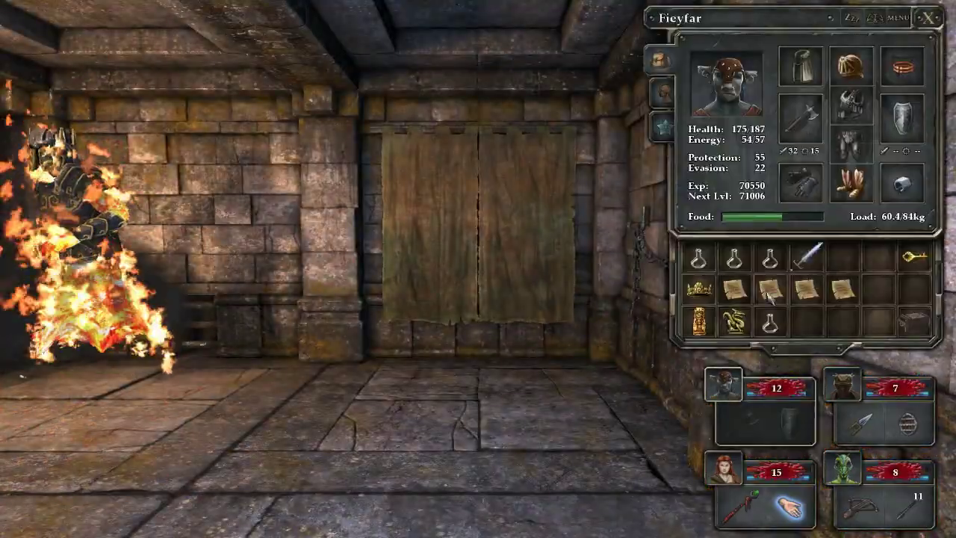
left_click(806, 257)
key("q")
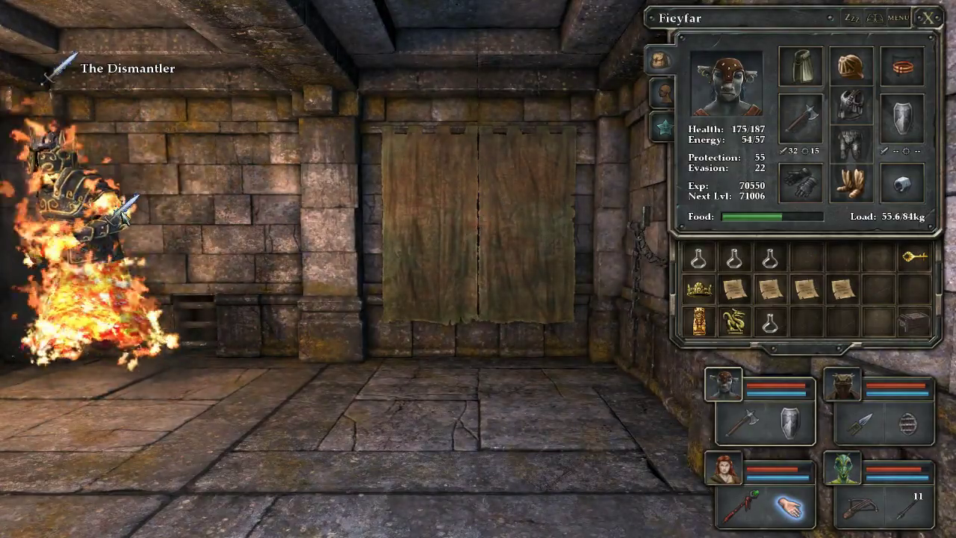
Throw the Dismantler at the fire elemental and follow up with Fieyfar's axe.
key("e")
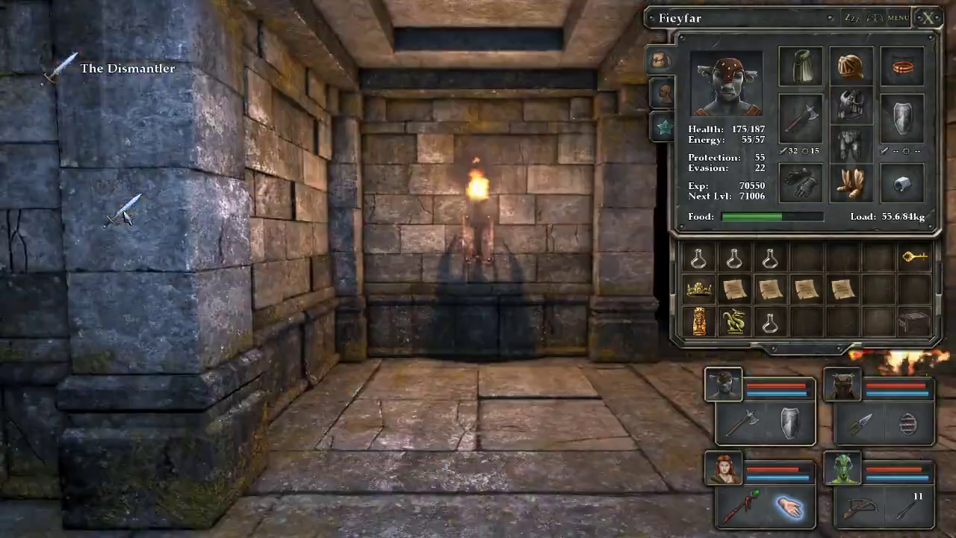
key("q")
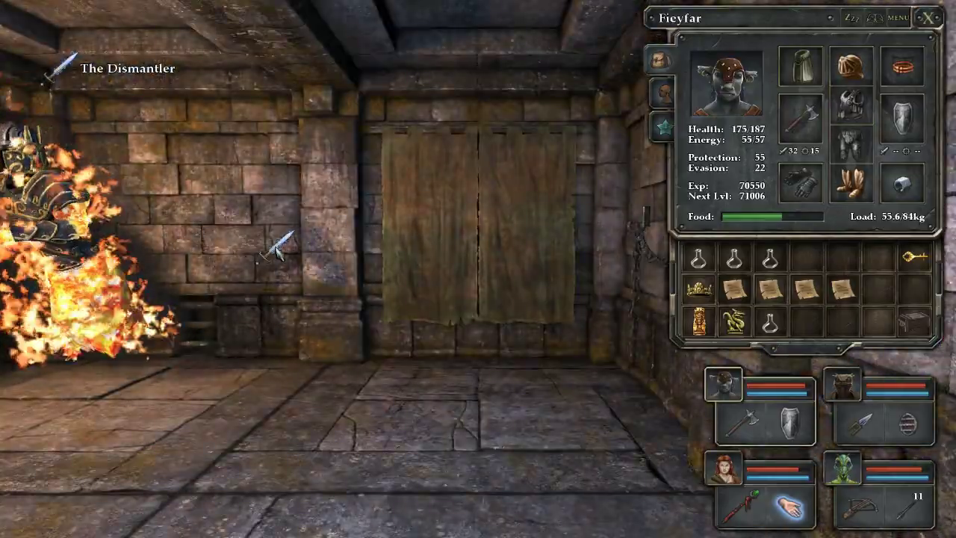
key("q")
left_click(276, 250)
key("e")
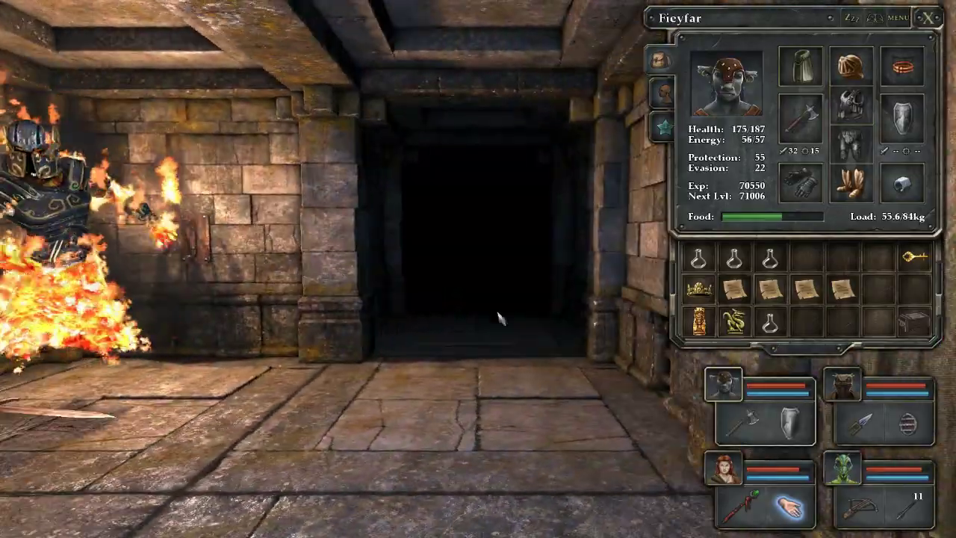
key("q")
right_click(750, 429)
Hit the elemental with a crossbow bolt and a frost spell, then finish it with the axe.
key("e")
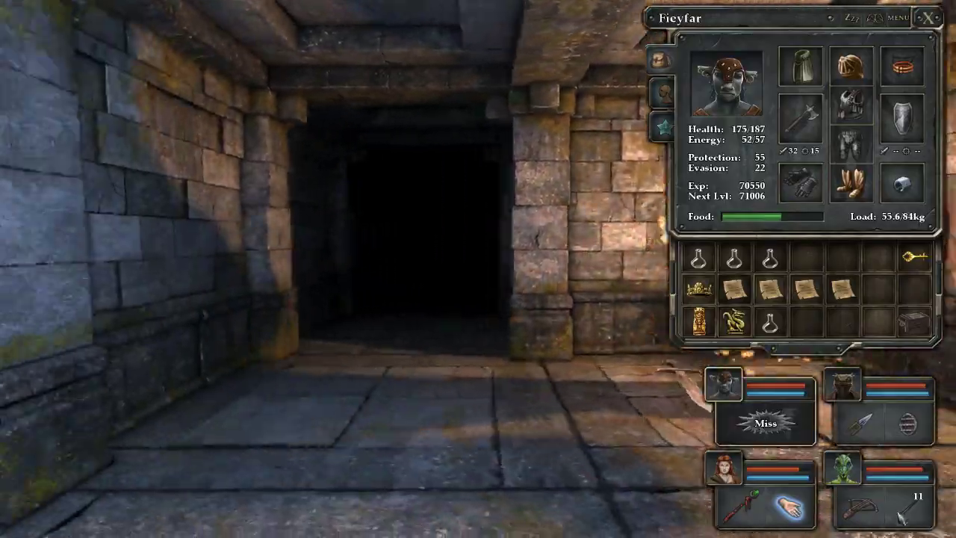
key("q")
right_click(873, 513)
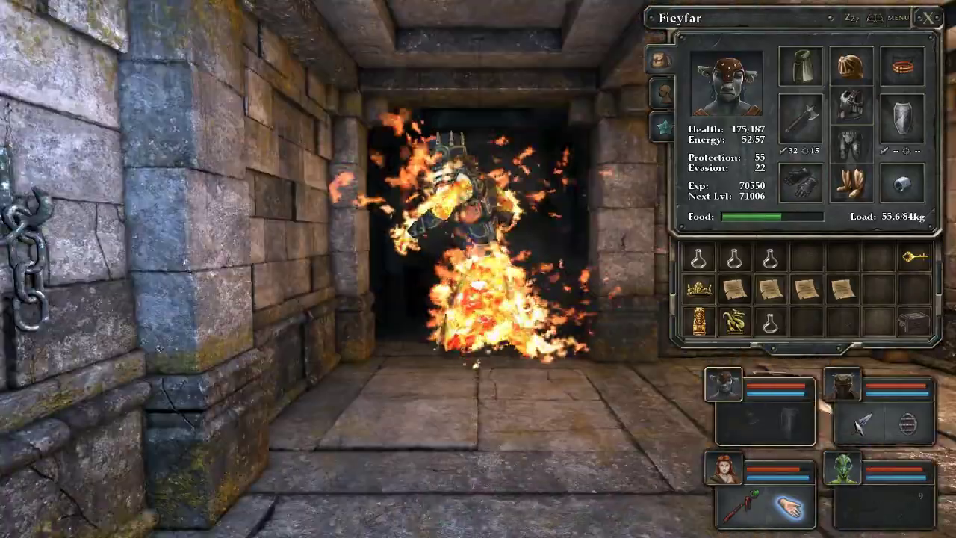
right_click(858, 423)
key("d")
right_click(751, 511)
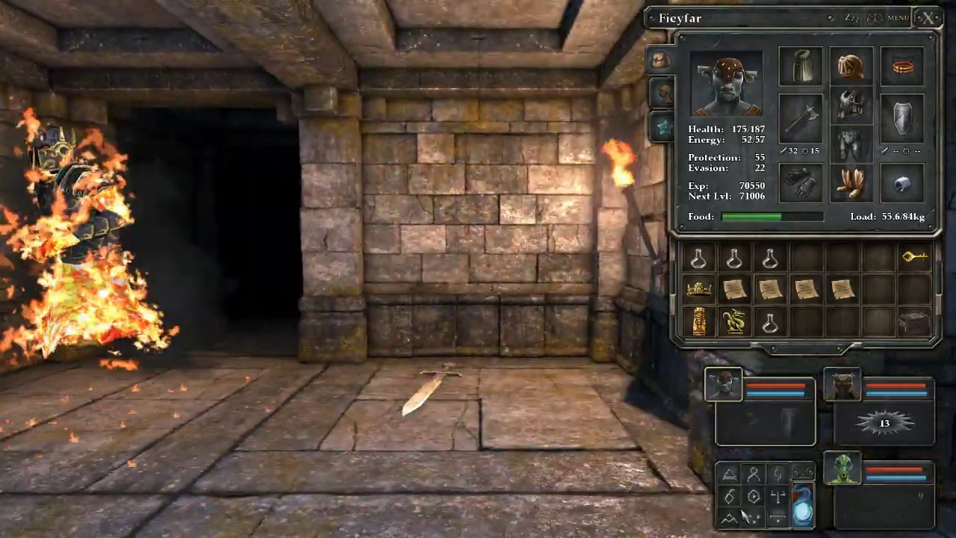
key("e")
key("e")
key("e")
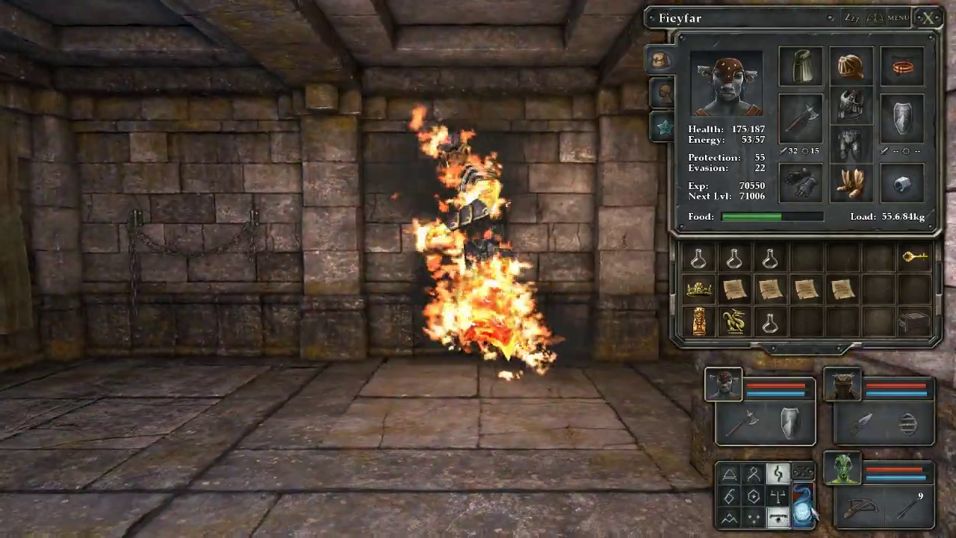
left_click(803, 510)
key("q")
key("q")
key("q")
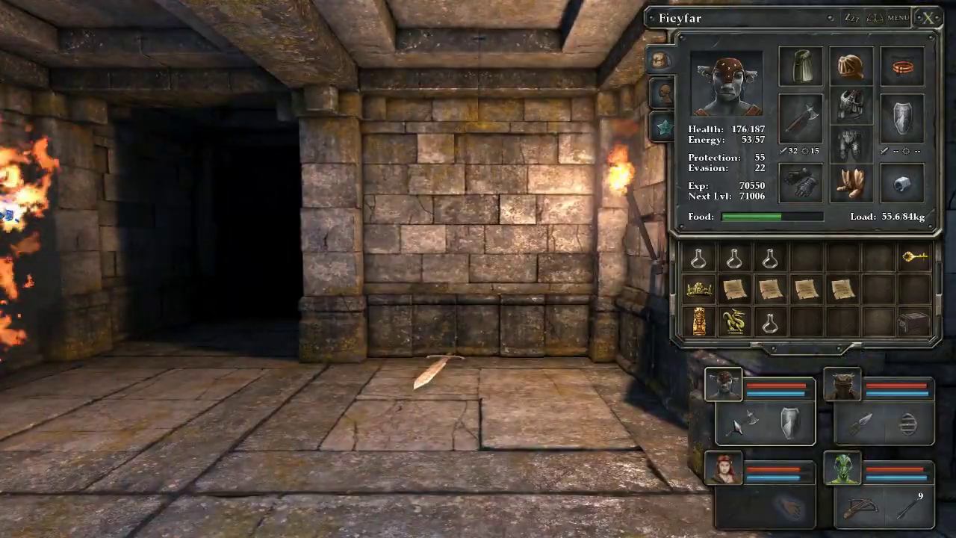
key("d")
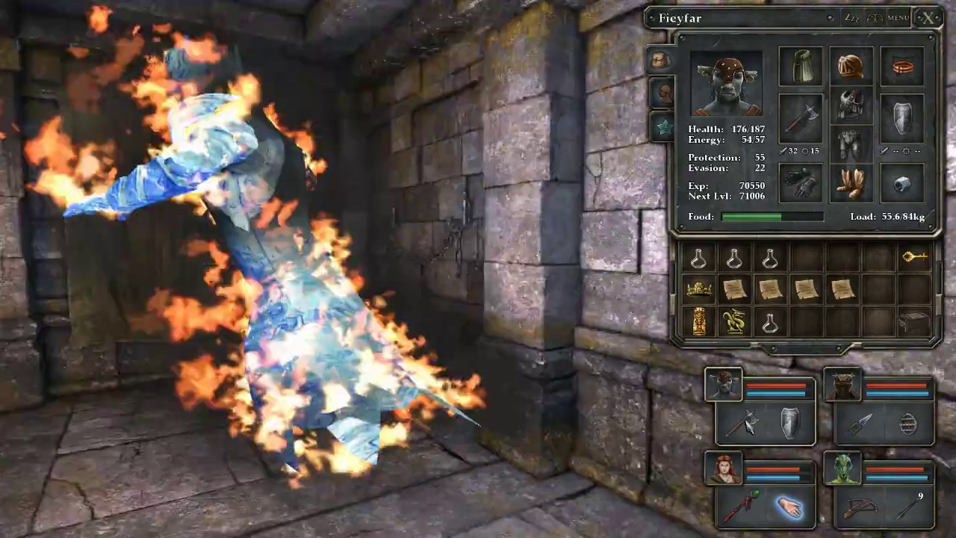
right_click(747, 421)
Store the Dismantler in Fieyfar's inventory and close his character sheet.
key("w")
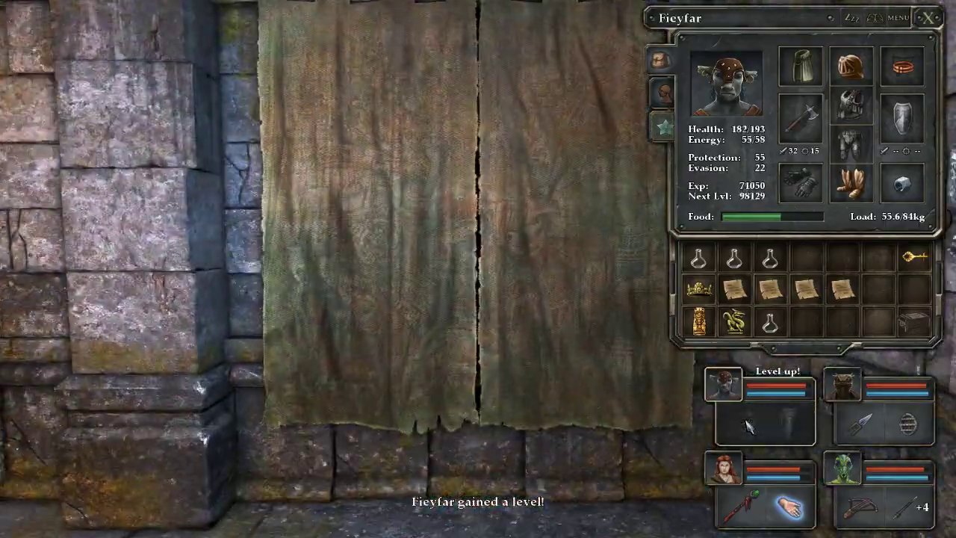
key("q")
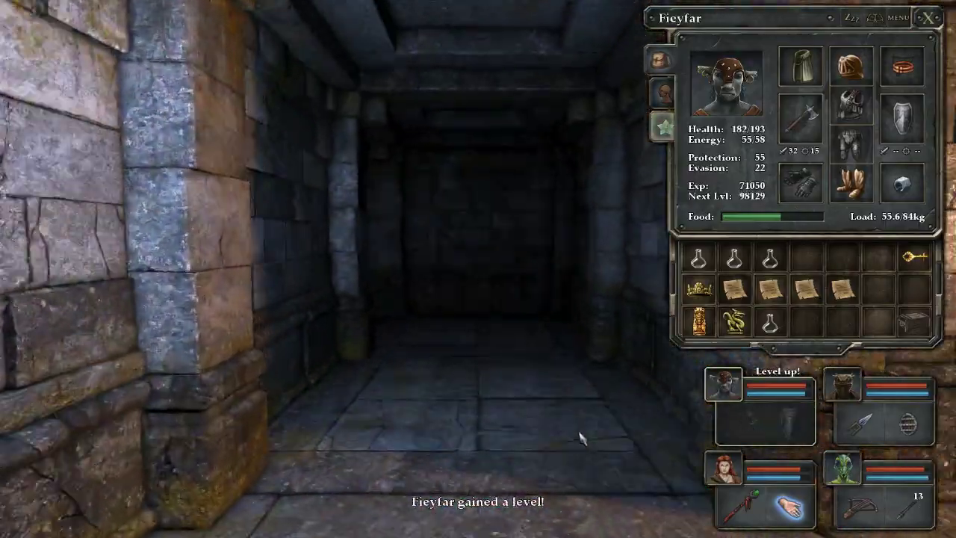
key("q")
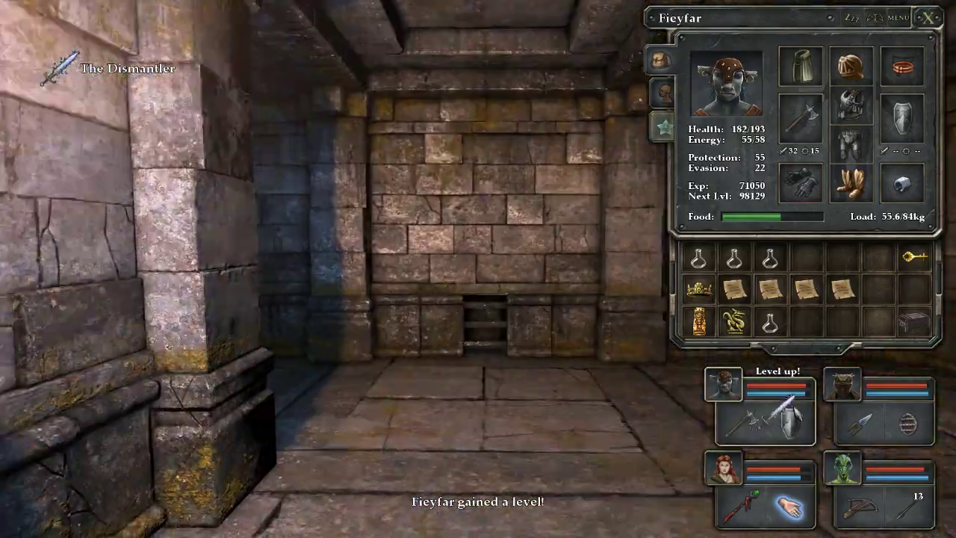
left_click(806, 257)
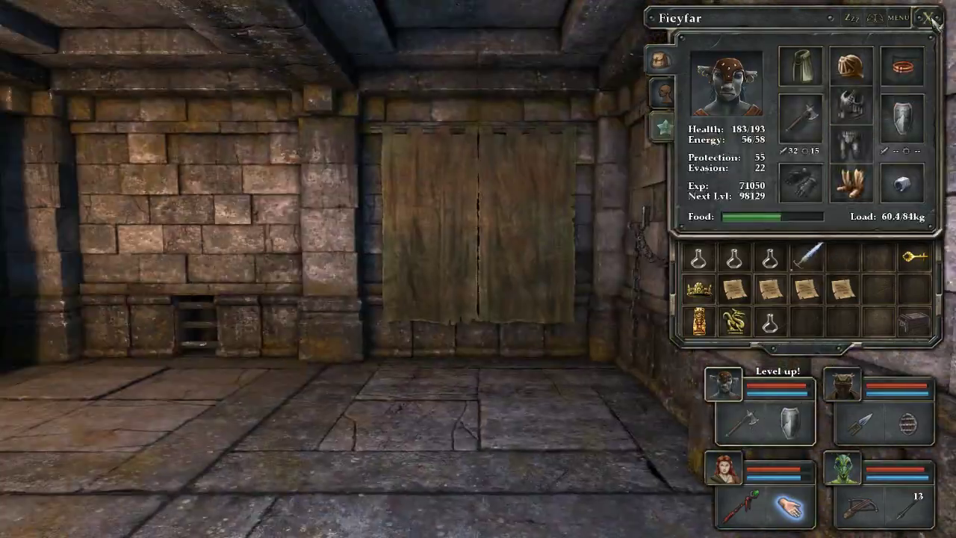
left_click(934, 21)
Walk down the corridor into the open room and show Fieyfar's skills.
key("w")
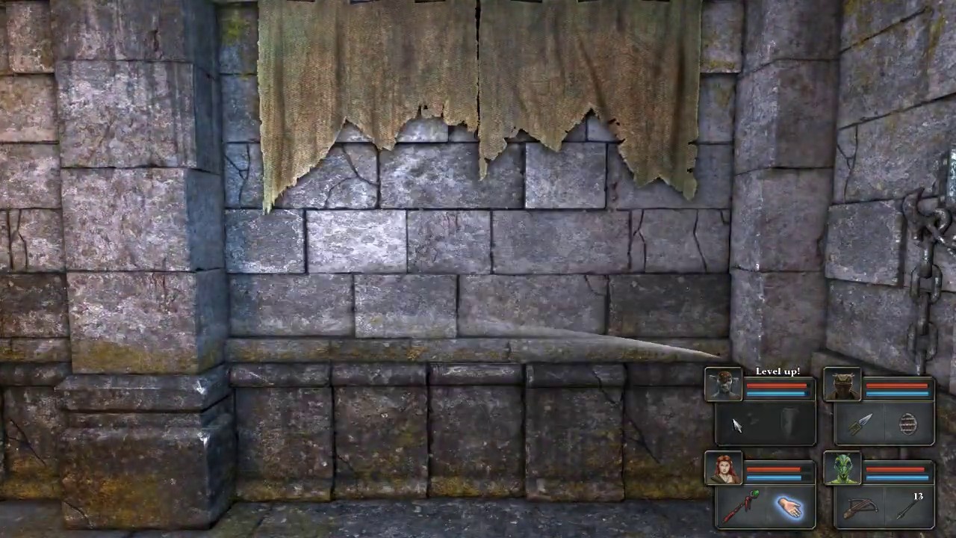
key("e")
key("e")
key("w")
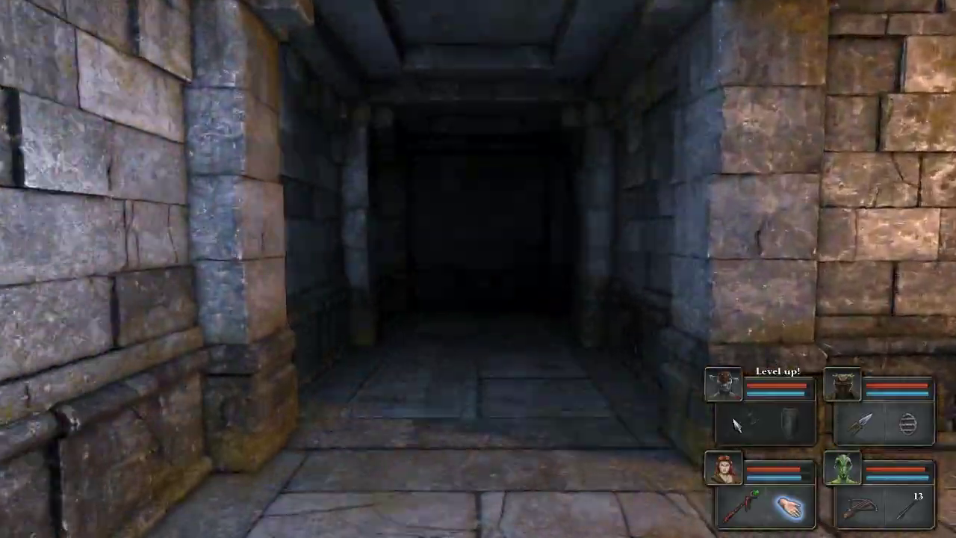
key("w")
key("q")
key("e")
key("e")
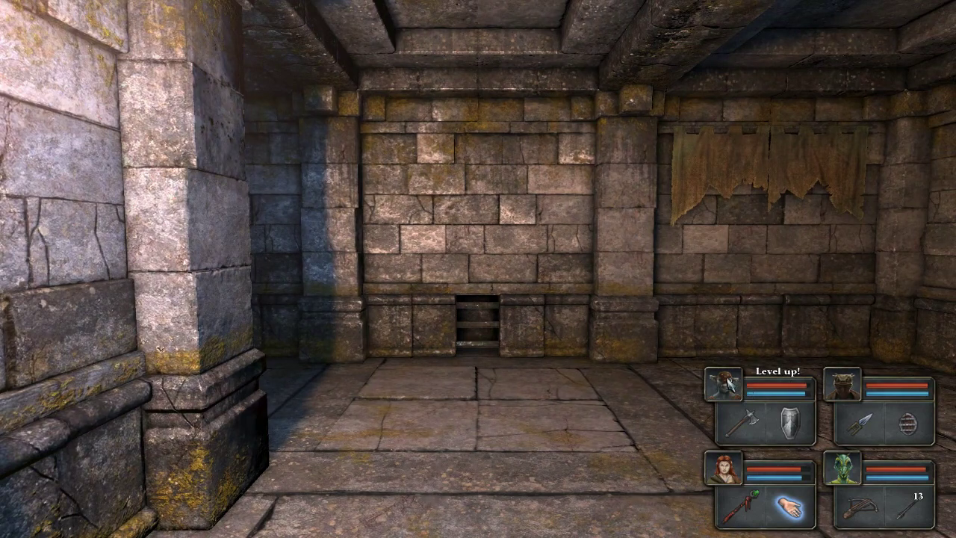
left_click(724, 385)
left_click(660, 127)
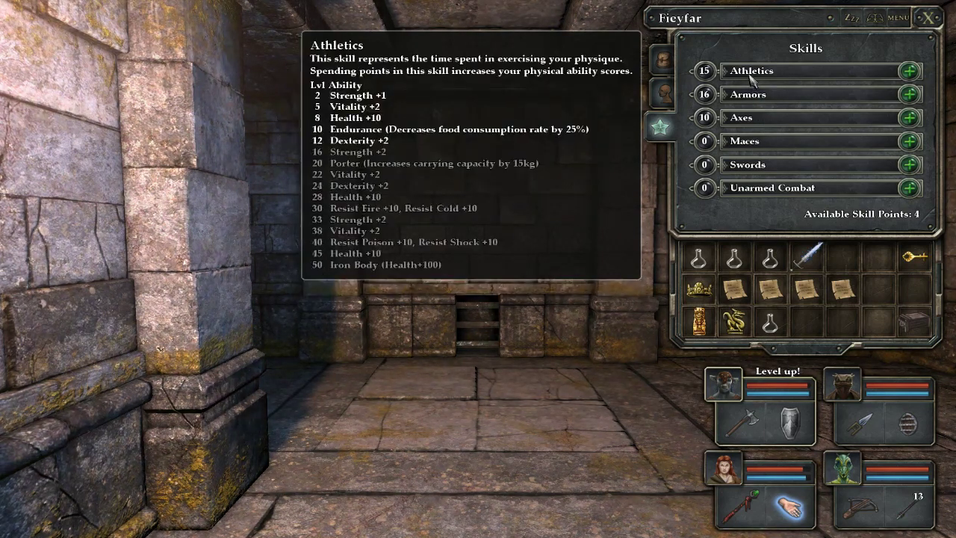
mouse_move(751, 71)
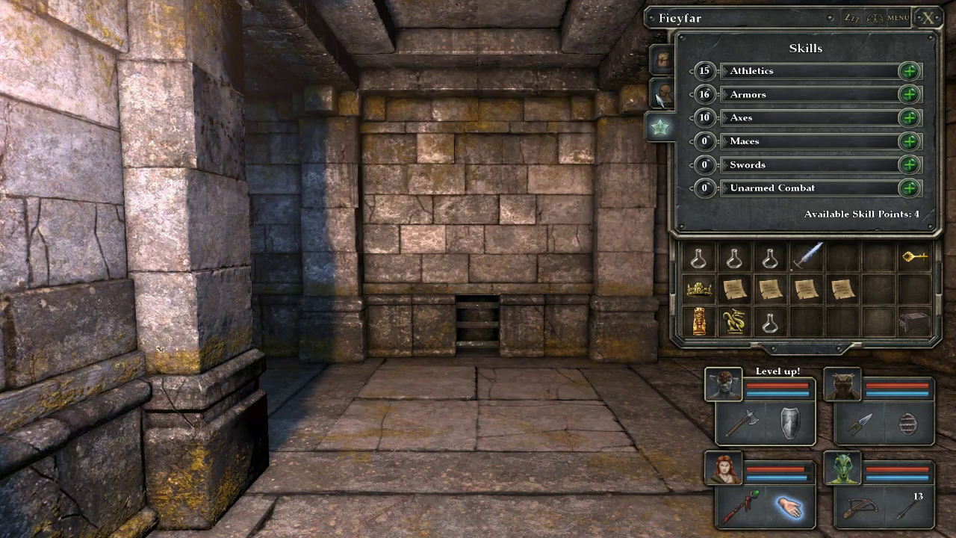
Spend all of Fieyfar's skill points on Axes, raising it to 14, and check his stats.
left_click(660, 95)
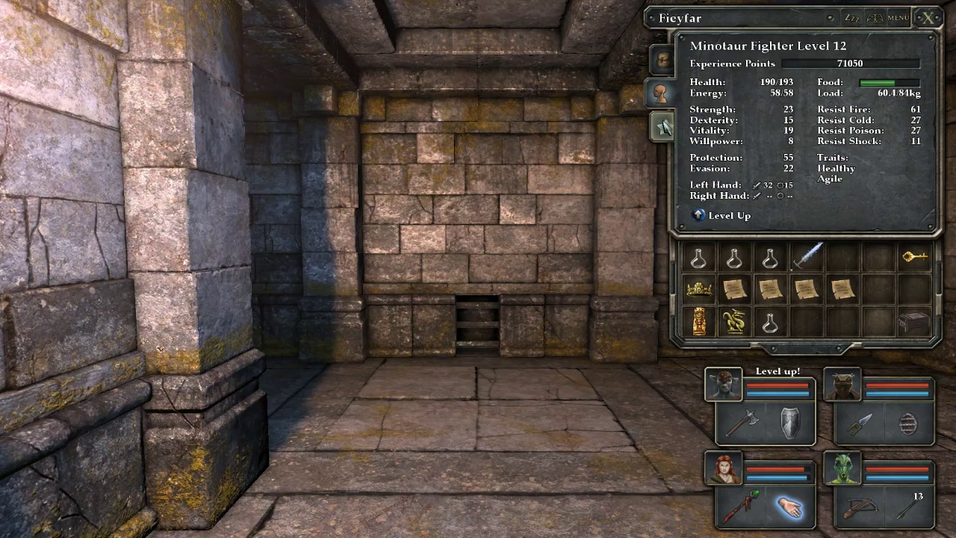
left_click(662, 127)
mouse_move(909, 118)
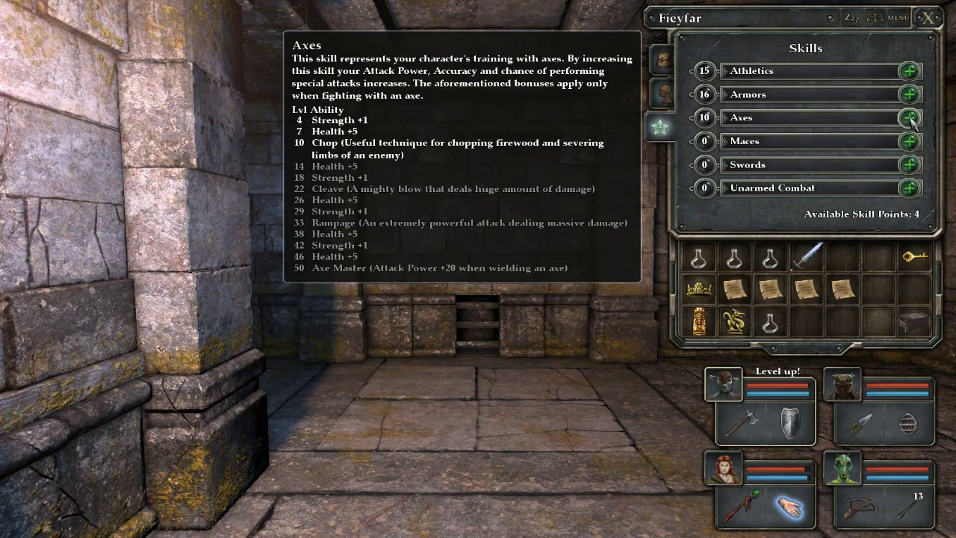
left_click(908, 118)
left_click(908, 118)
left_click(909, 118)
left_click(909, 118)
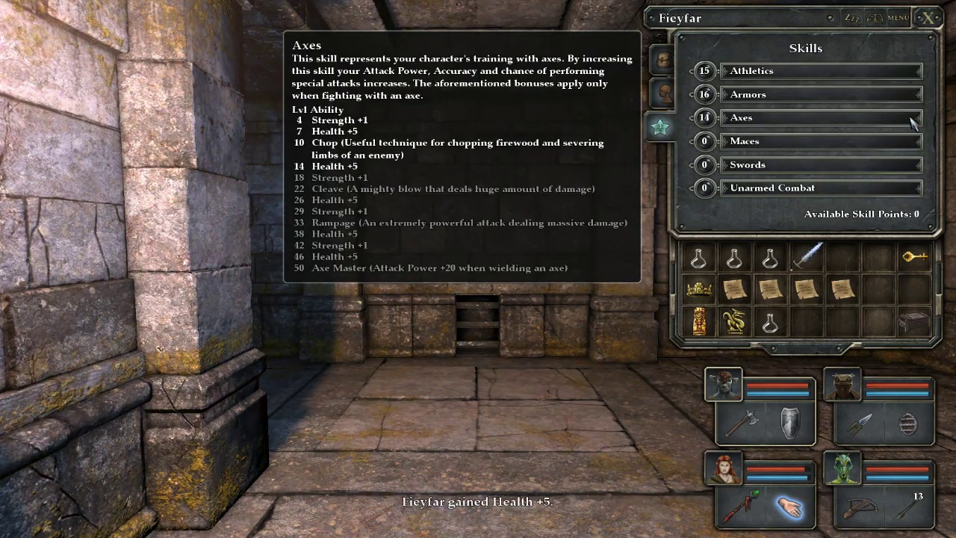
left_click(666, 94)
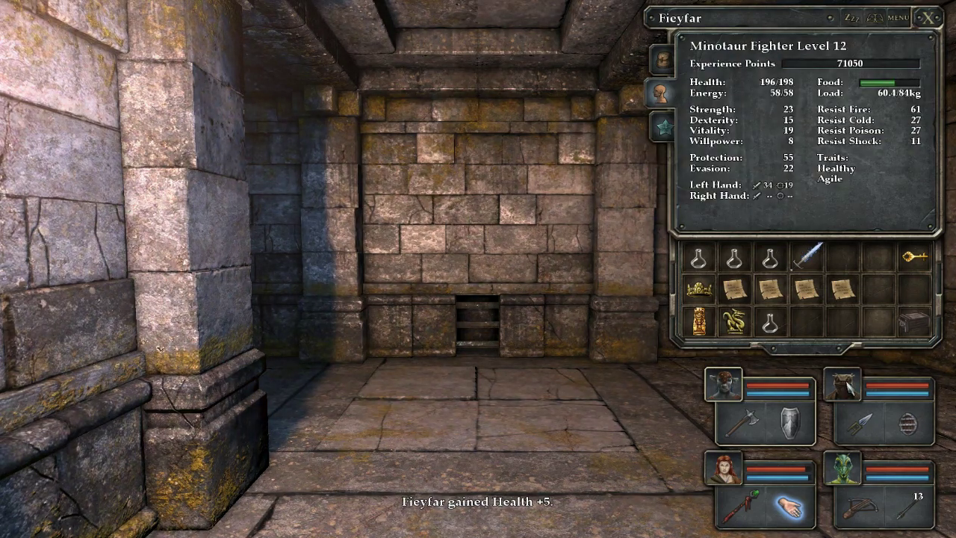
Review Xadar's and Bardwyn's character sheets, then face the dark corridor.
left_click(846, 389)
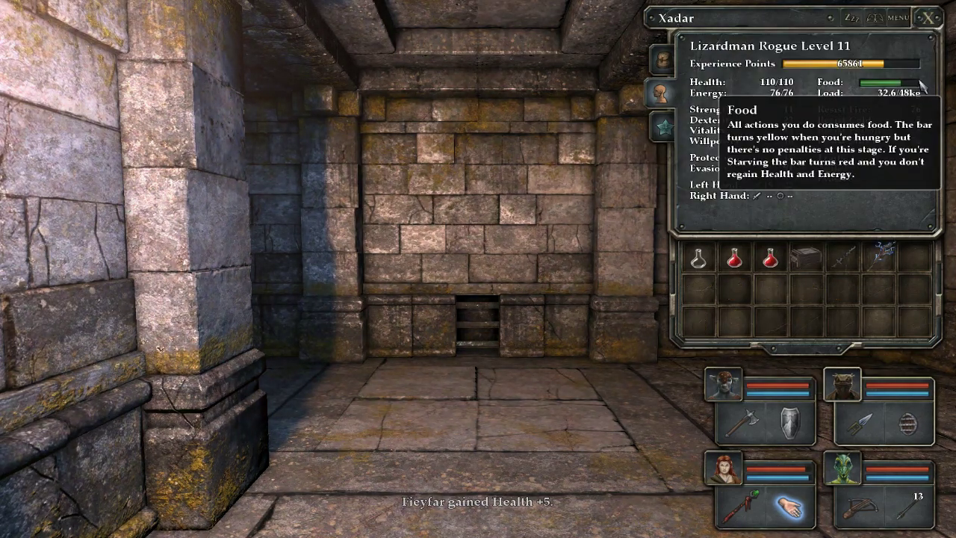
left_click(800, 482)
left_click(846, 388)
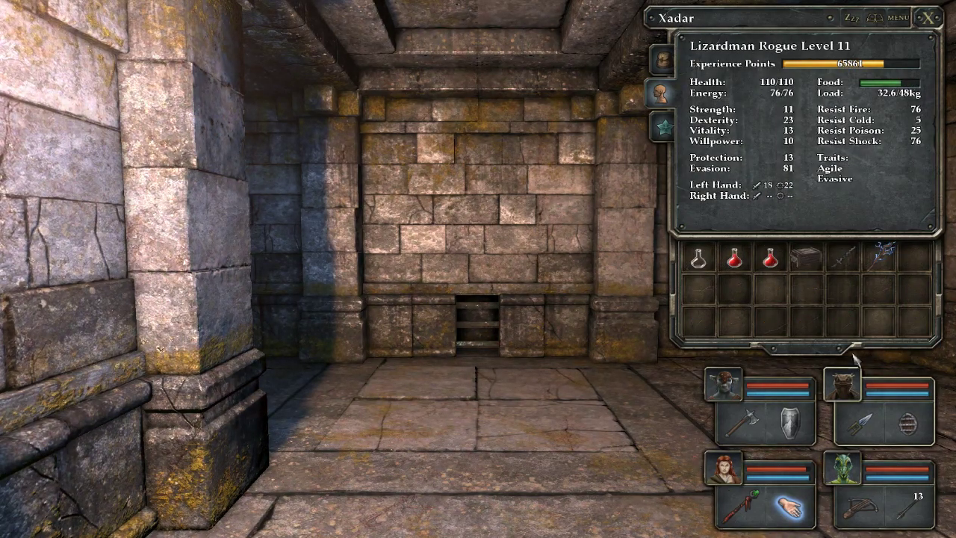
mouse_move(880, 256)
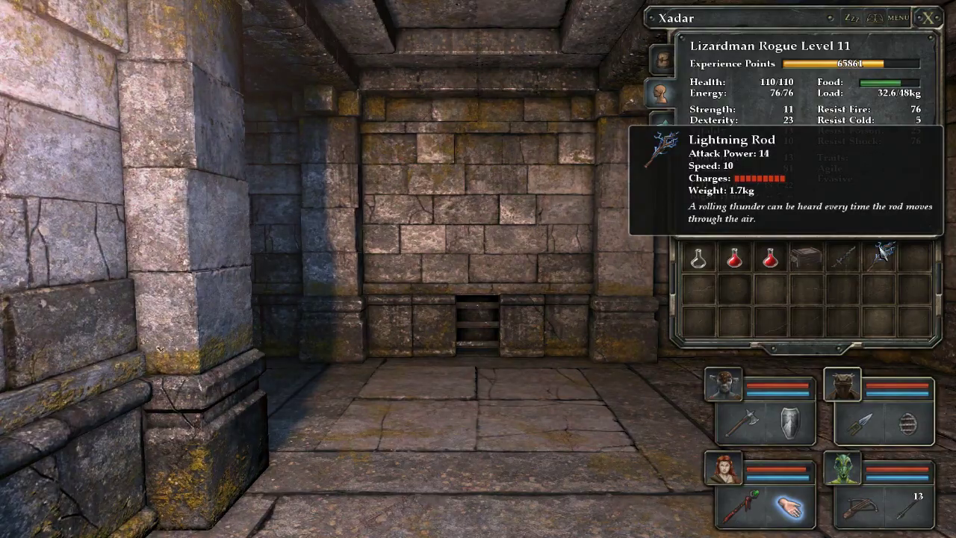
left_click(927, 19)
key("q")
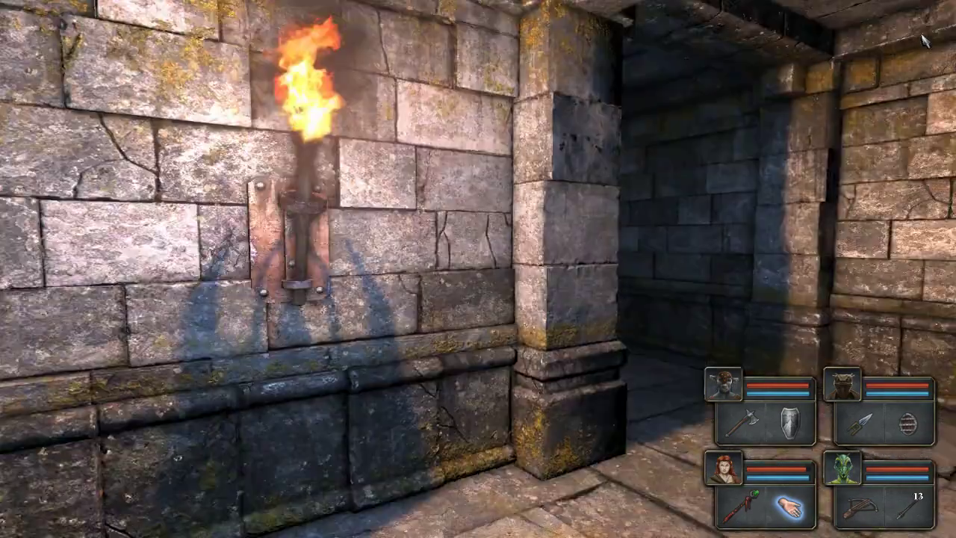
key("q")
Save the game over the LP 5 slot from the pause menu.
key("Escape")
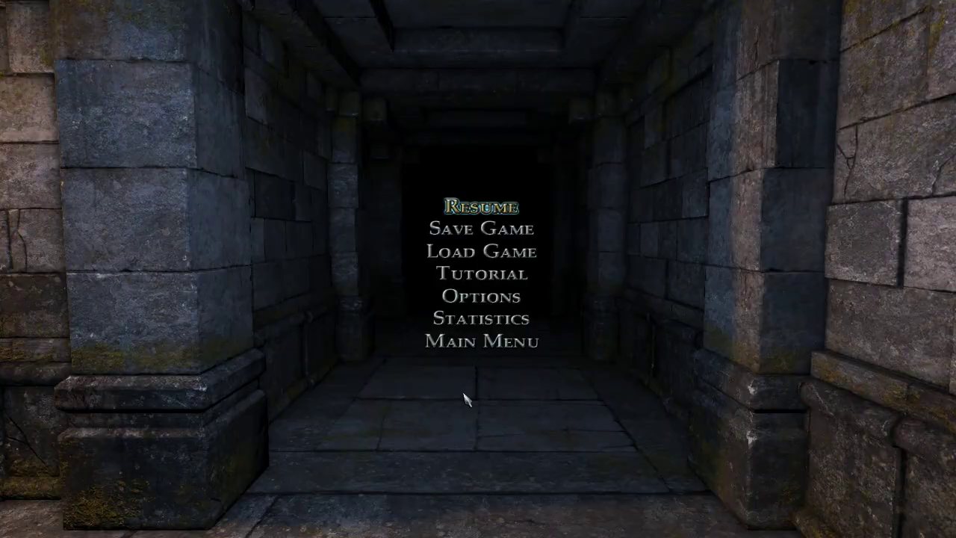
left_click(477, 230)
left_click(468, 273)
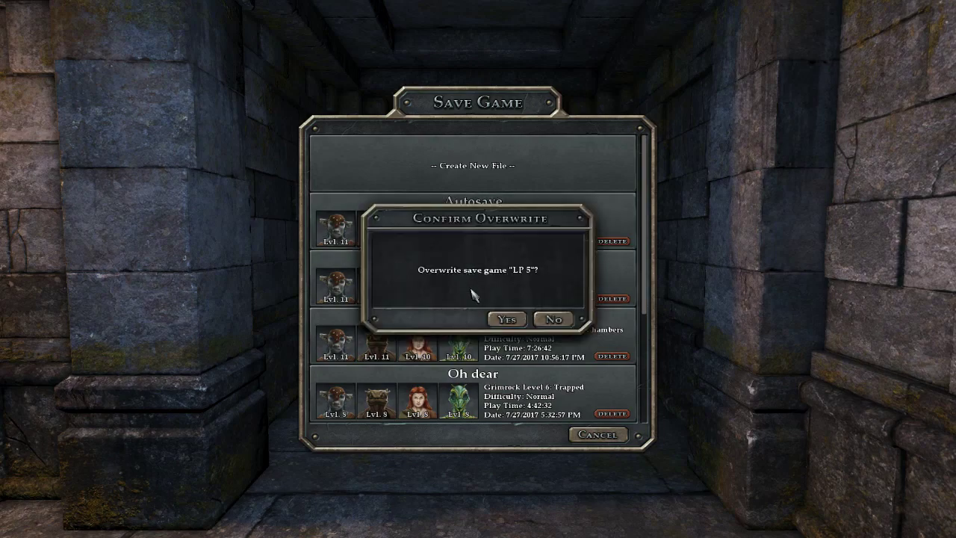
left_click(512, 319)
left_click(510, 297)
key("Escape")
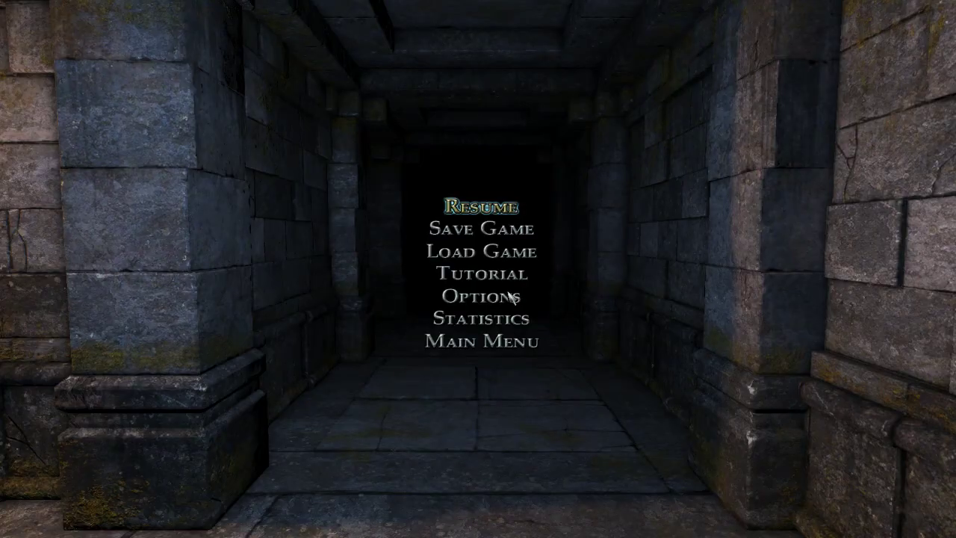